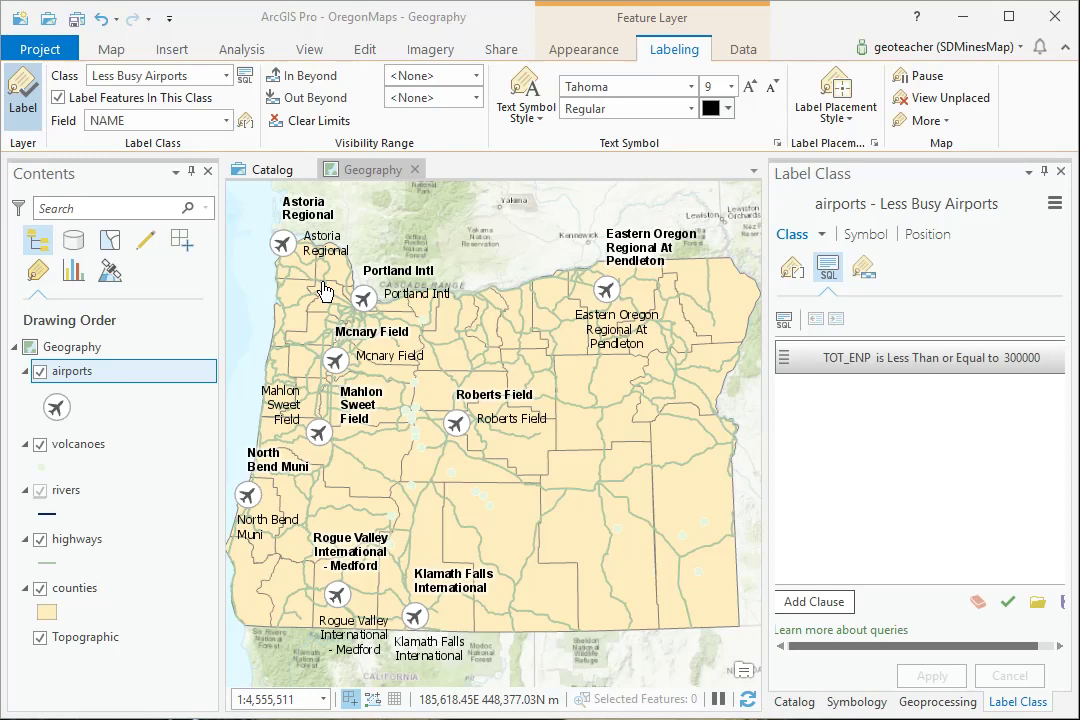
# List layers by labeling, turn off airports Class 1 labels, and select Busiest Airports
pyautogui.click(37, 272)
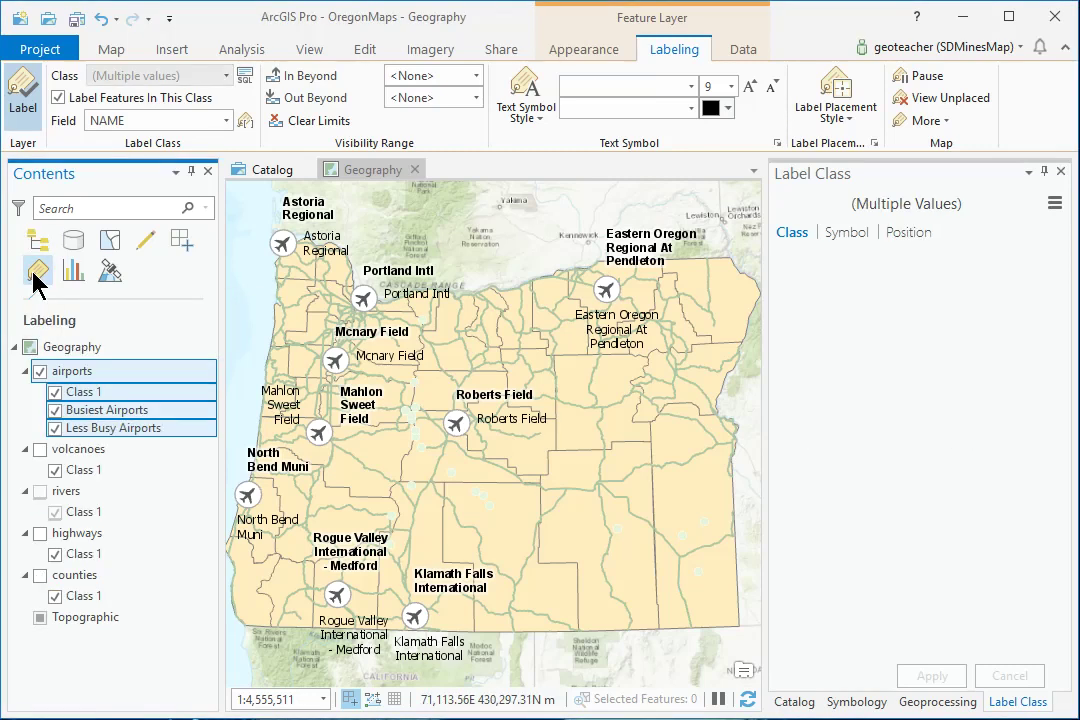
pyautogui.click(56, 393)
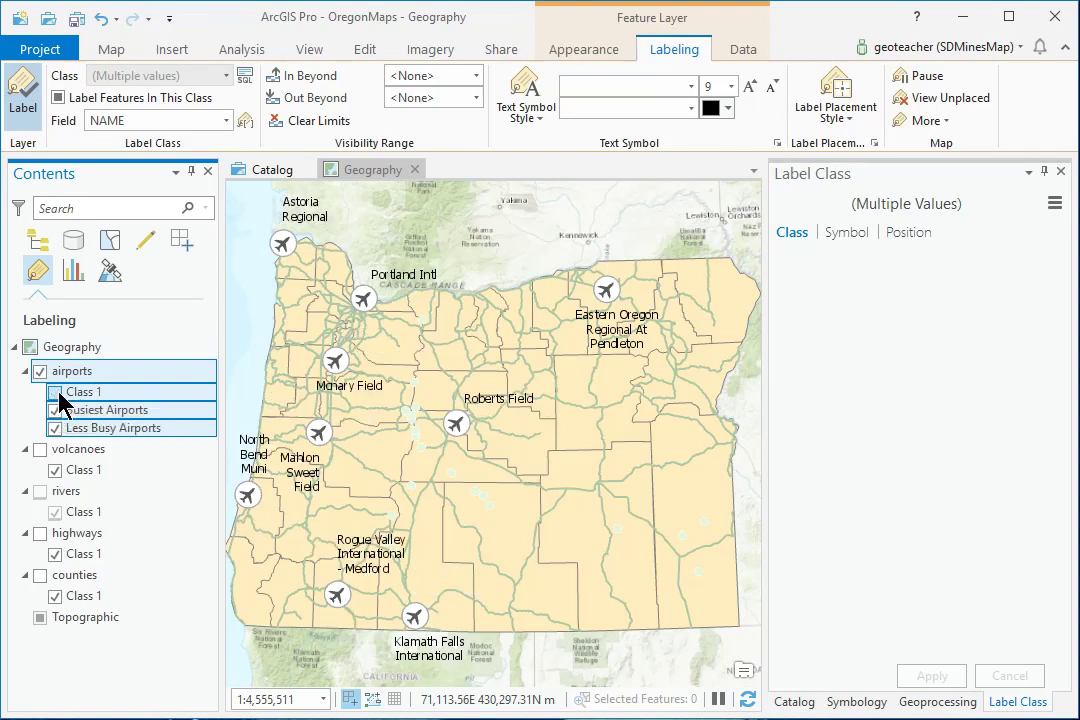
pyautogui.click(110, 414)
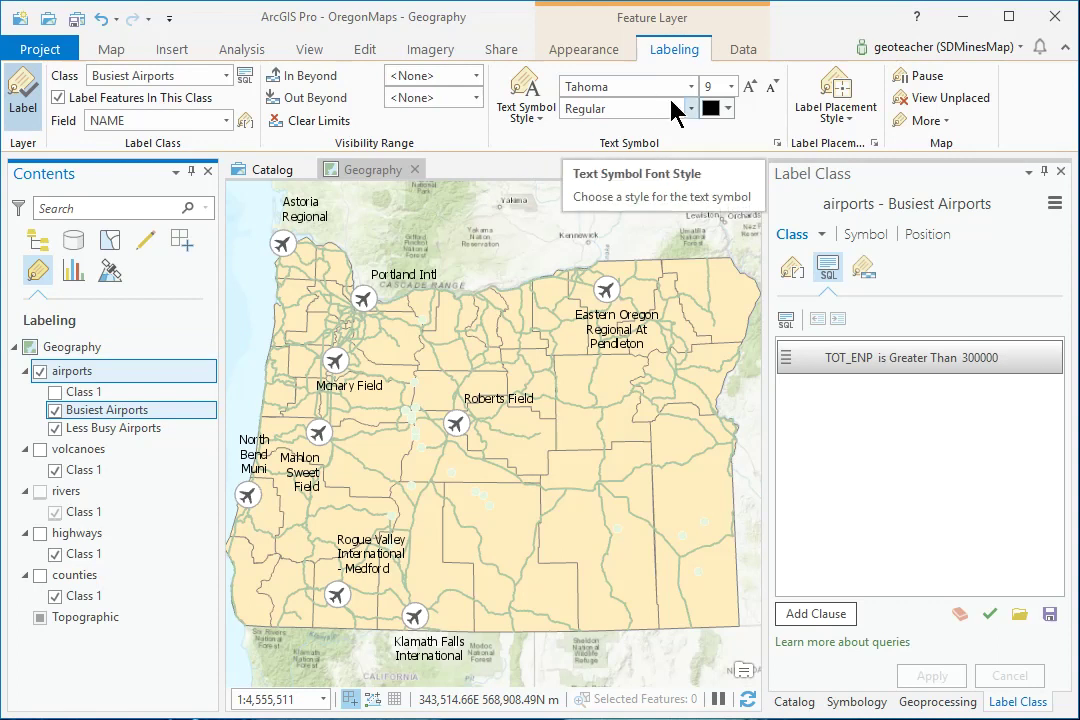
# Set the Busiest Airports labels to 10 pt Bold
pyautogui.click(732, 88)
pyautogui.click(714, 211)
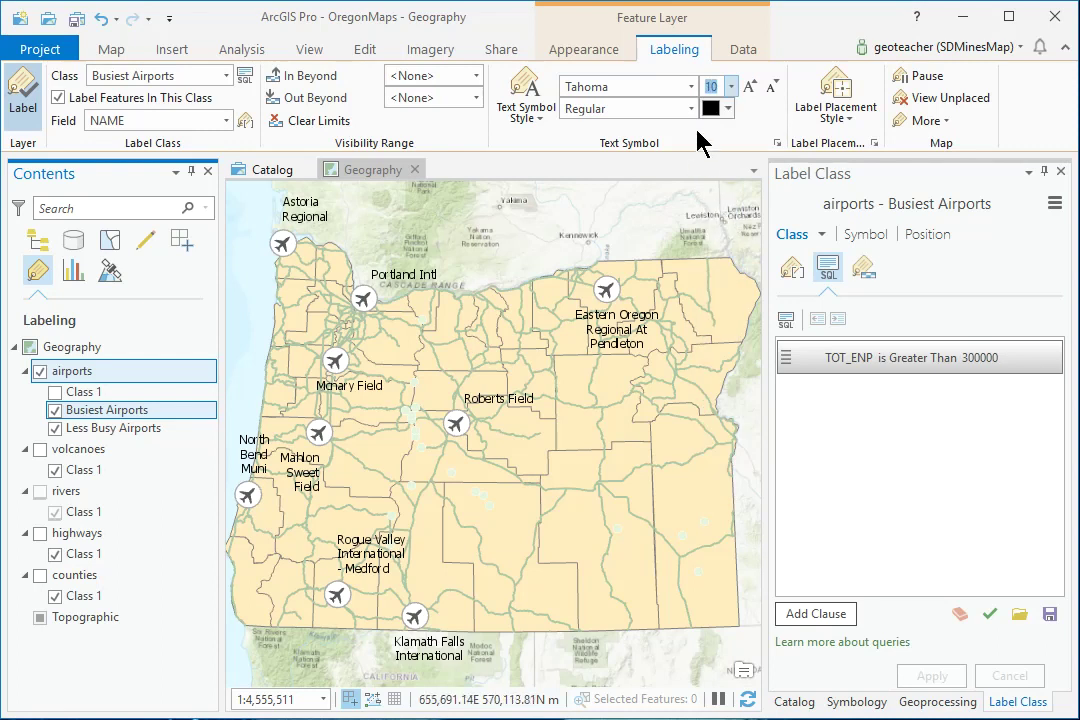
pyautogui.click(690, 108)
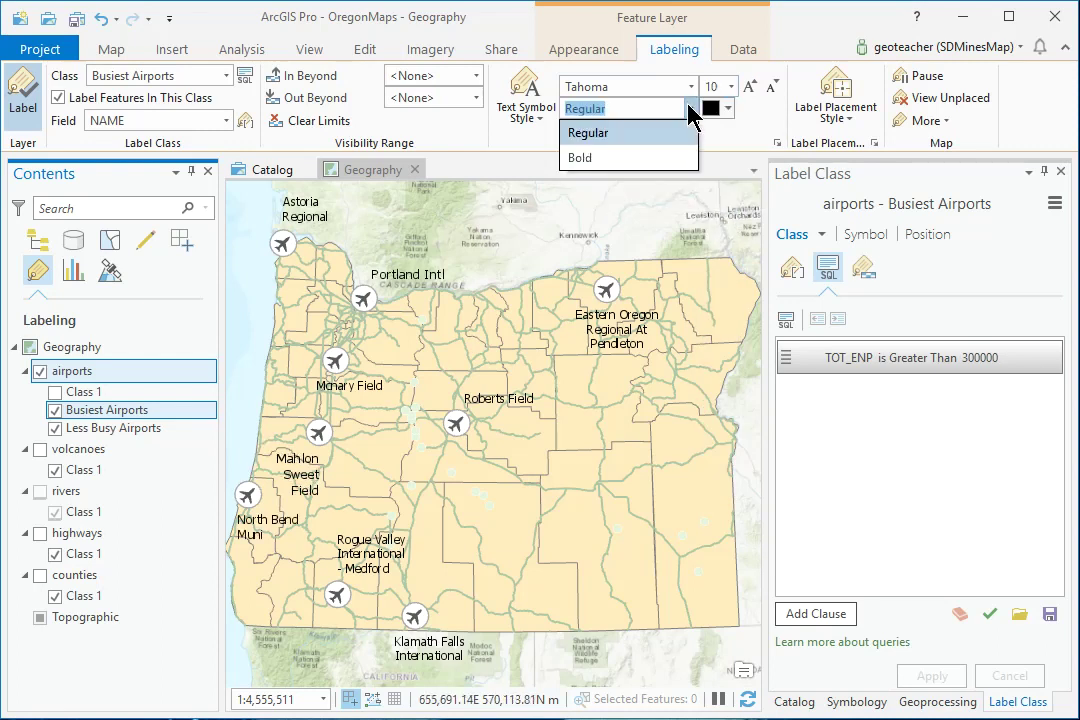
pyautogui.click(600, 162)
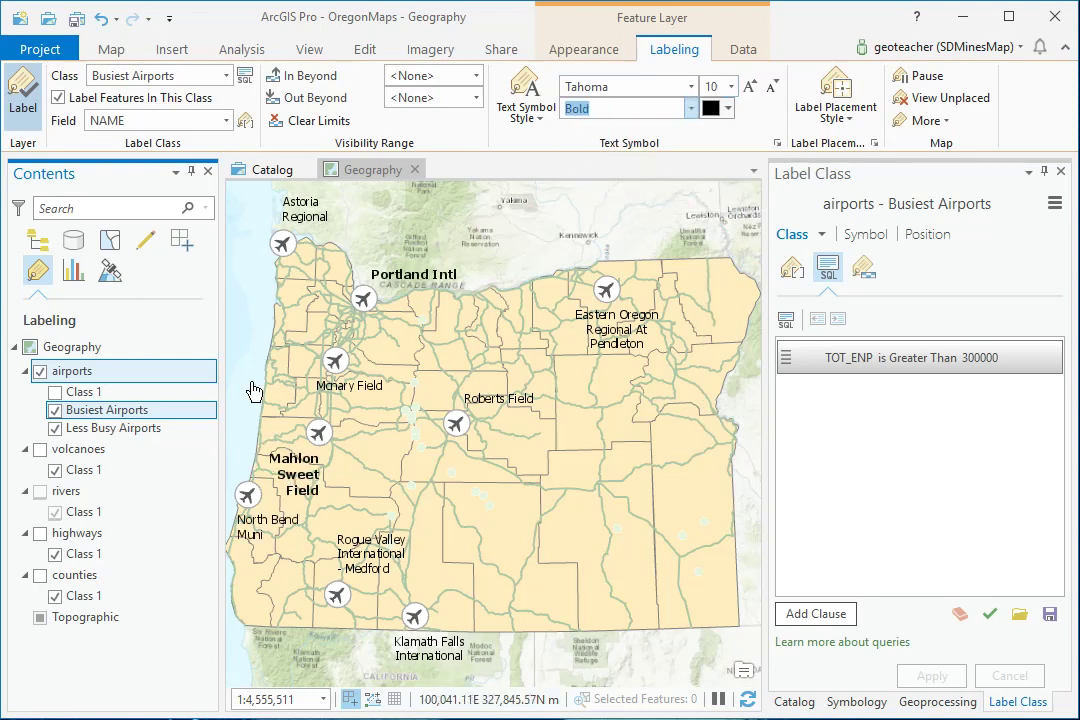
pyautogui.click(137, 432)
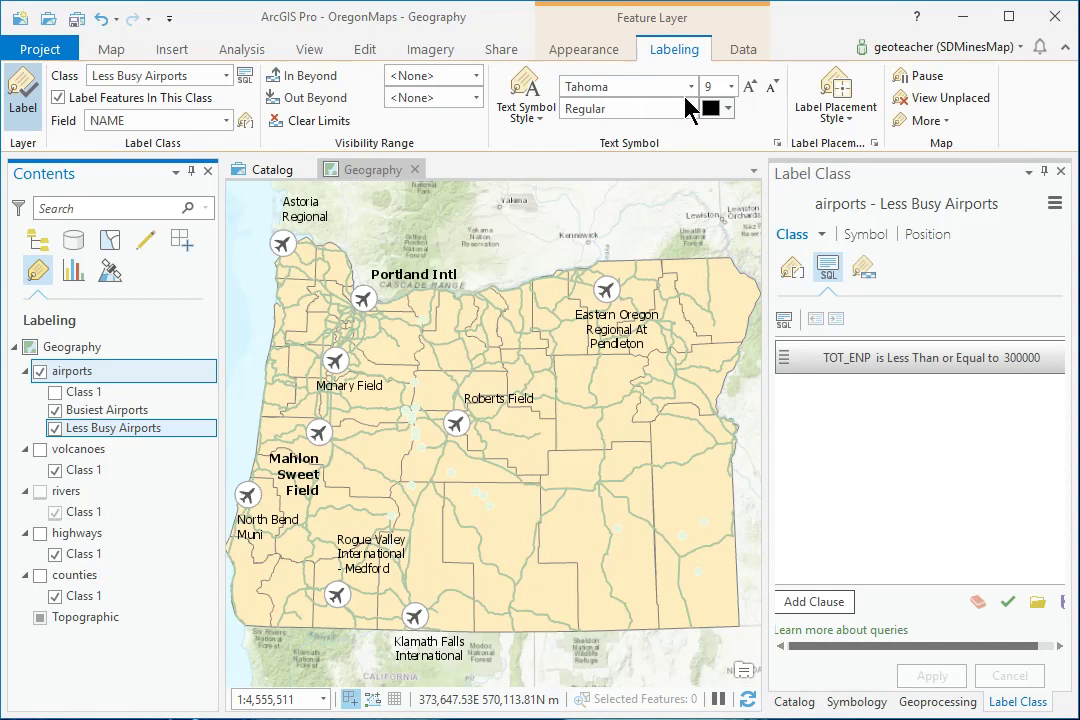
# Set the Less Busy Airports label size to 8, then select the rivers Class 1 label class
pyautogui.click(730, 87)
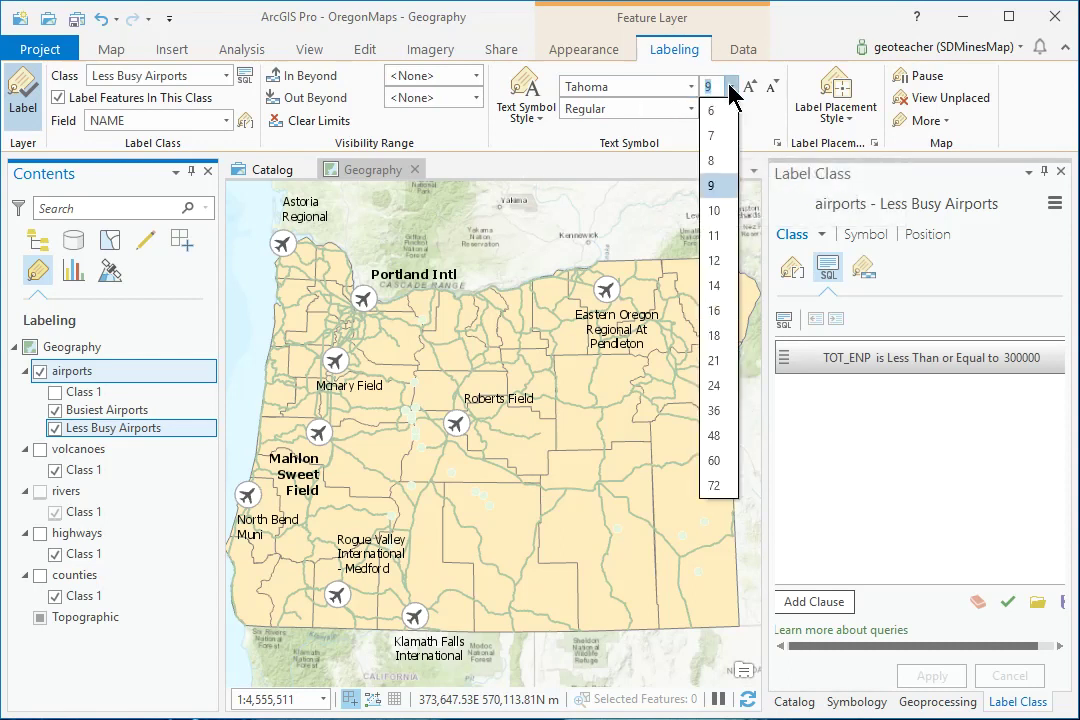
pyautogui.click(713, 161)
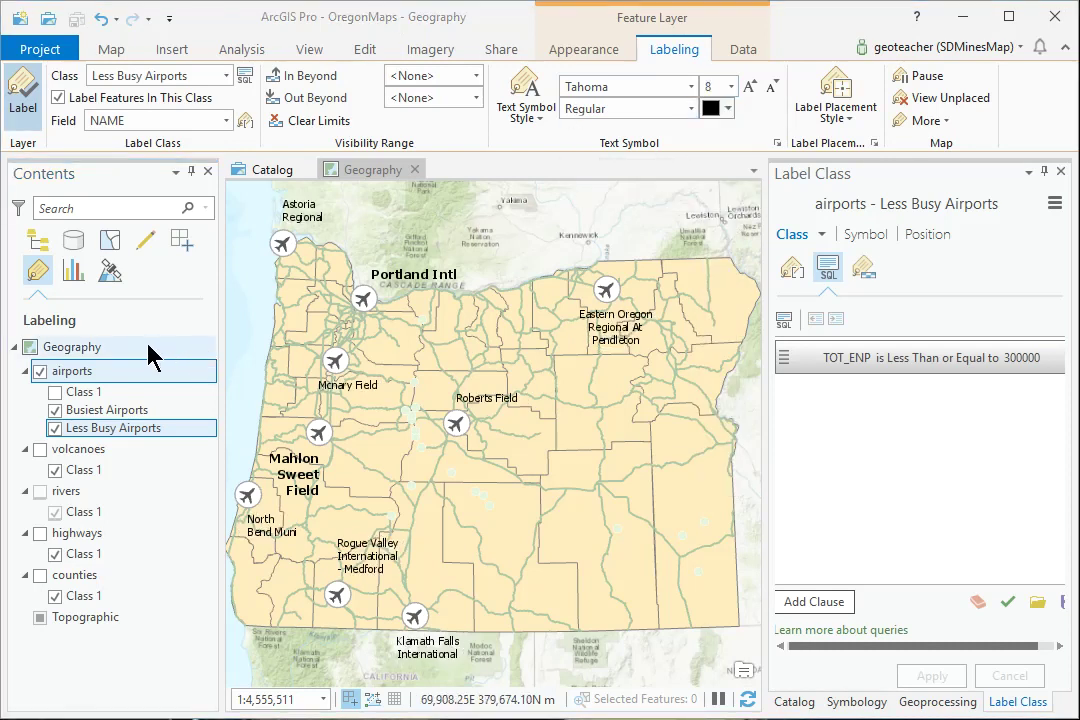
pyautogui.click(76, 508)
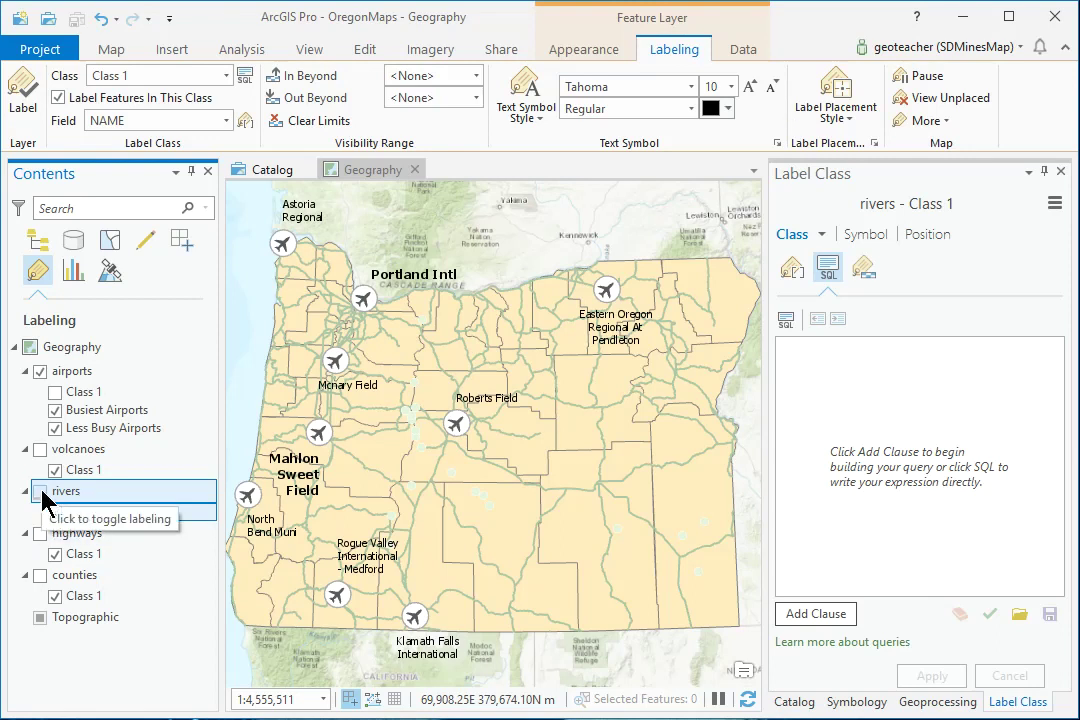
# Turn on rivers labels and zoom in on western Oregon to show river names
pyautogui.click(41, 492)
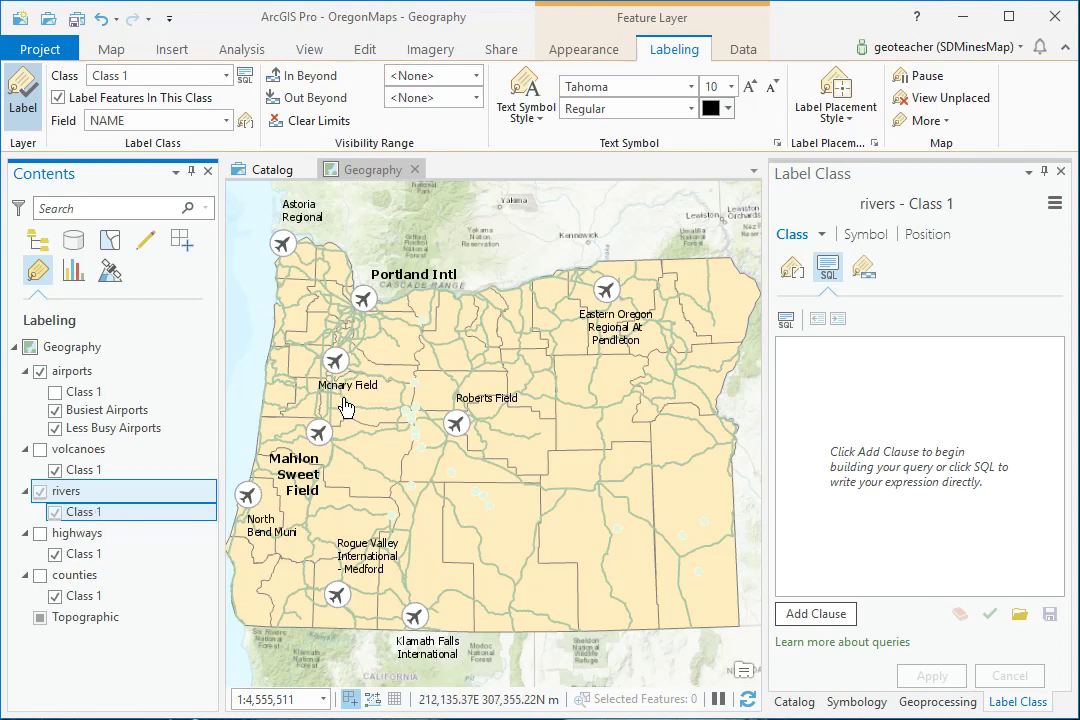
pyautogui.scroll(3, 344, 404)
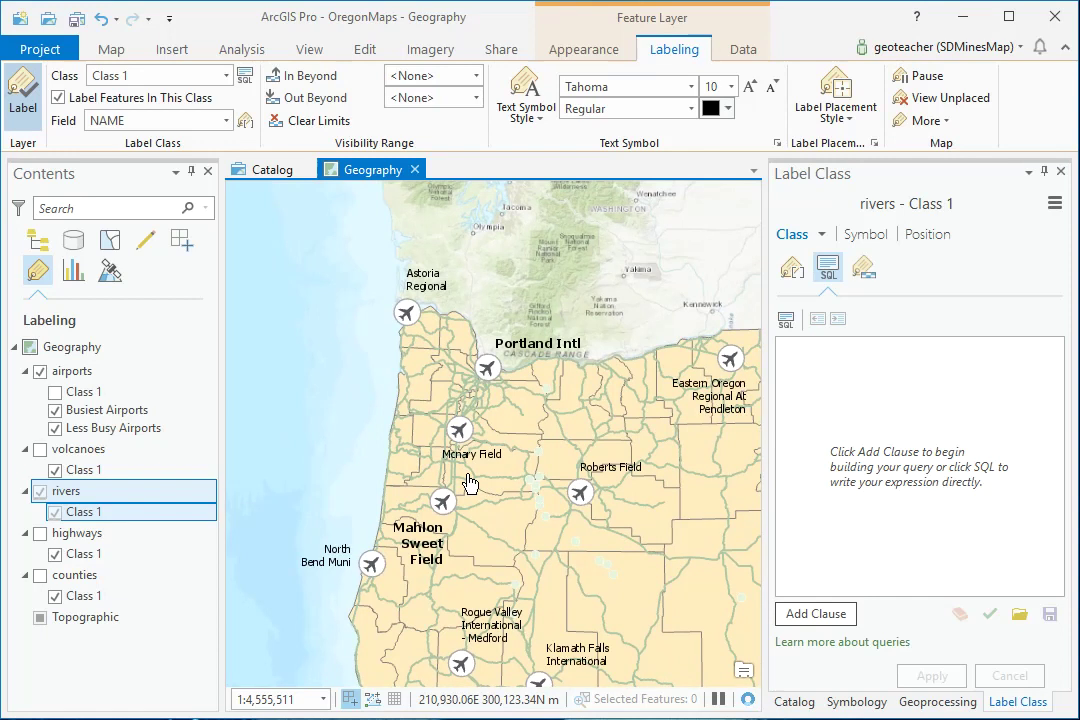
pyautogui.scroll(4, 469, 484)
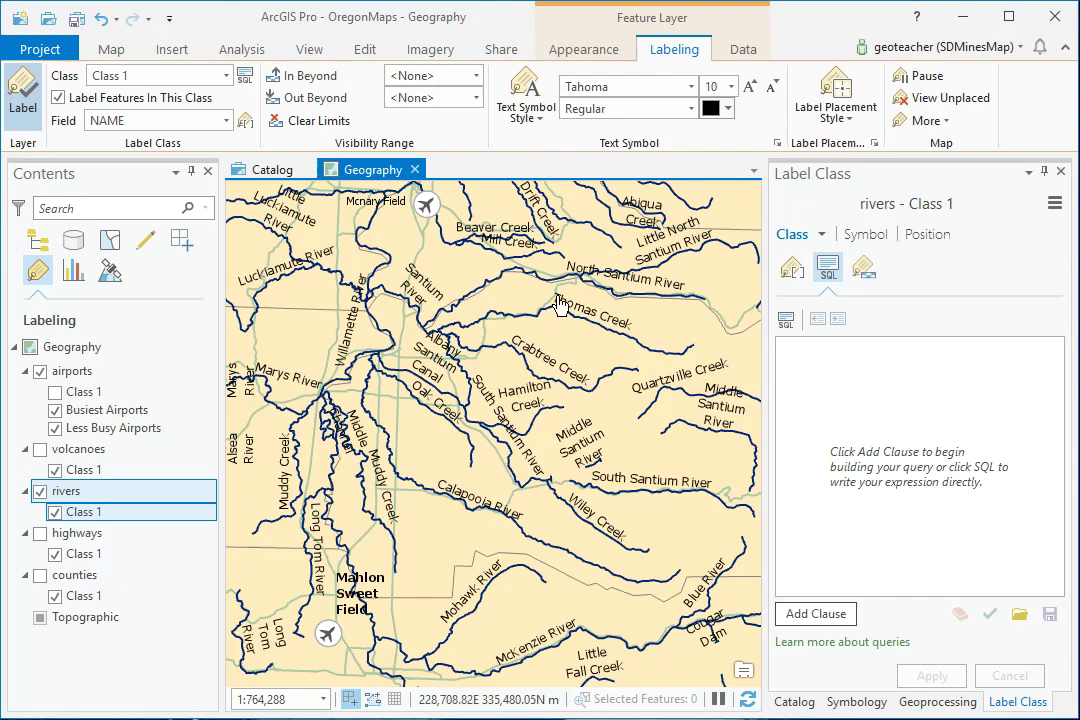
# Set the river labels to Arial, 8 pt, dark blue, Italic
pyautogui.click(691, 88)
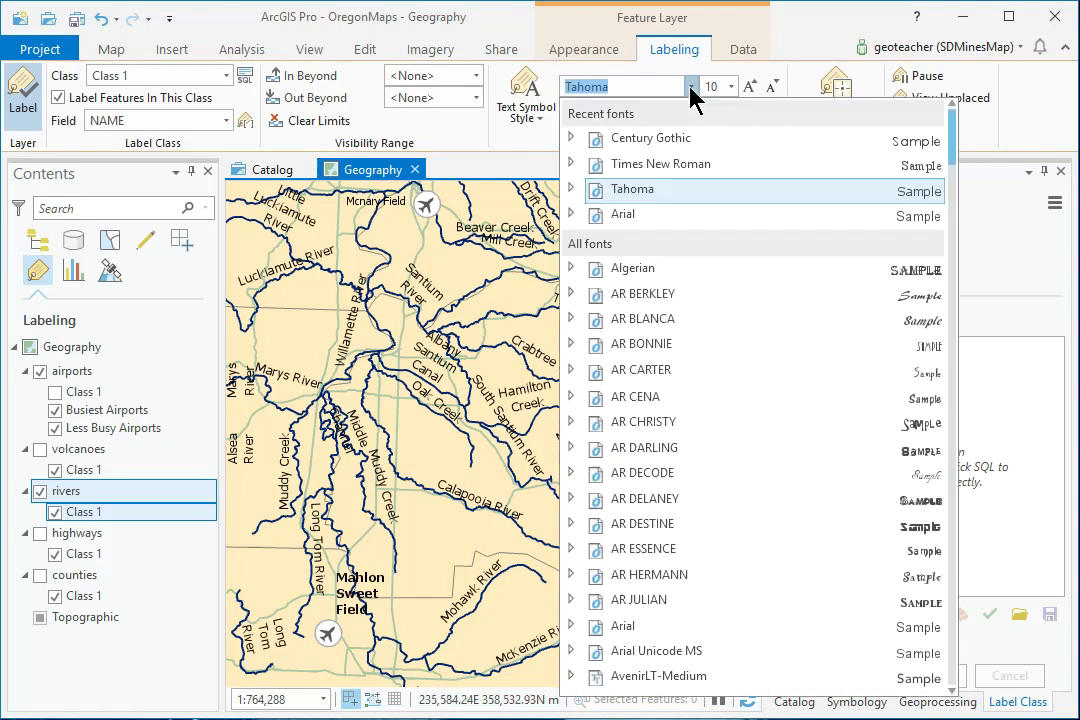
pyautogui.click(650, 216)
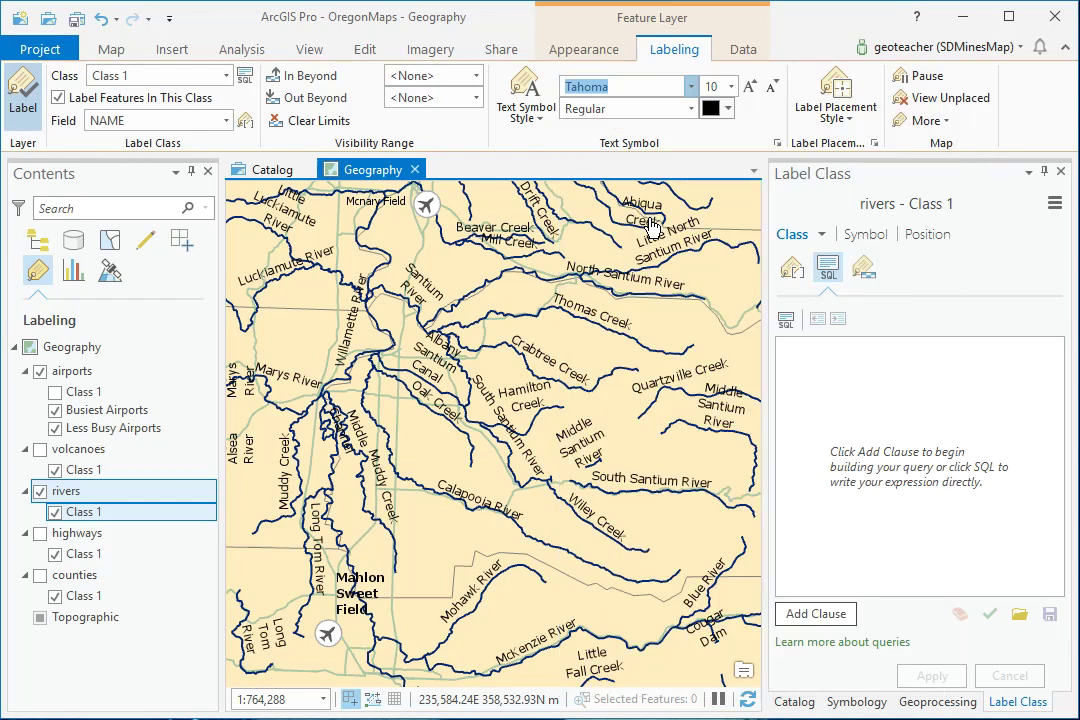
pyautogui.click(733, 89)
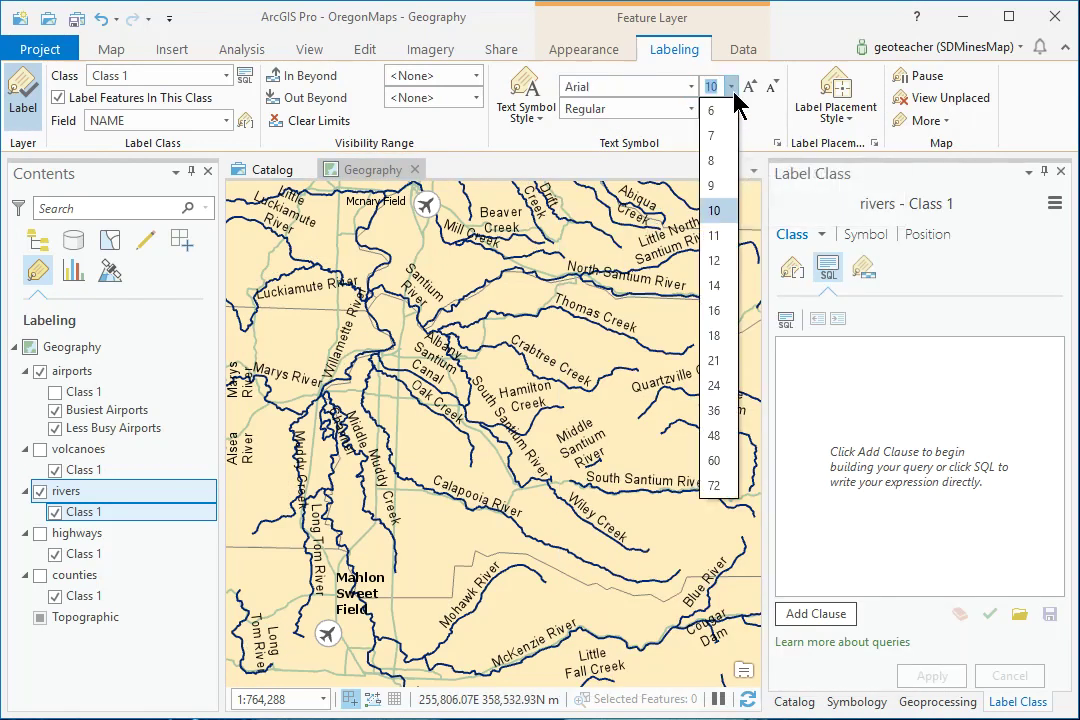
pyautogui.click(716, 161)
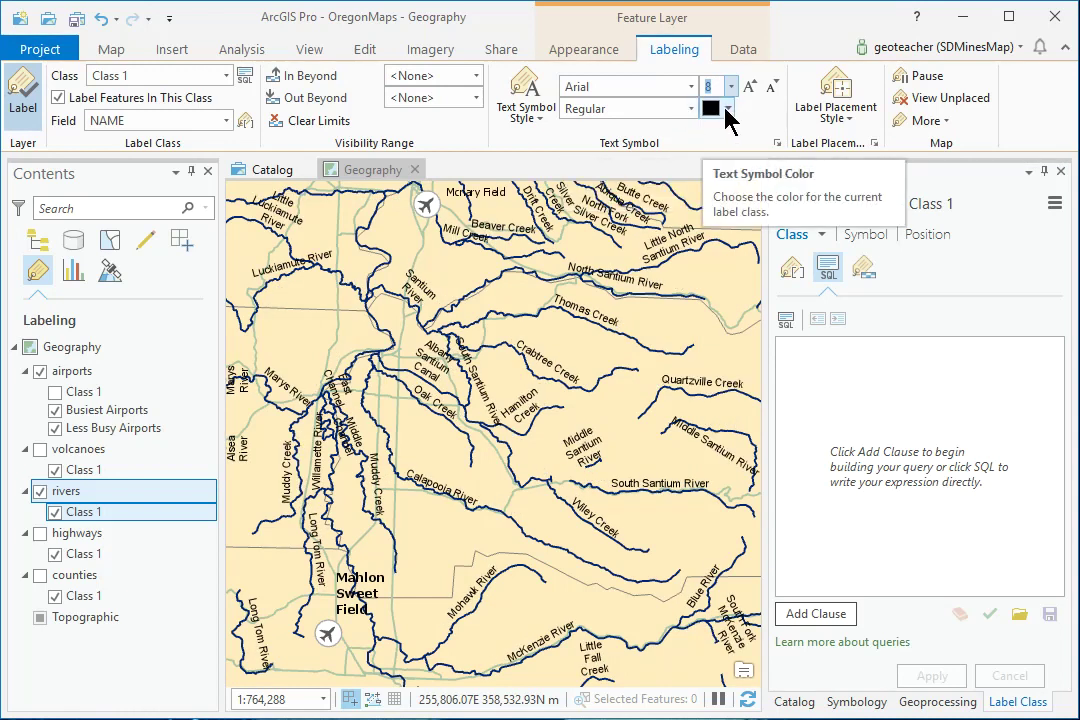
pyautogui.click(727, 109)
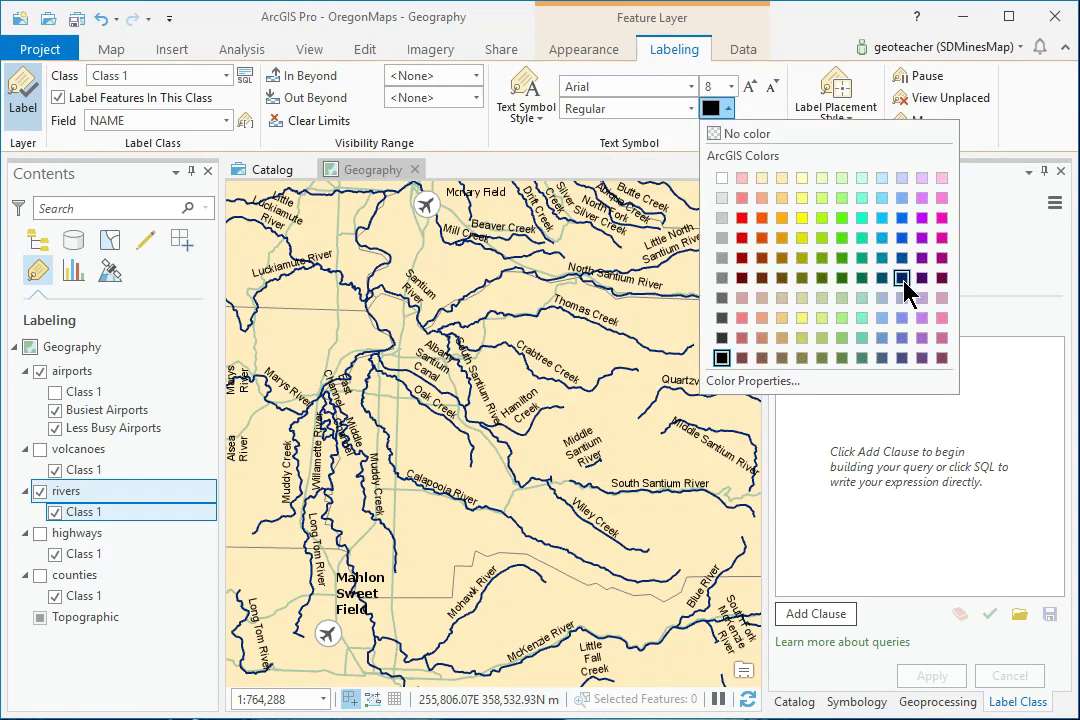
pyautogui.click(762, 234)
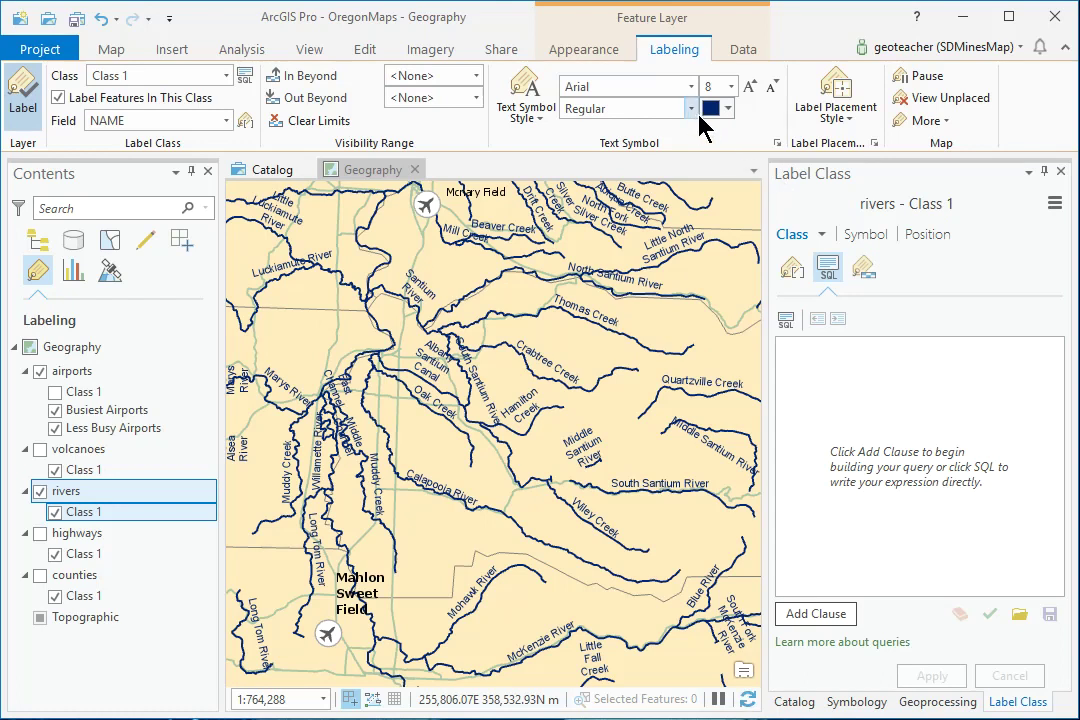
pyautogui.click(692, 110)
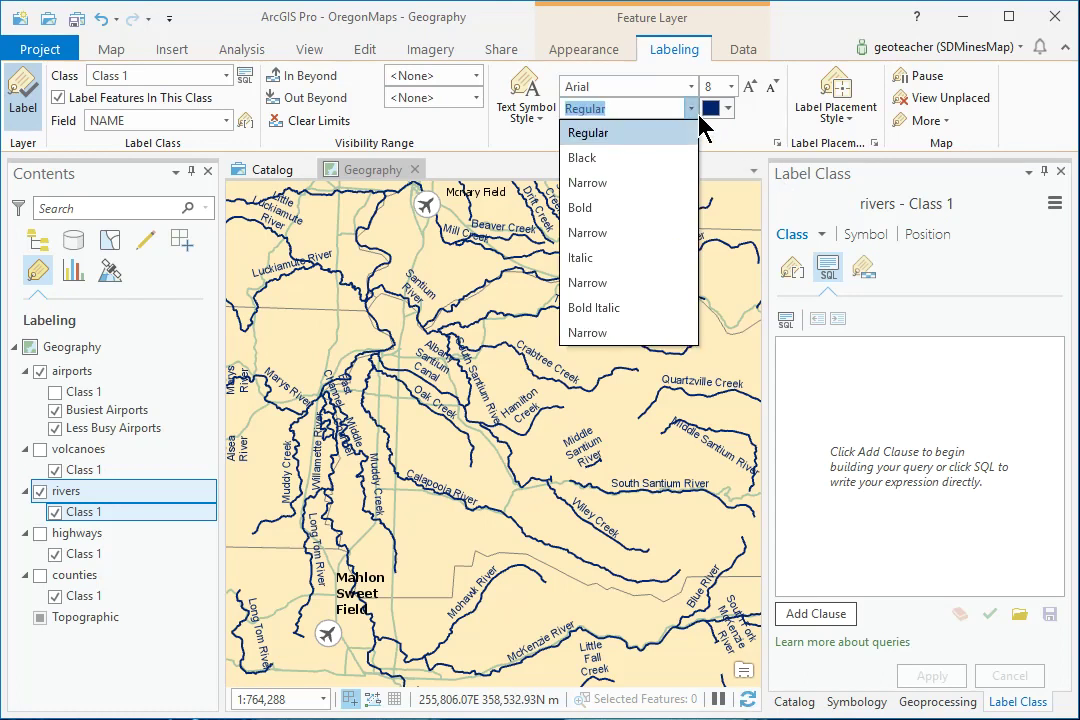
pyautogui.click(605, 258)
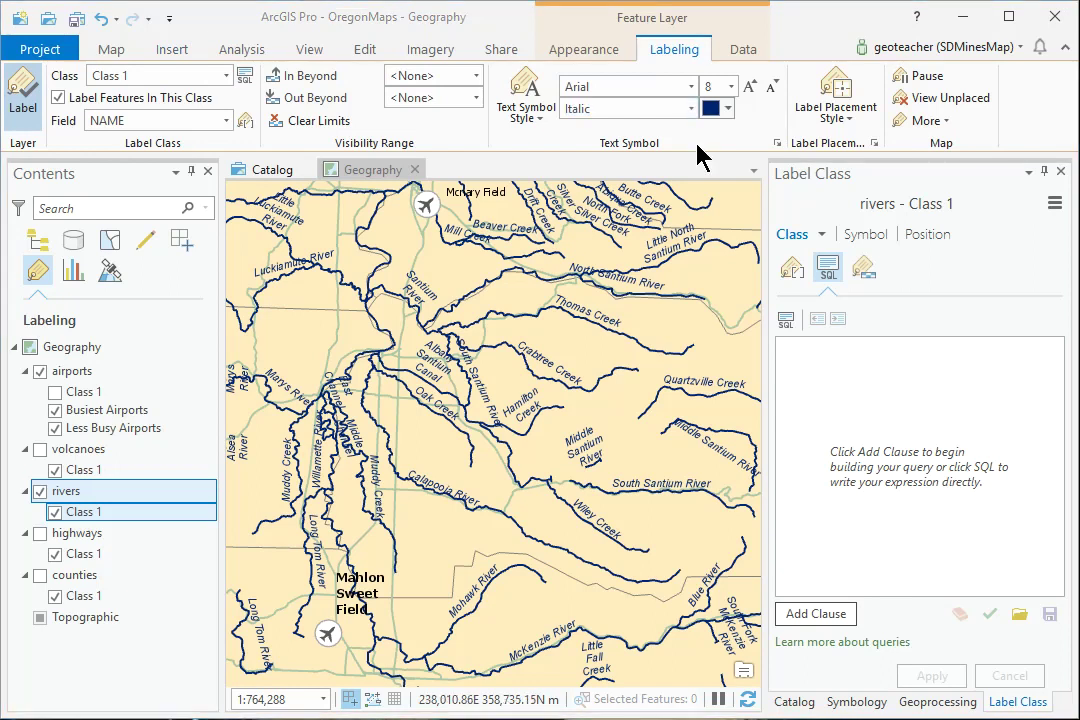
# Apply Water (Line) placement to river labels and inspect the unplaced labels
pyautogui.click(849, 124)
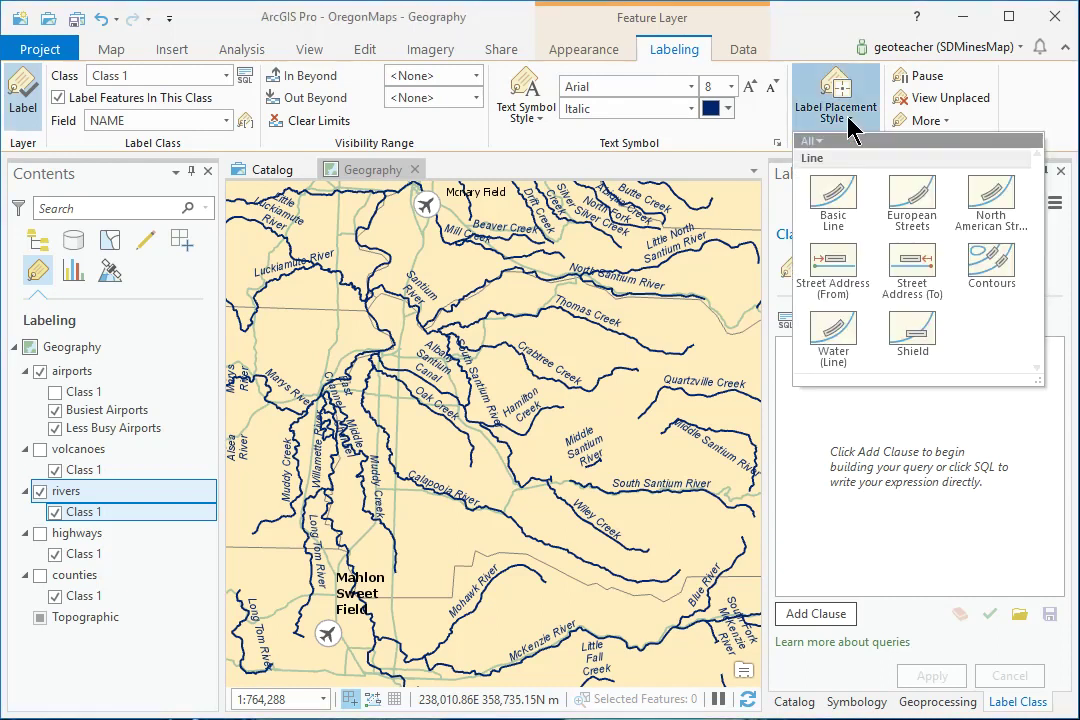
pyautogui.click(843, 333)
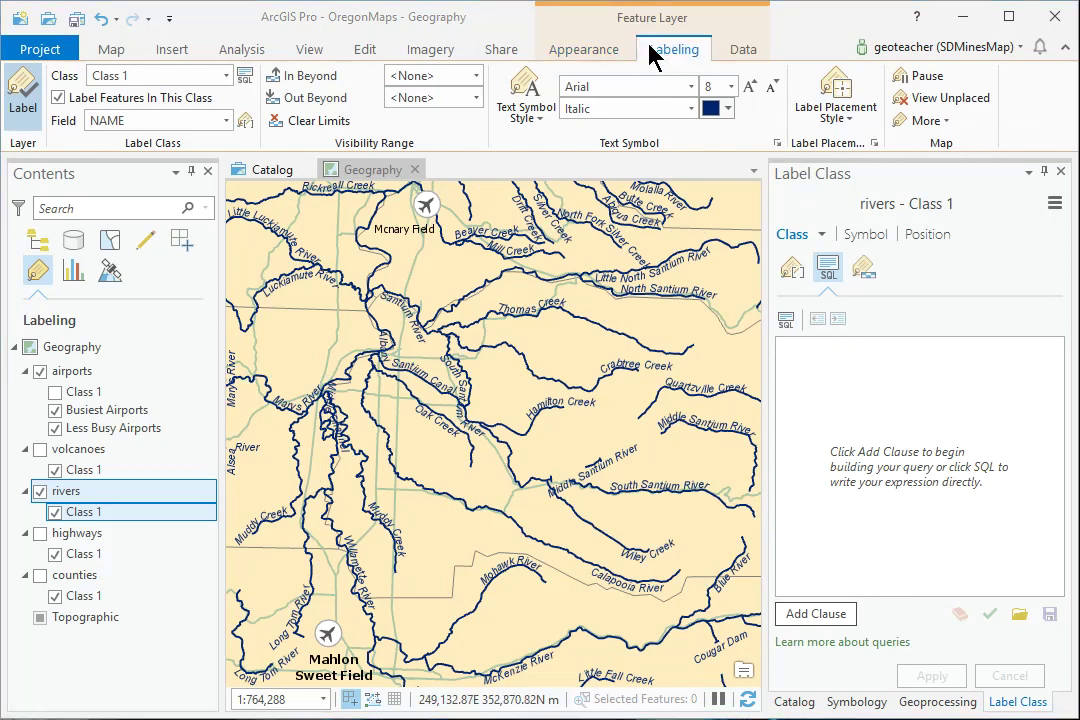
pyautogui.click(944, 104)
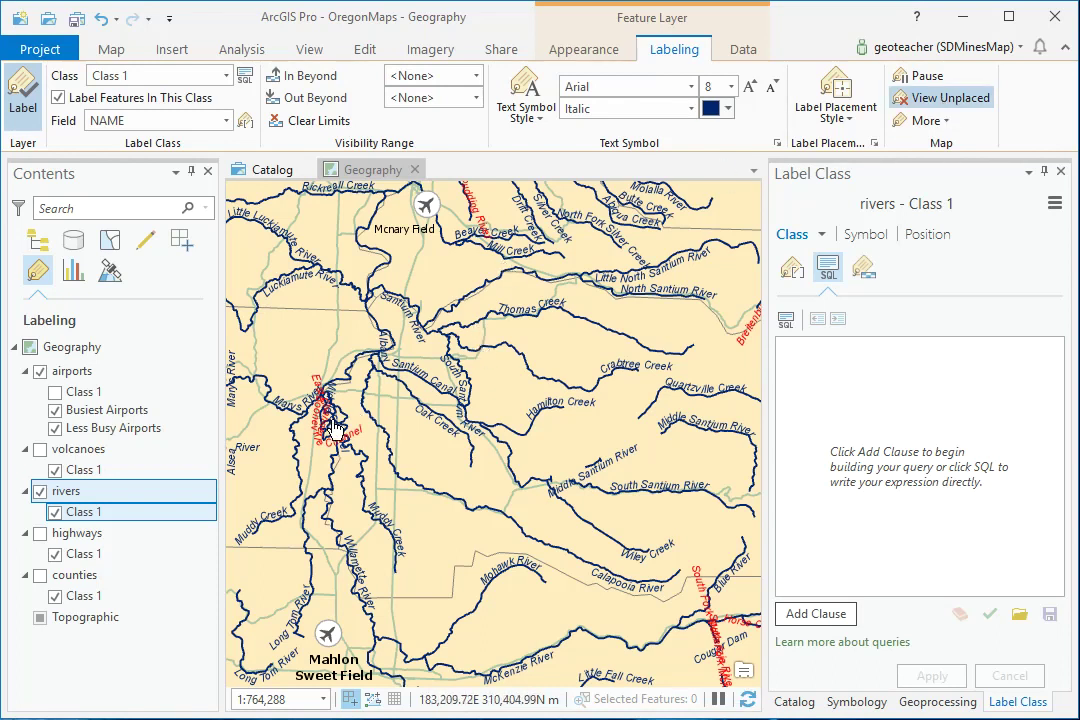
pyautogui.click(505, 400)
pyautogui.moveTo(505, 400); pyautogui.dragTo(541, 418)
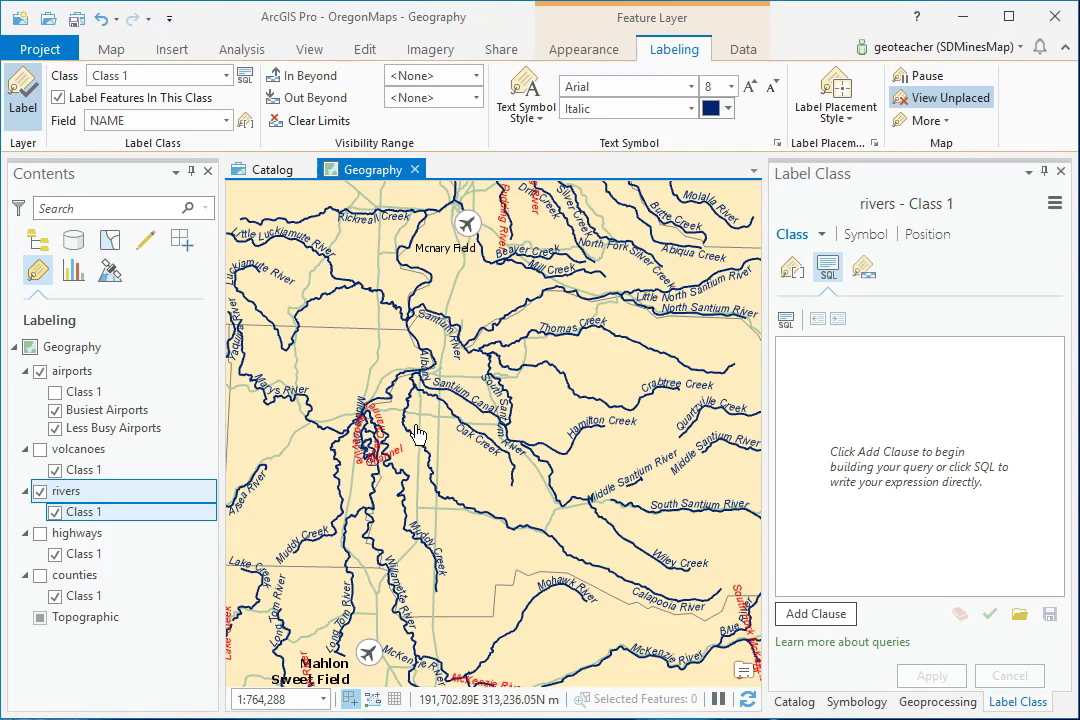
pyautogui.click(940, 104)
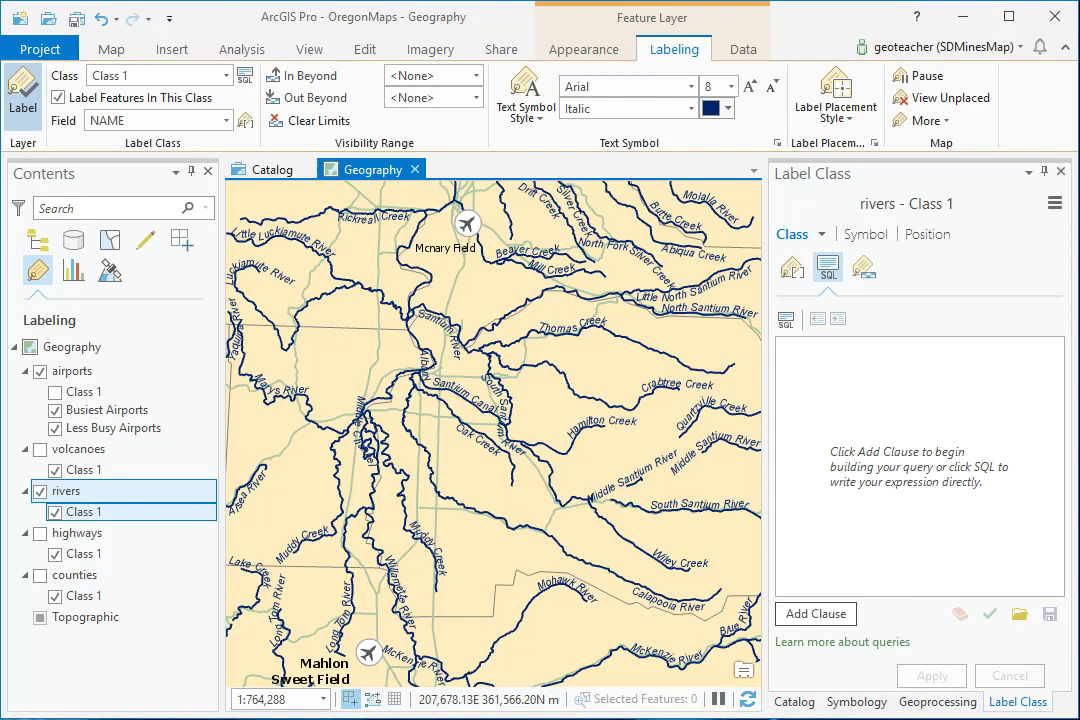
# Zoom the map to its full extent
pyautogui.click(112, 50)
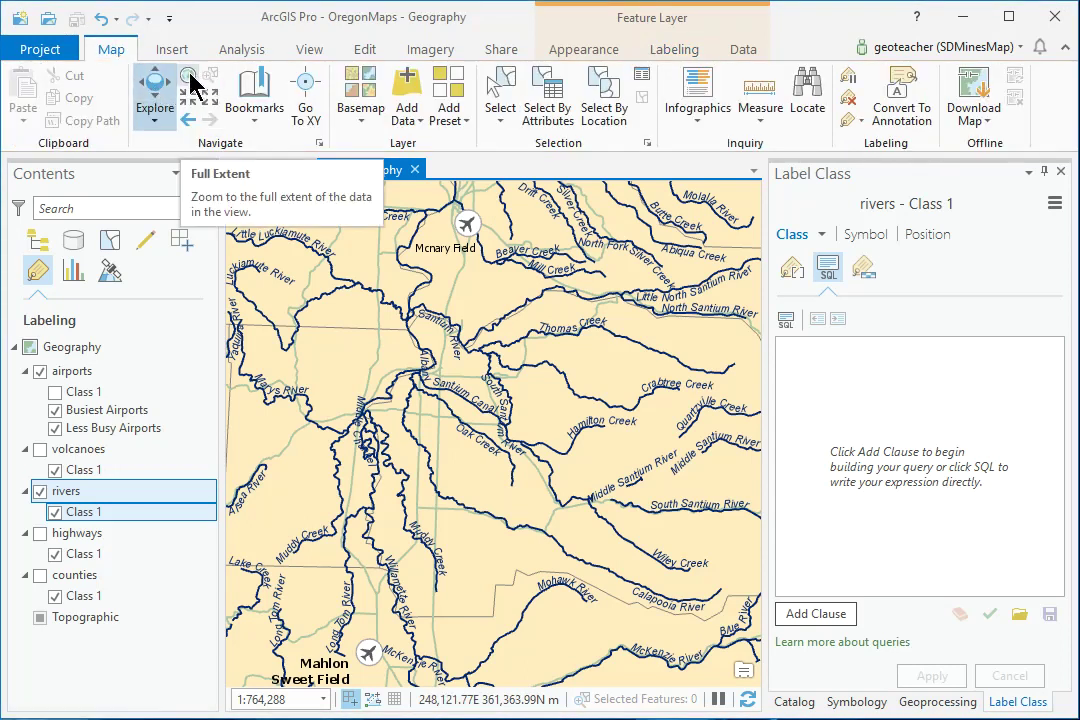
pyautogui.click(196, 86)
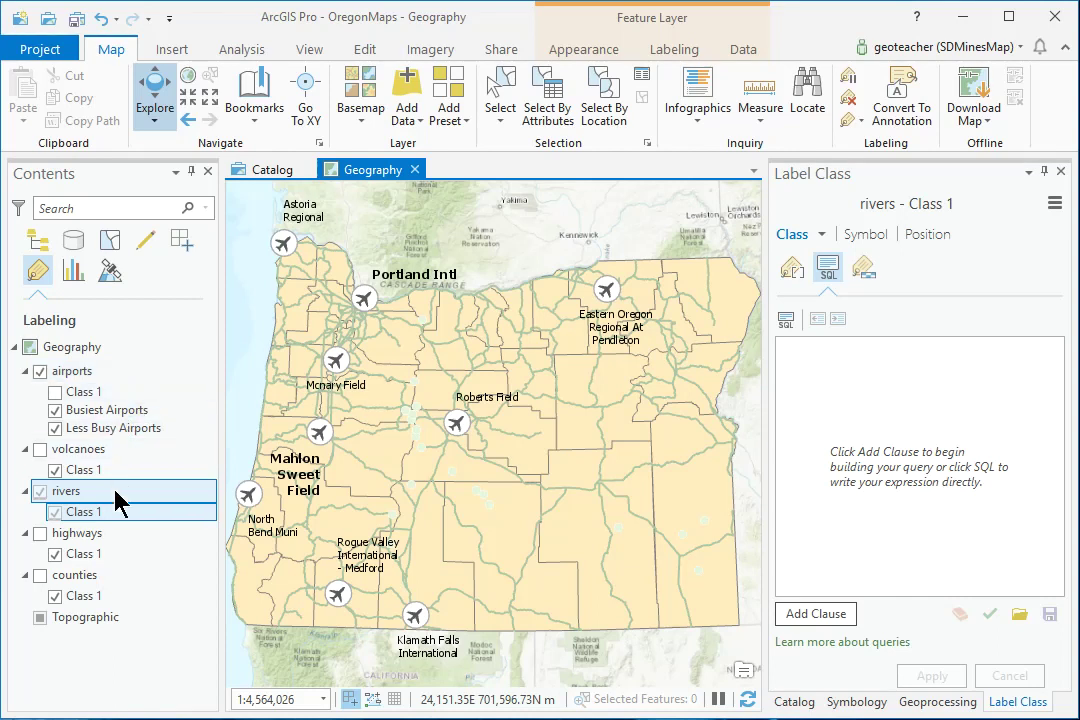
pyautogui.rightClick(88, 538)
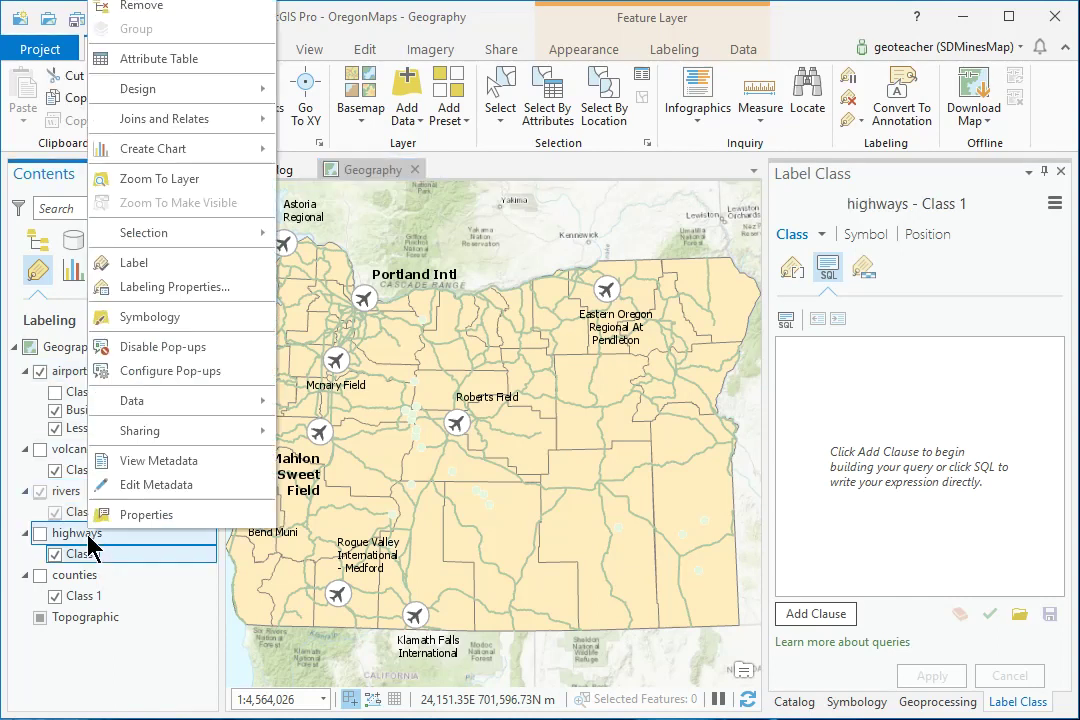
# Give the highways the 2.0 Point line symbol found by searching 'point'
pyautogui.click(165, 317)
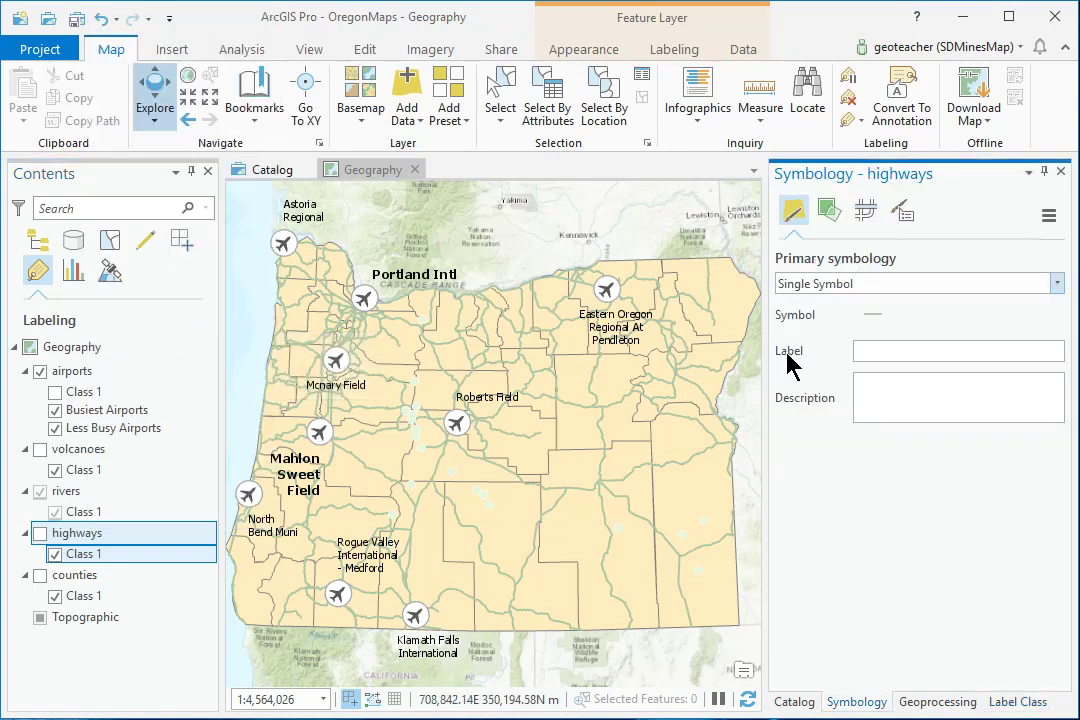
pyautogui.click(874, 318)
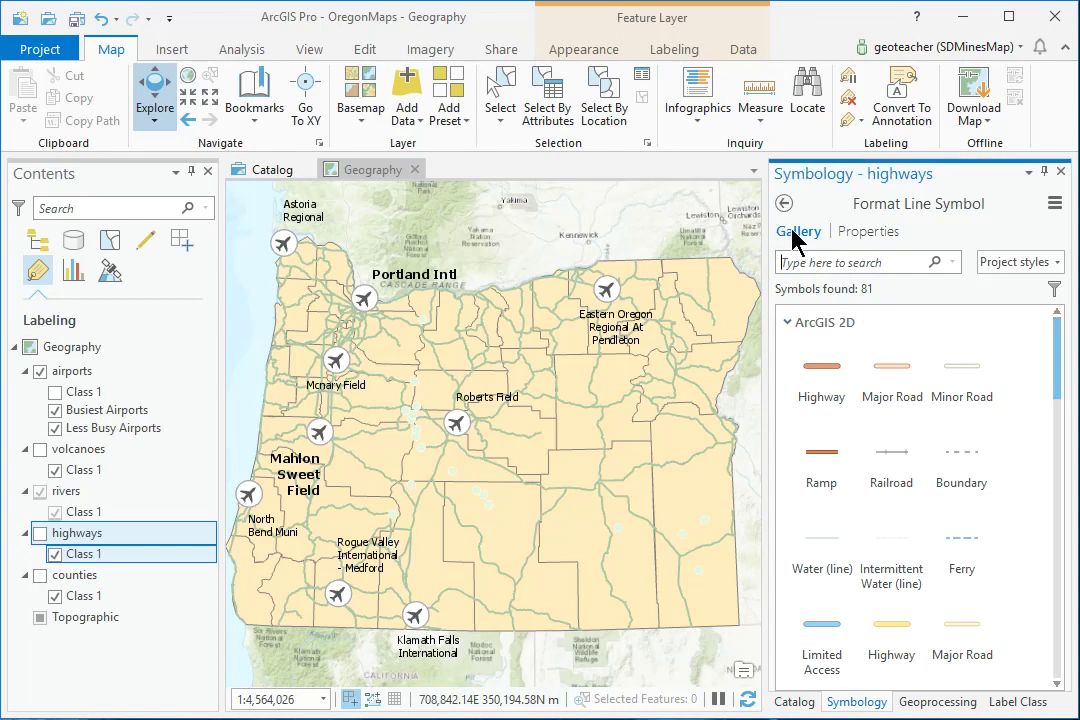
pyautogui.click(815, 276)
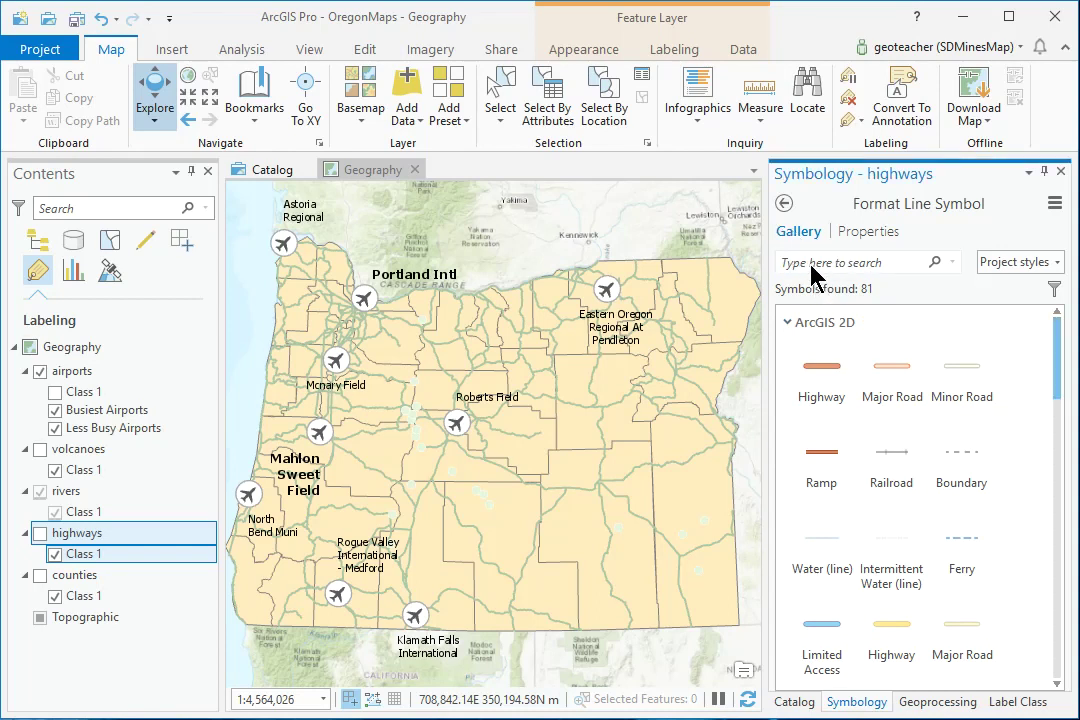
pyautogui.write('point')
pyautogui.press('Return')
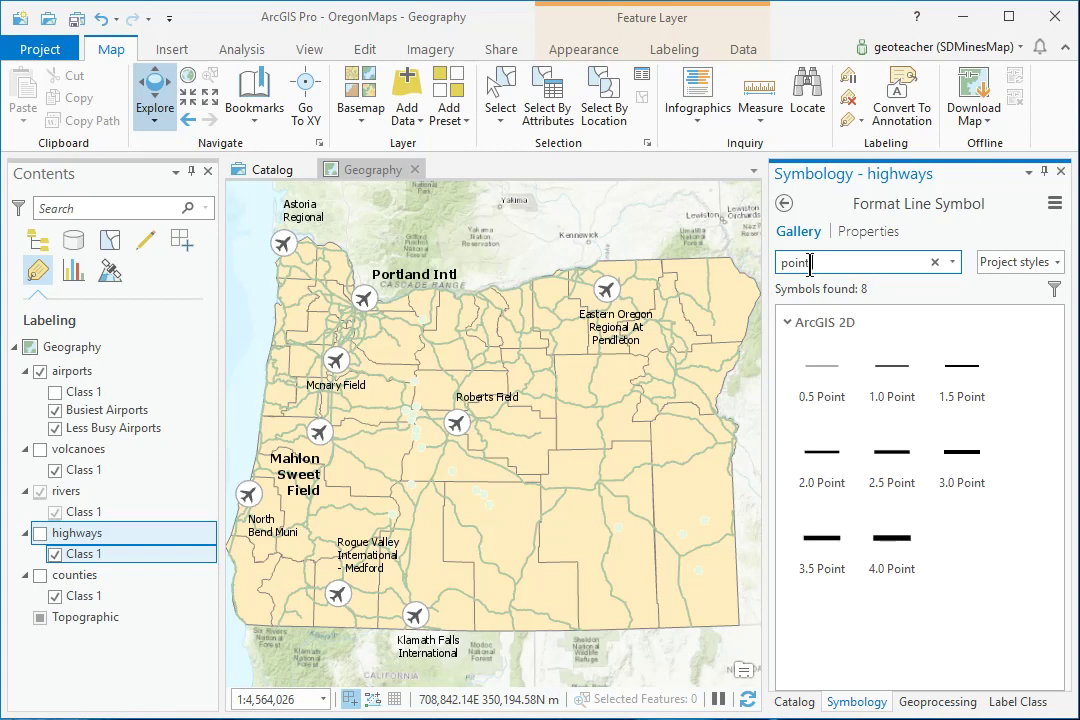
pyautogui.click(826, 465)
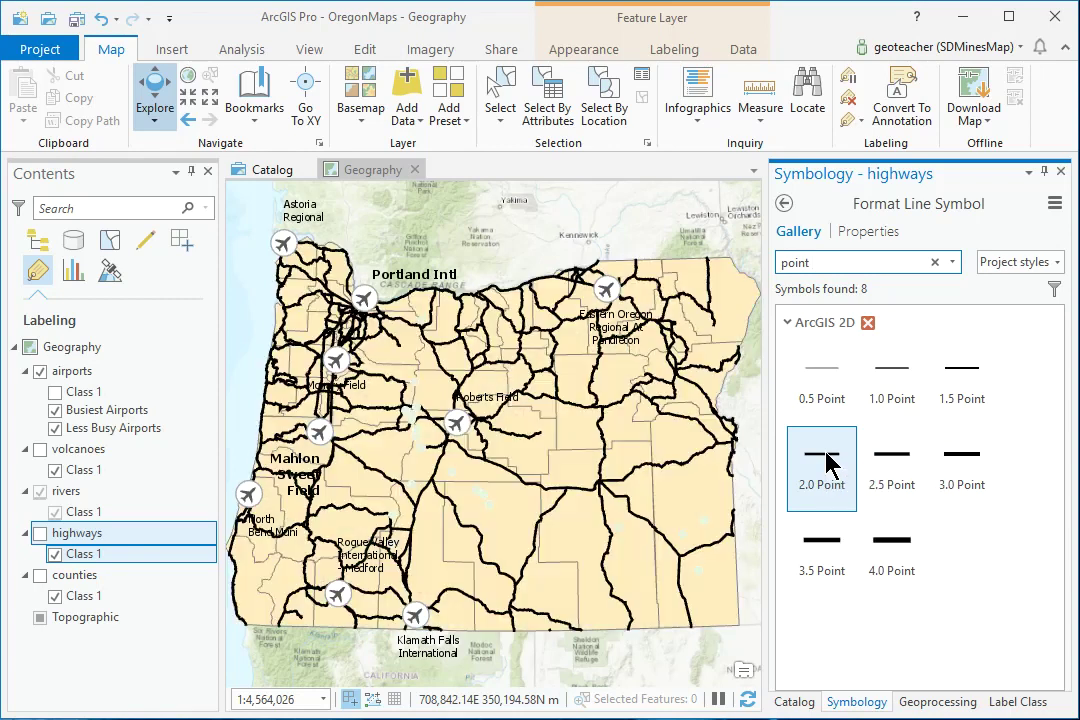
# Colour the highway line dark brown and apply it
pyautogui.click(874, 237)
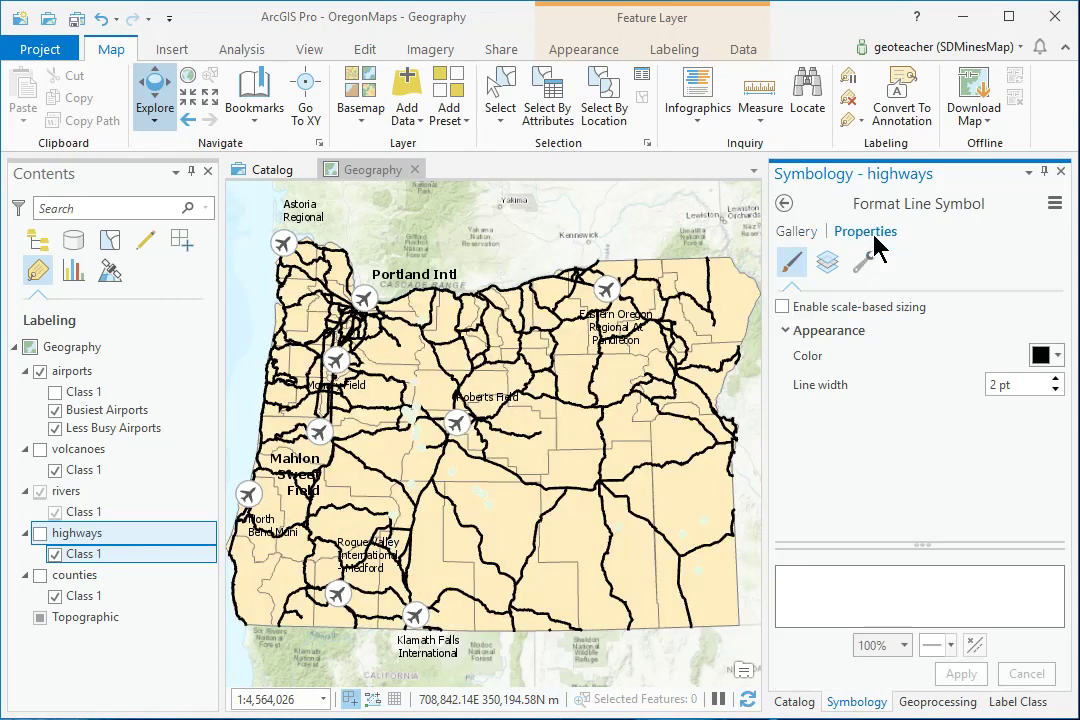
pyautogui.click(1057, 356)
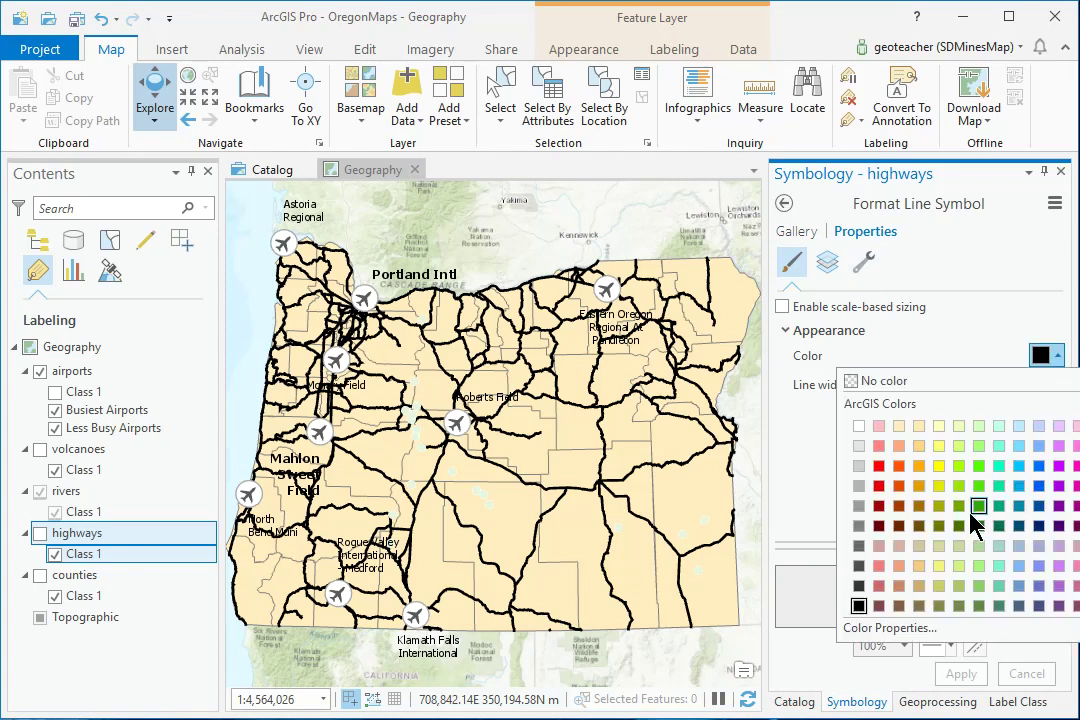
pyautogui.click(922, 518)
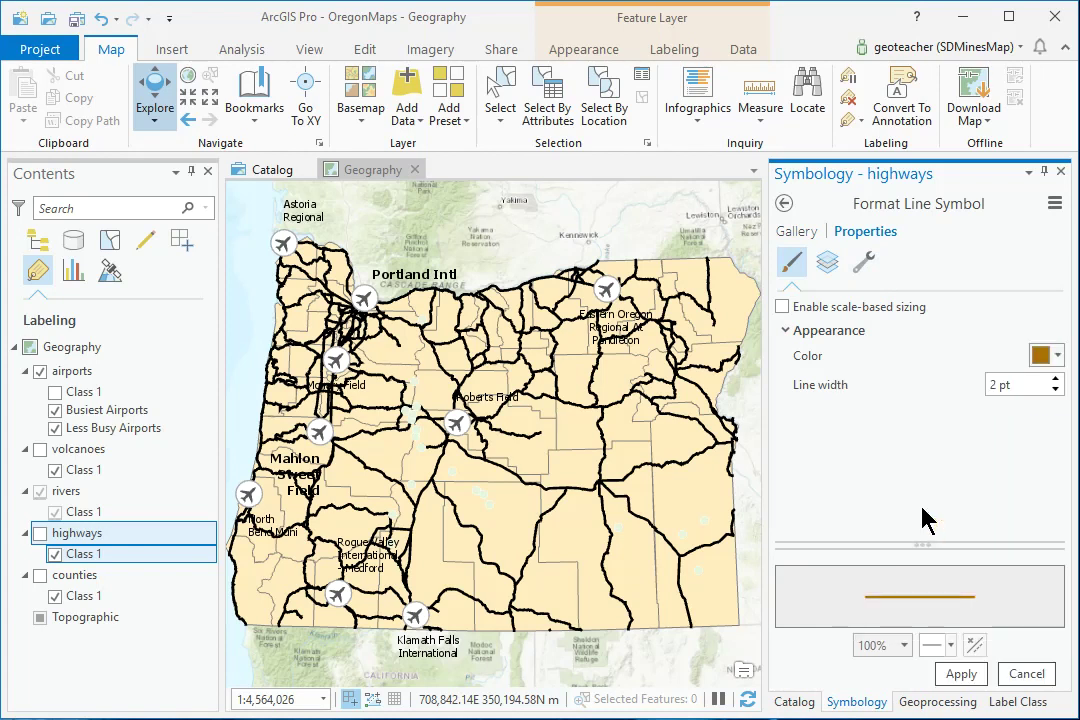
pyautogui.click(955, 677)
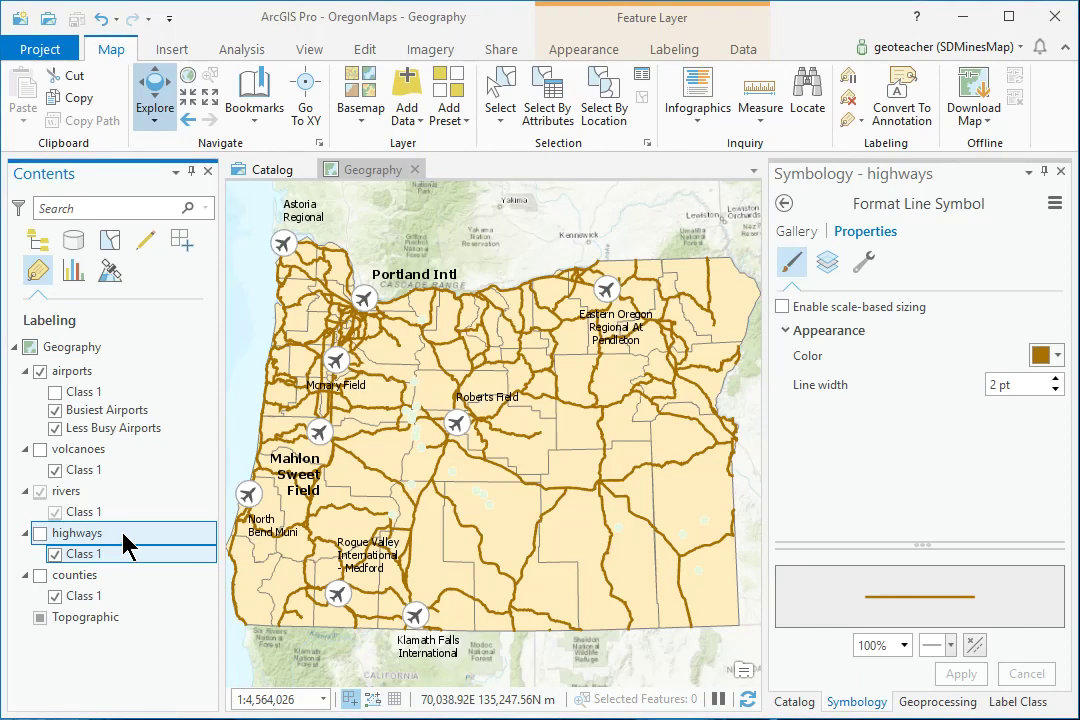
pyautogui.click(658, 52)
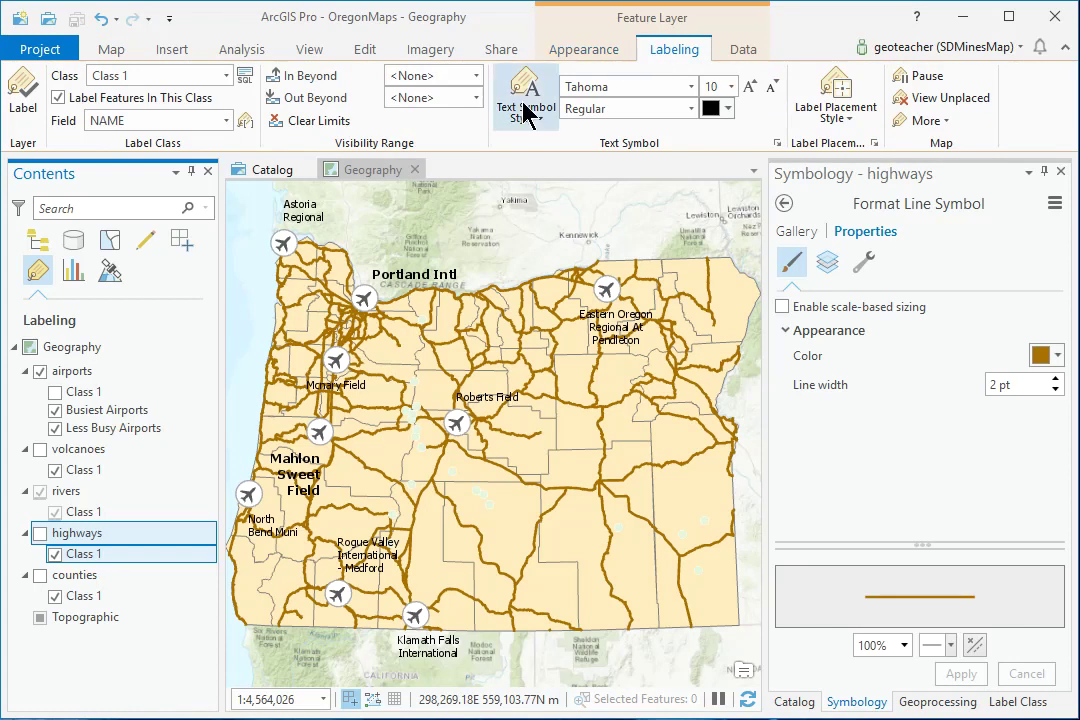
# Label highways by HWY_SYMBOL with Shield 8 style and Shield placement, and turn labels on
pyautogui.click(225, 121)
pyautogui.moveTo(226, 190); pyautogui.dragTo(224, 224)
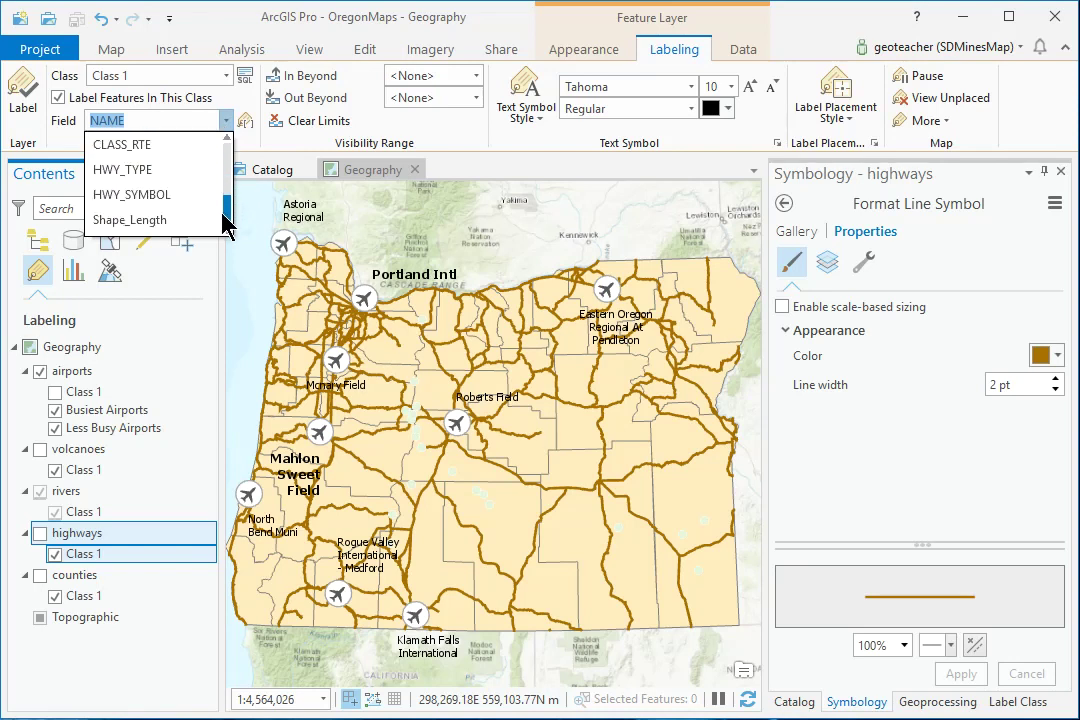
pyautogui.click(142, 195)
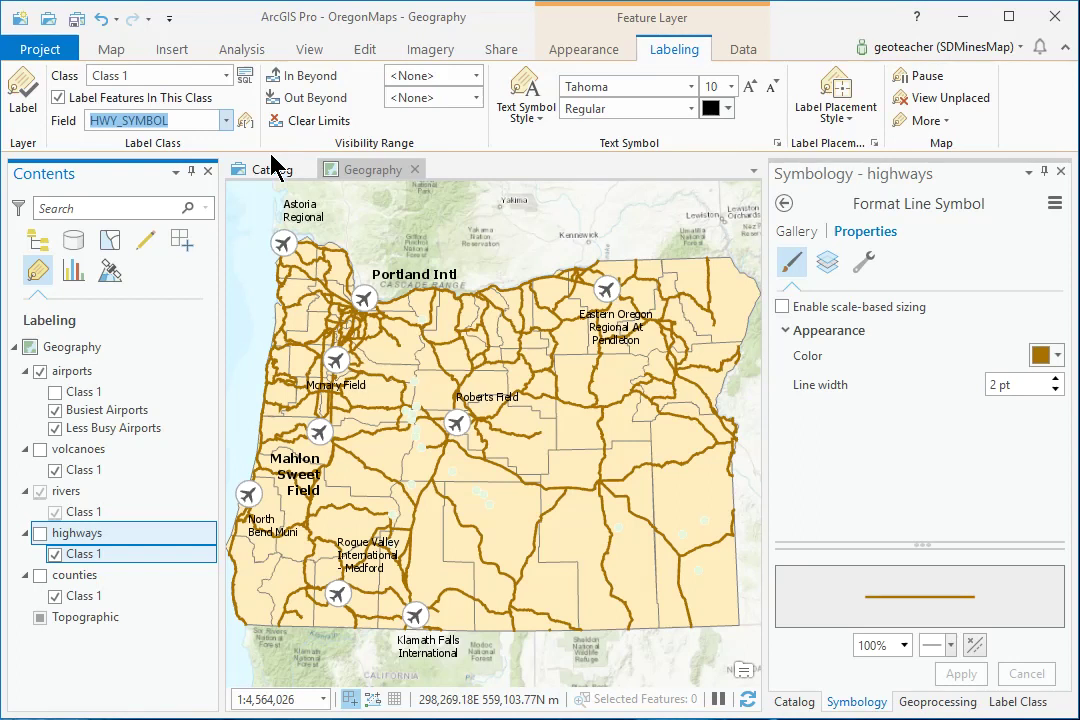
pyautogui.click(541, 125)
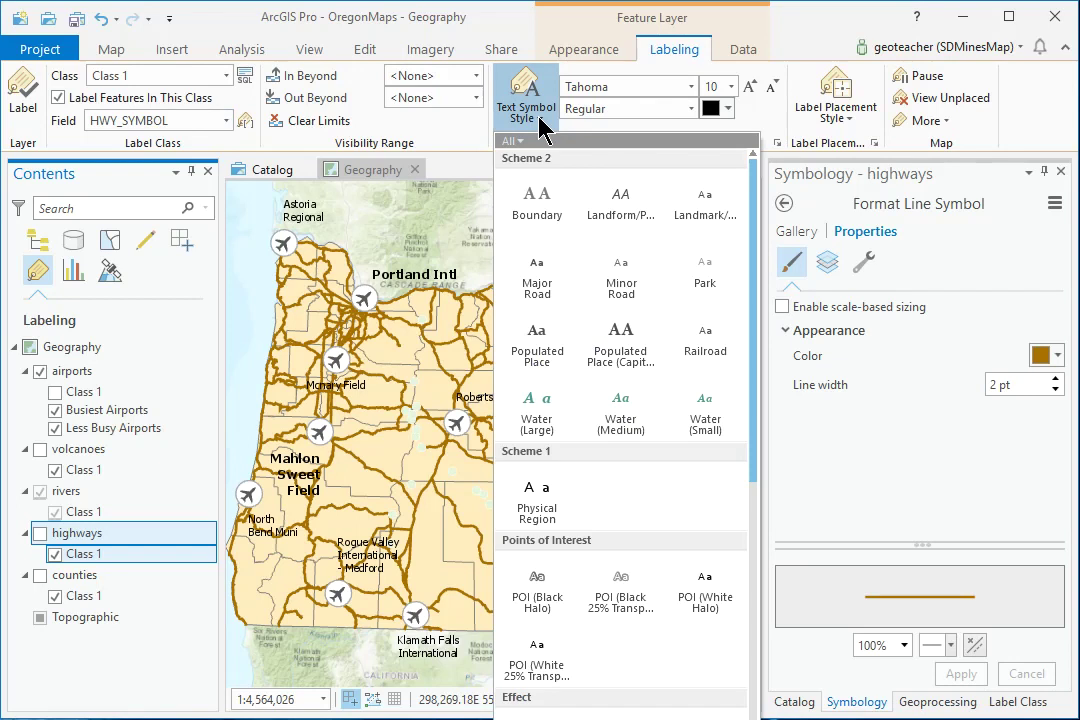
pyautogui.moveTo(753, 270); pyautogui.dragTo(738, 515)
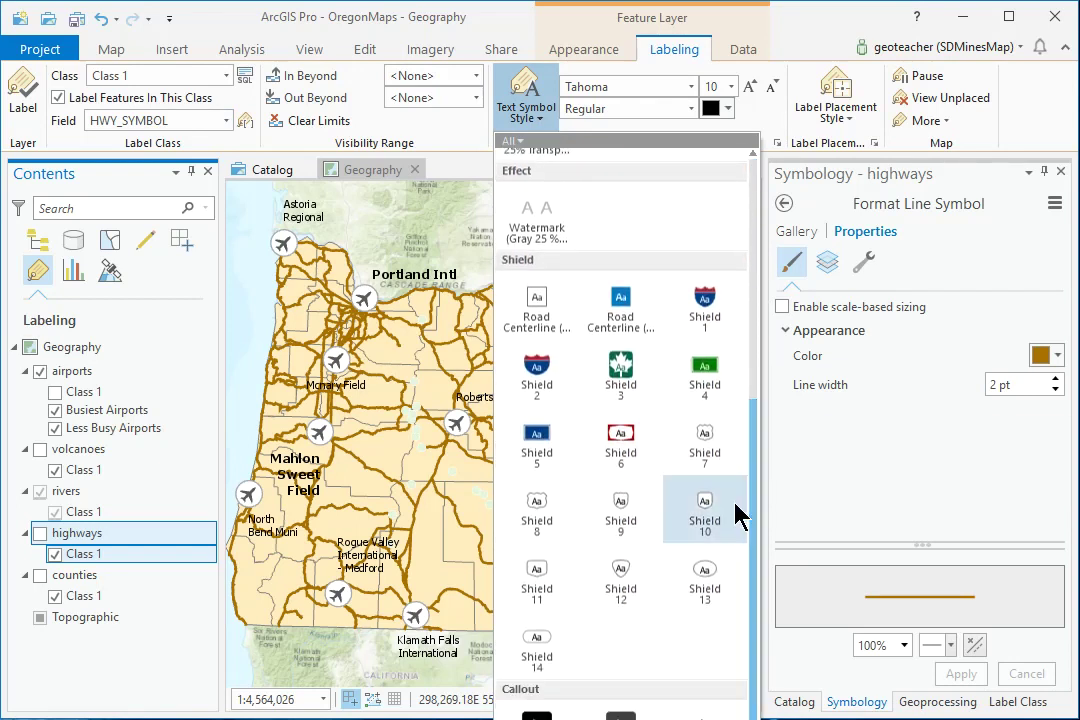
pyautogui.click(540, 508)
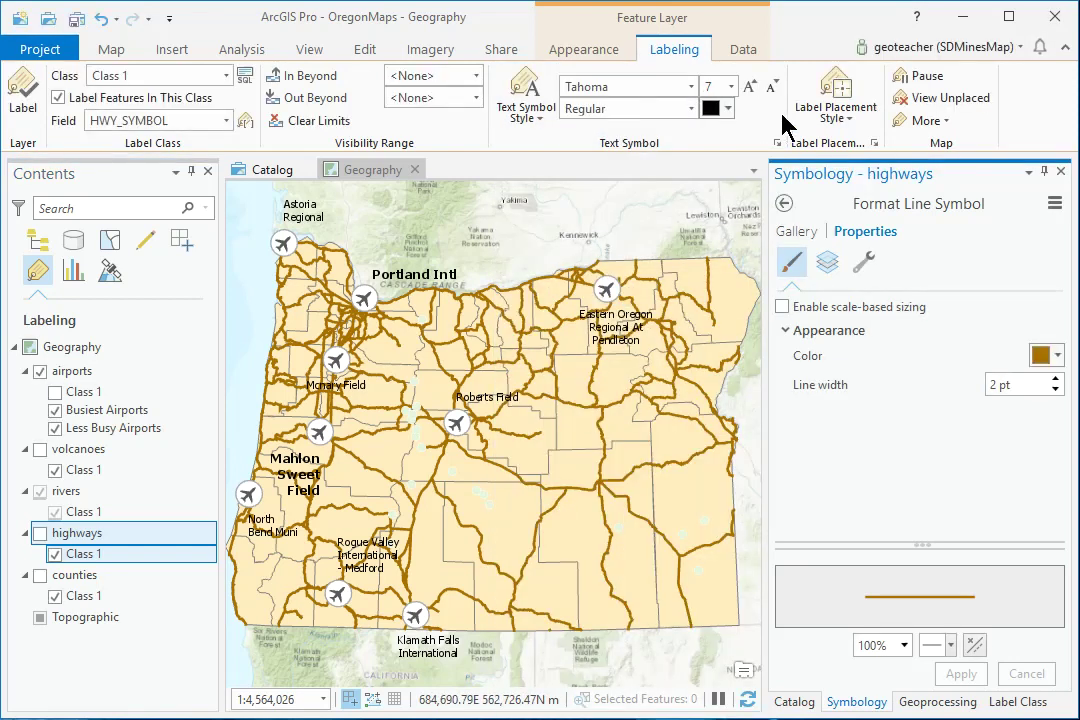
pyautogui.click(849, 120)
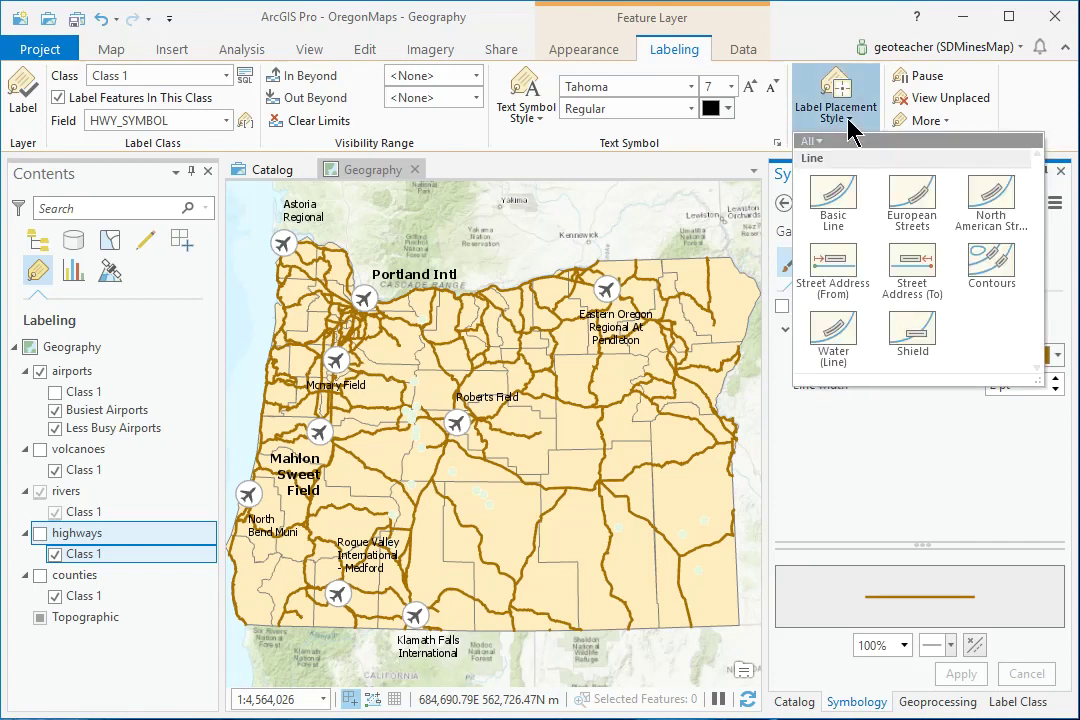
pyautogui.click(898, 330)
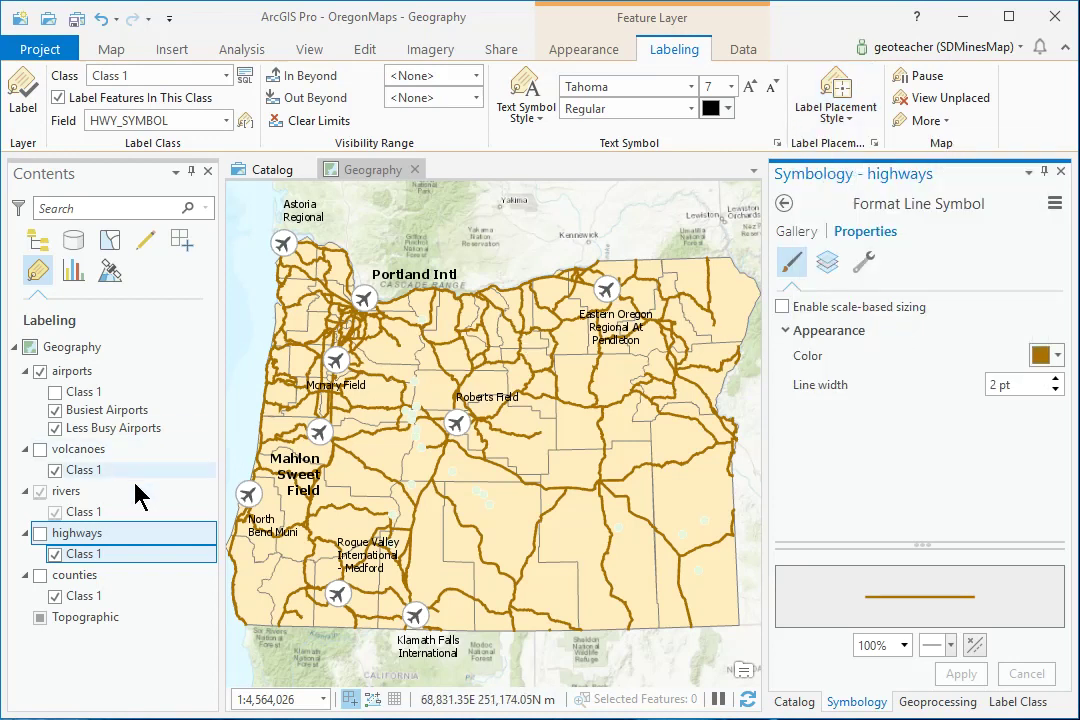
pyautogui.click(40, 534)
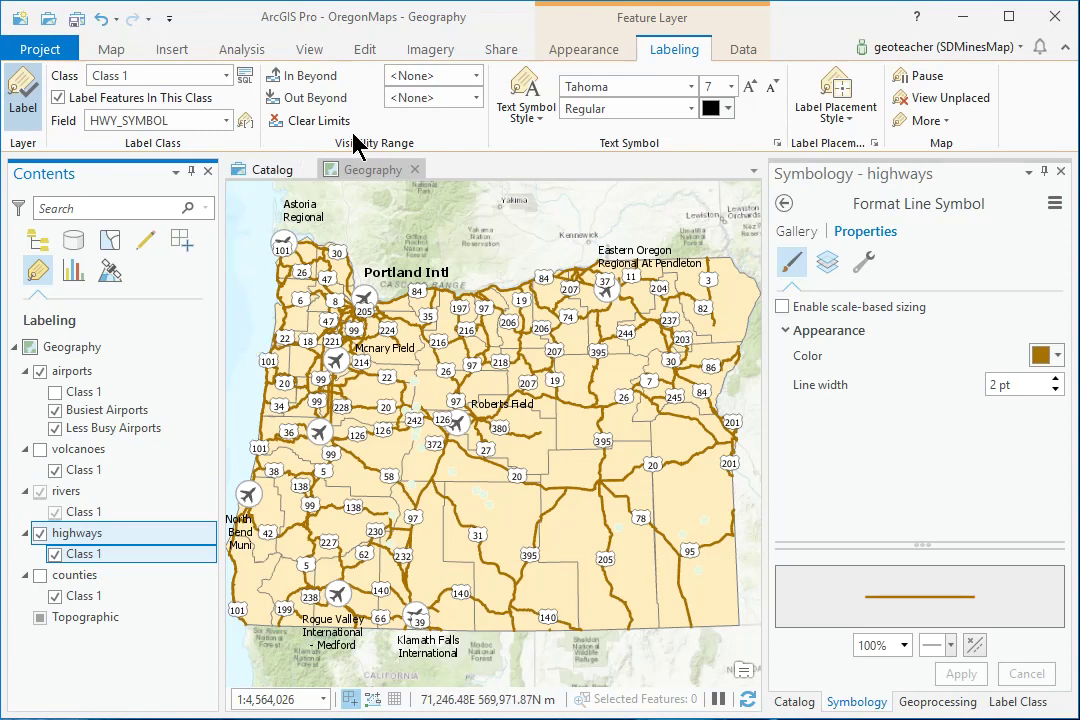
pyautogui.click(476, 97)
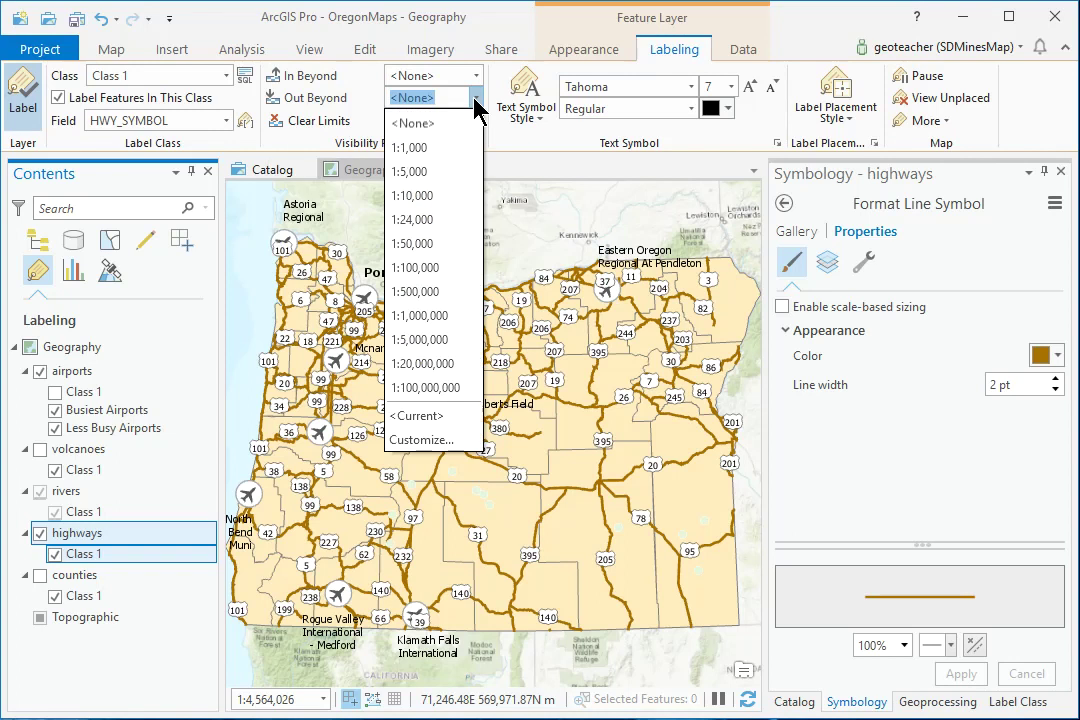
# Hide highway labels beyond 1:1,000,000 and set the map scale to 1:1,000,000
pyautogui.click(452, 318)
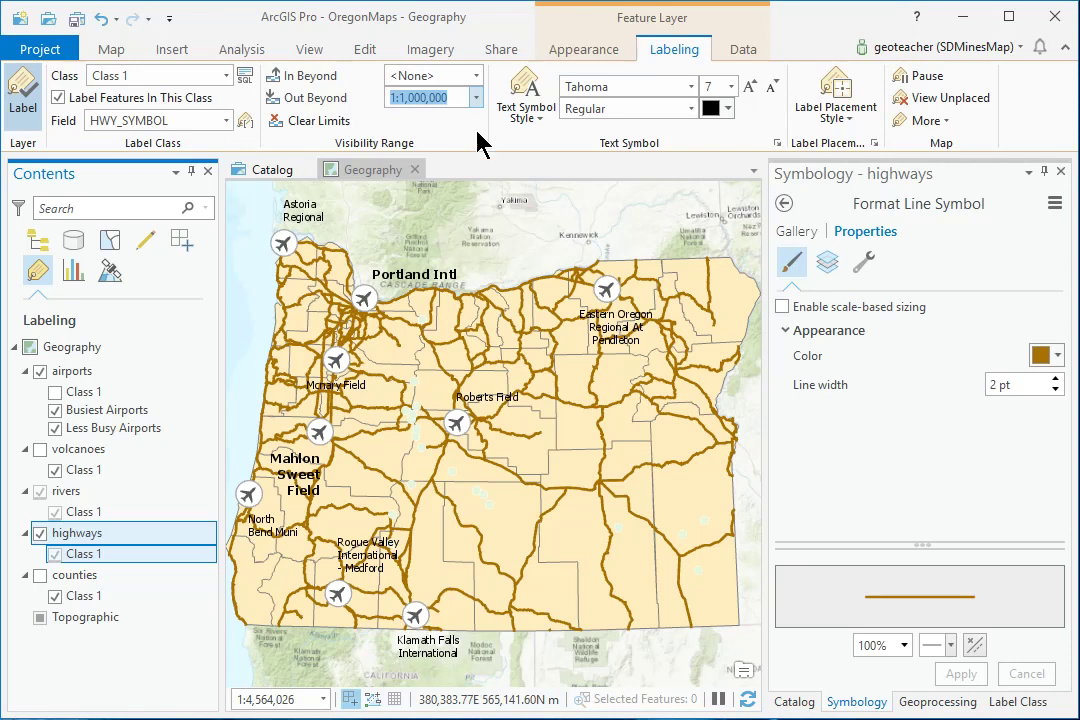
pyautogui.click(323, 700)
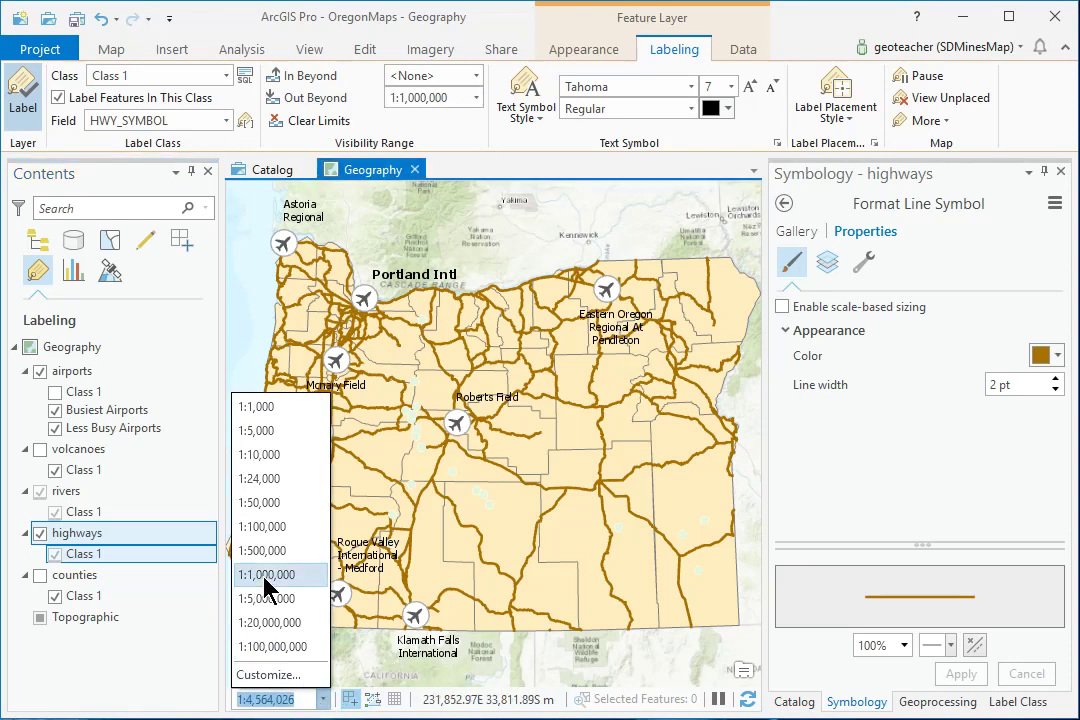
pyautogui.click(266, 578)
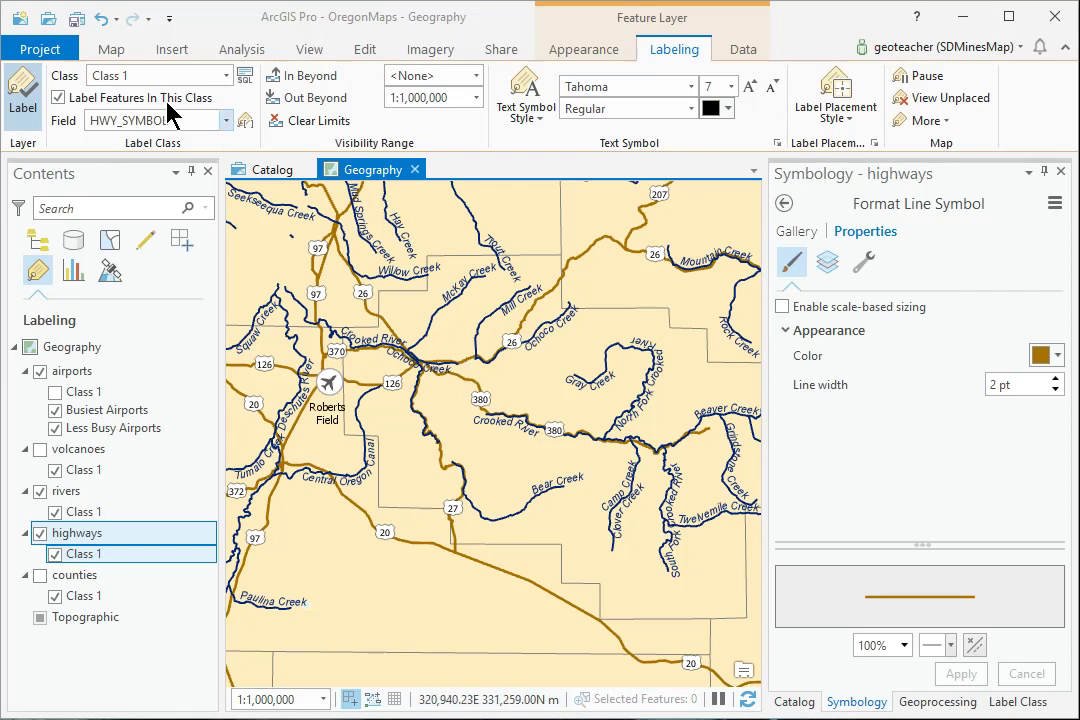
pyautogui.click(110, 52)
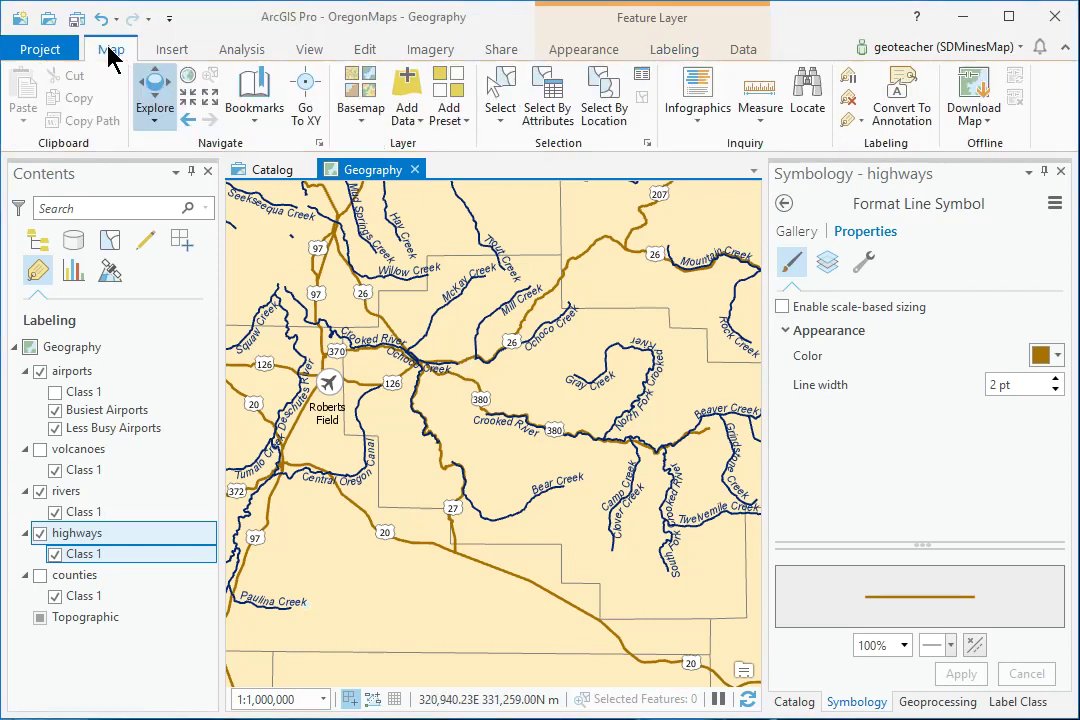
# Zoom to the full extent and turn on labels for the counties layer
pyautogui.click(188, 80)
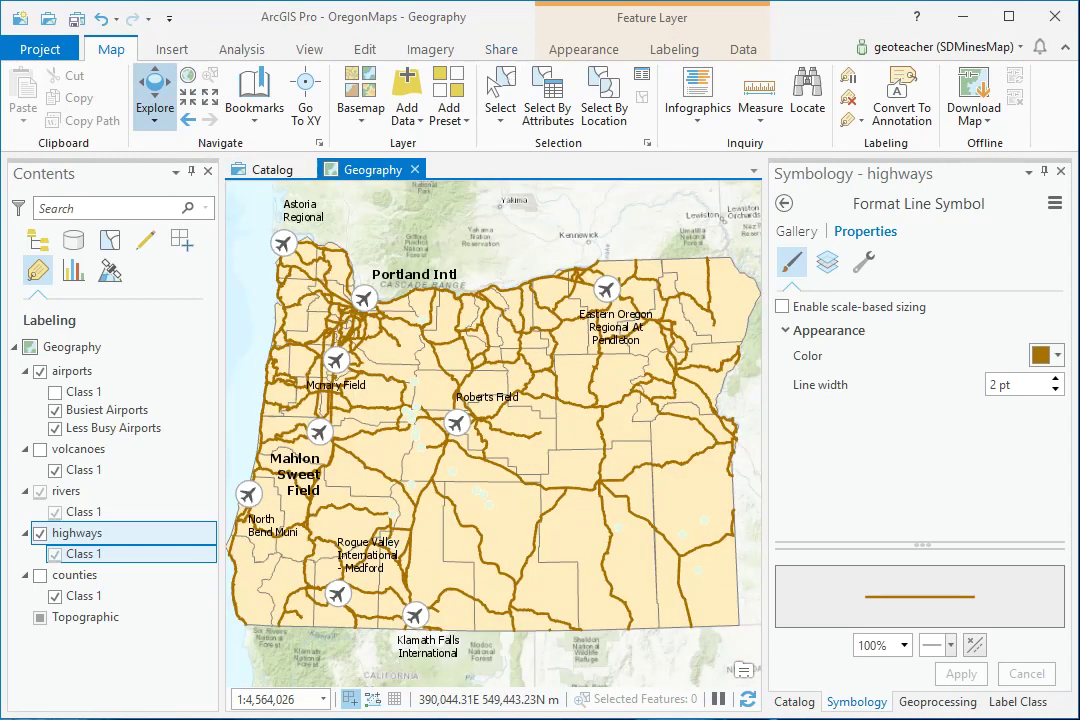
pyautogui.click(75, 575)
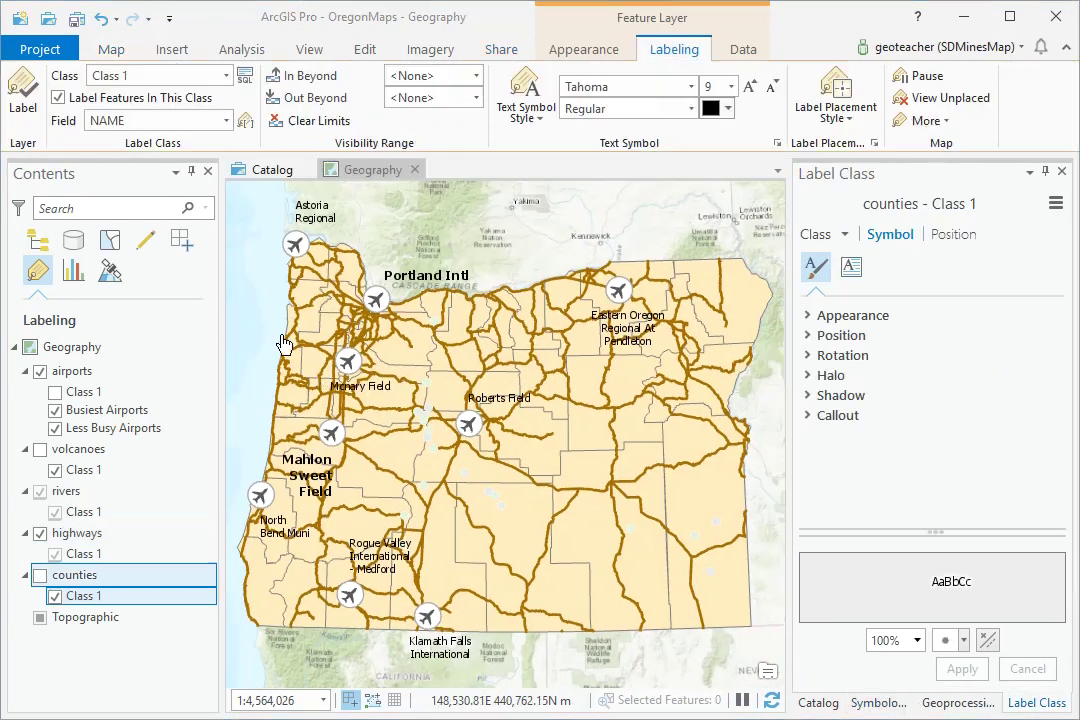
pyautogui.click(40, 577)
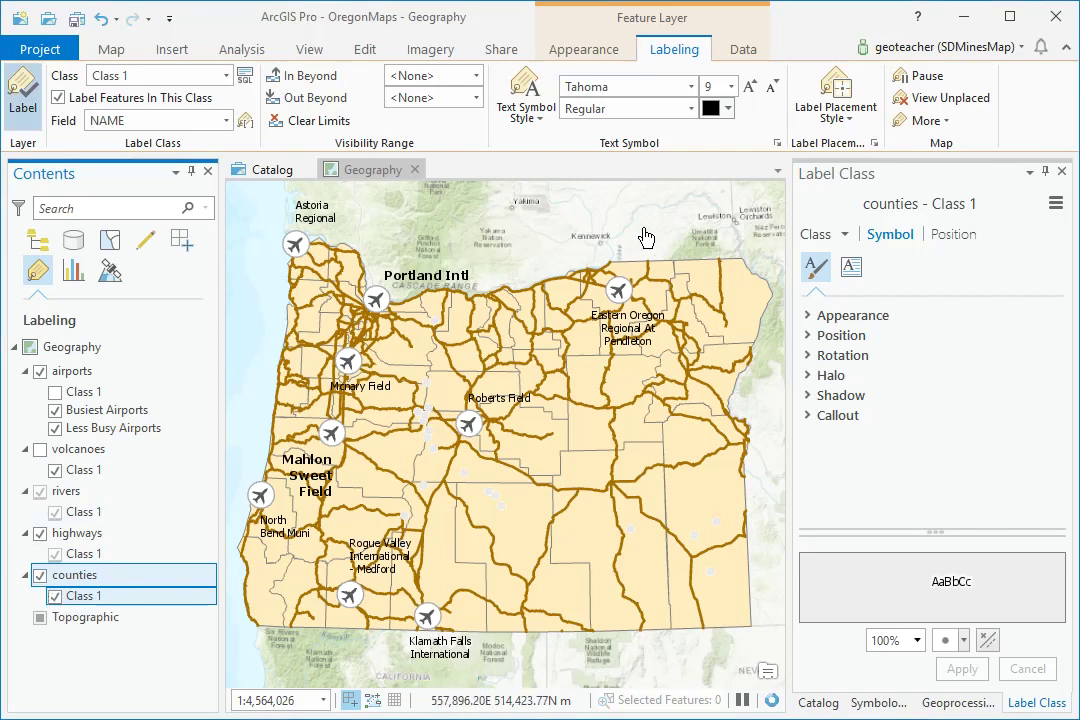
# Set the county labels to Arial, 8 pt, Bold, Gray 50%
pyautogui.click(691, 87)
pyautogui.click(700, 214)
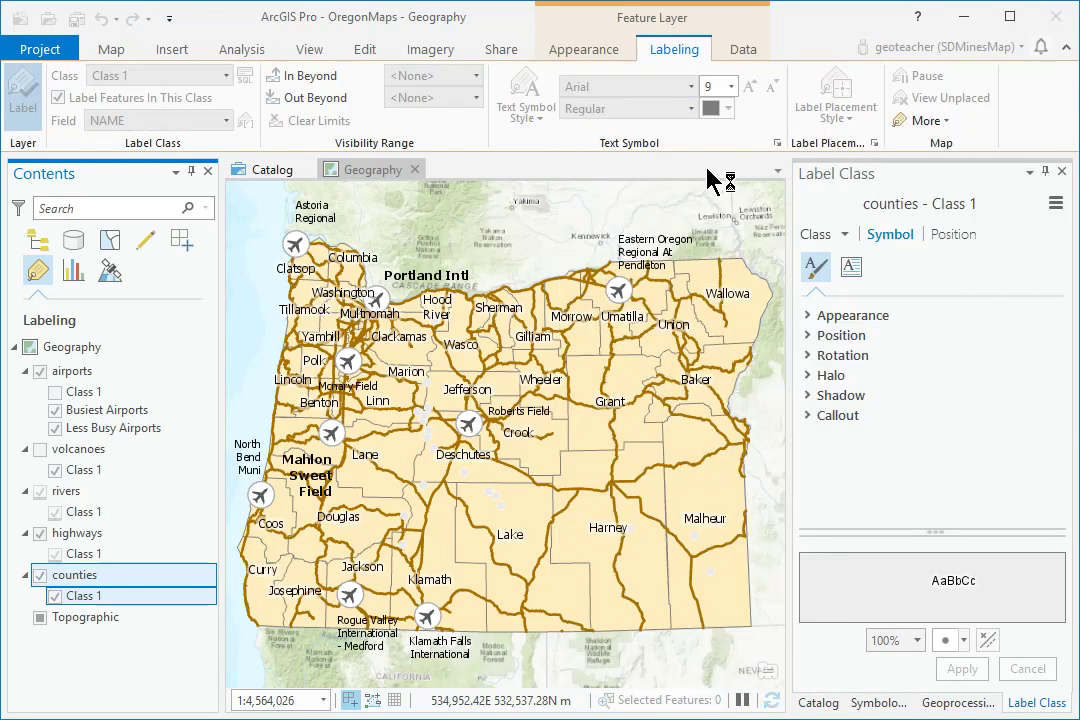
pyautogui.click(731, 87)
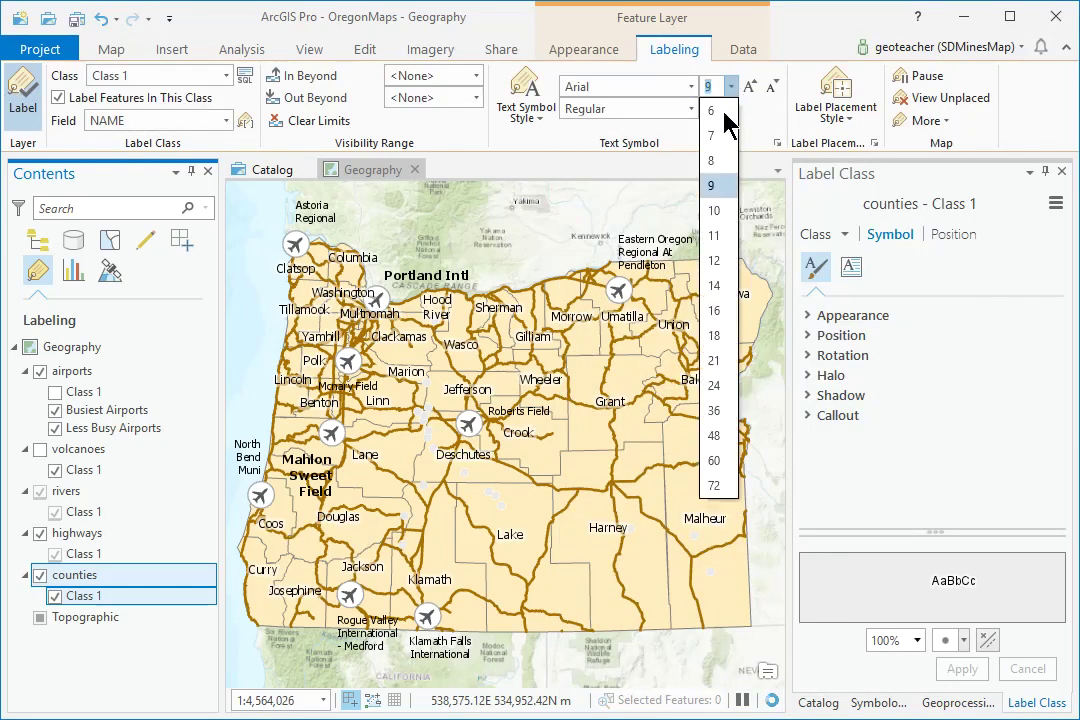
pyautogui.click(710, 162)
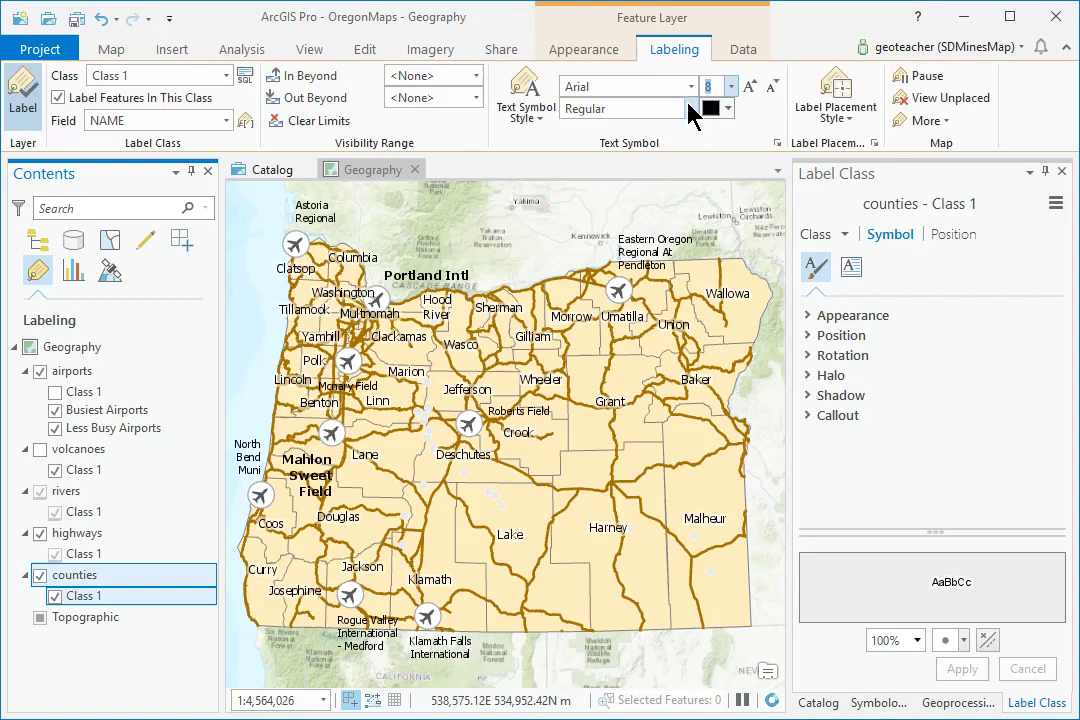
pyautogui.click(691, 108)
pyautogui.click(588, 208)
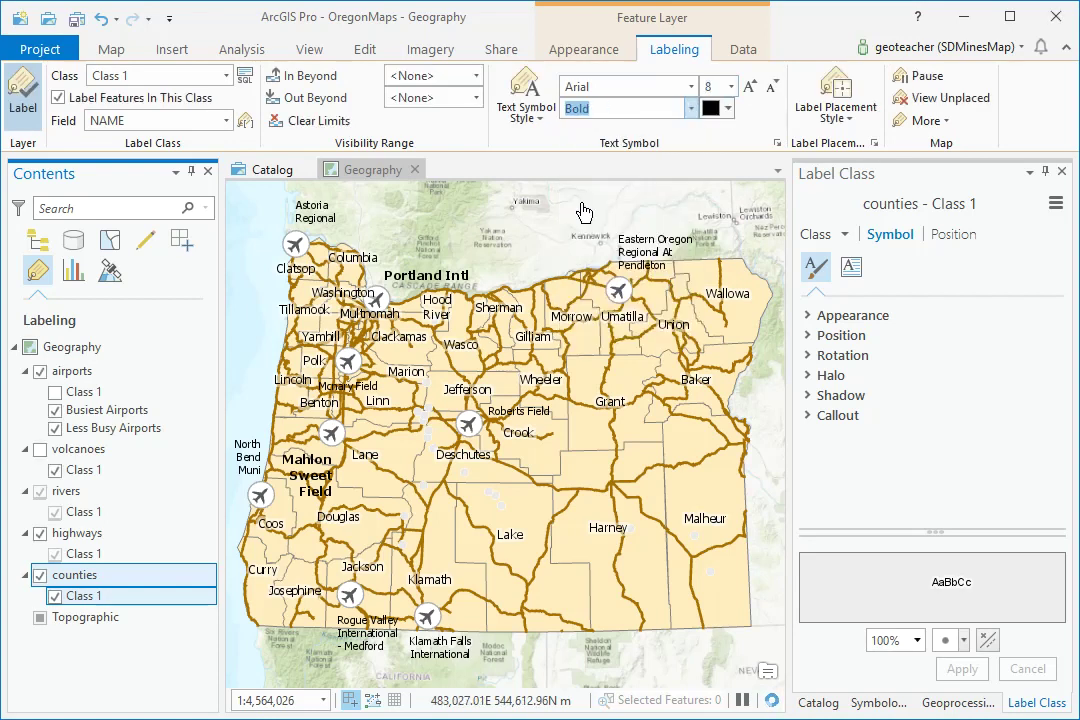
pyautogui.click(729, 110)
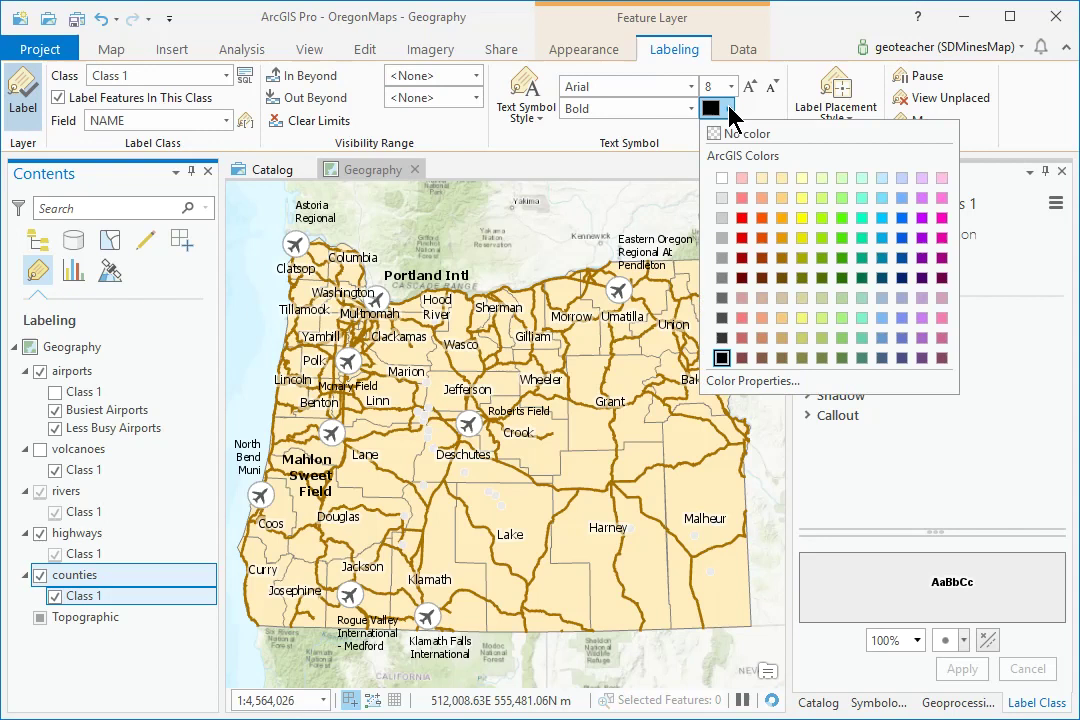
pyautogui.click(722, 280)
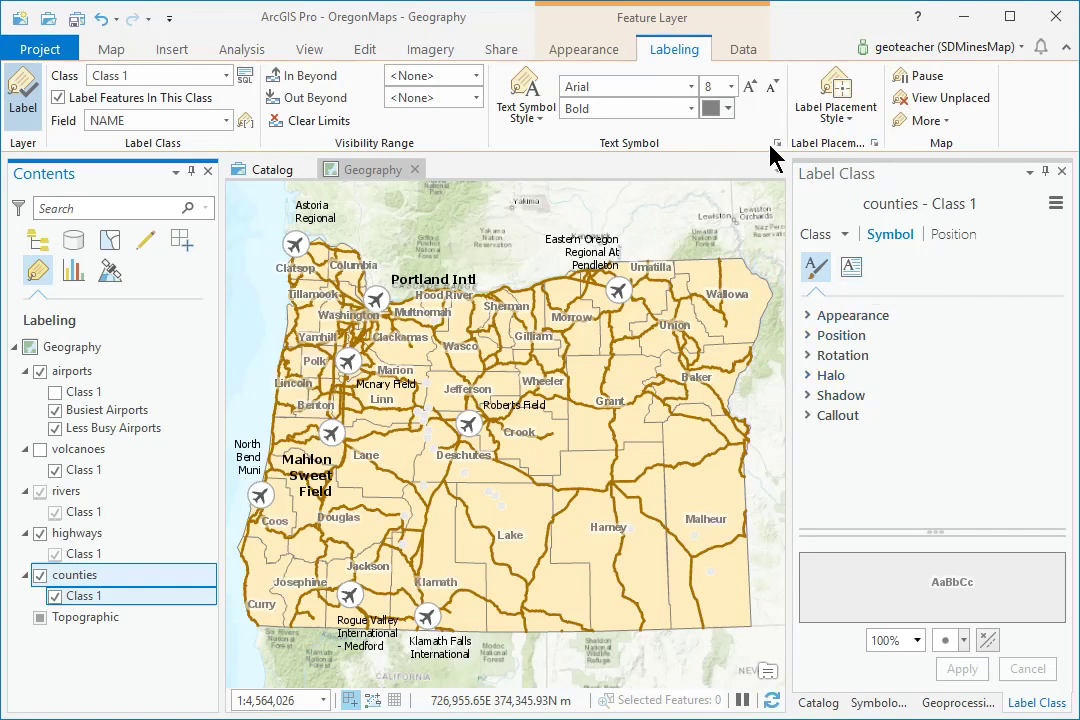
# Add a halo symbol to the county labels and apply the changes
pyautogui.click(807, 376)
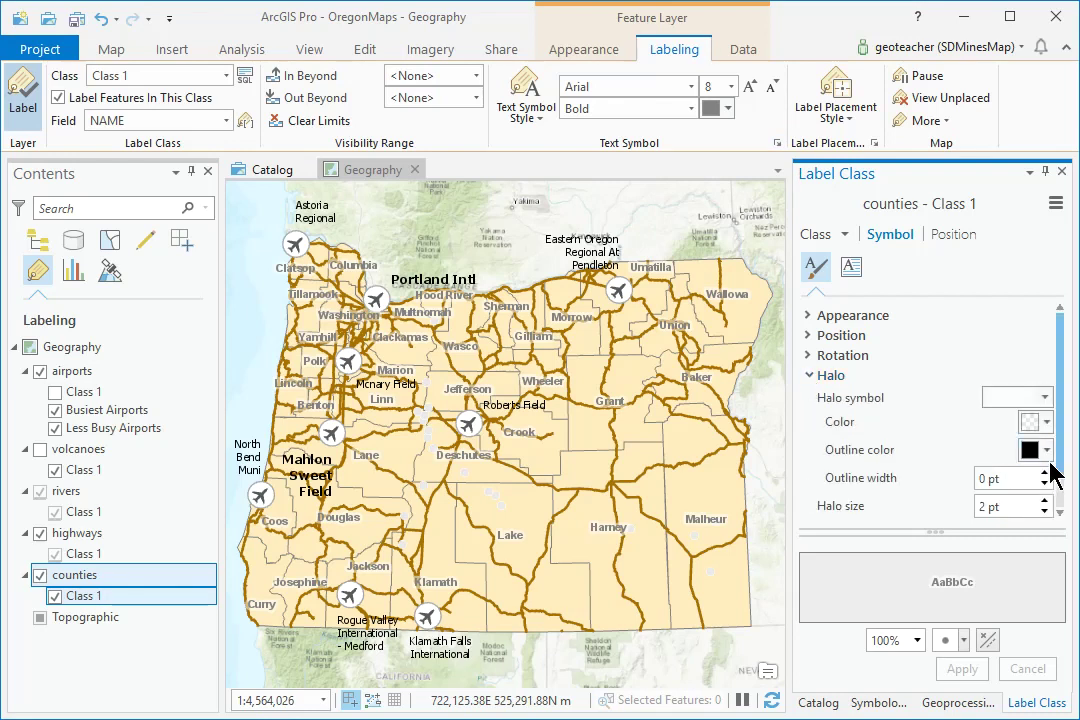
pyautogui.click(1047, 398)
pyautogui.click(1015, 533)
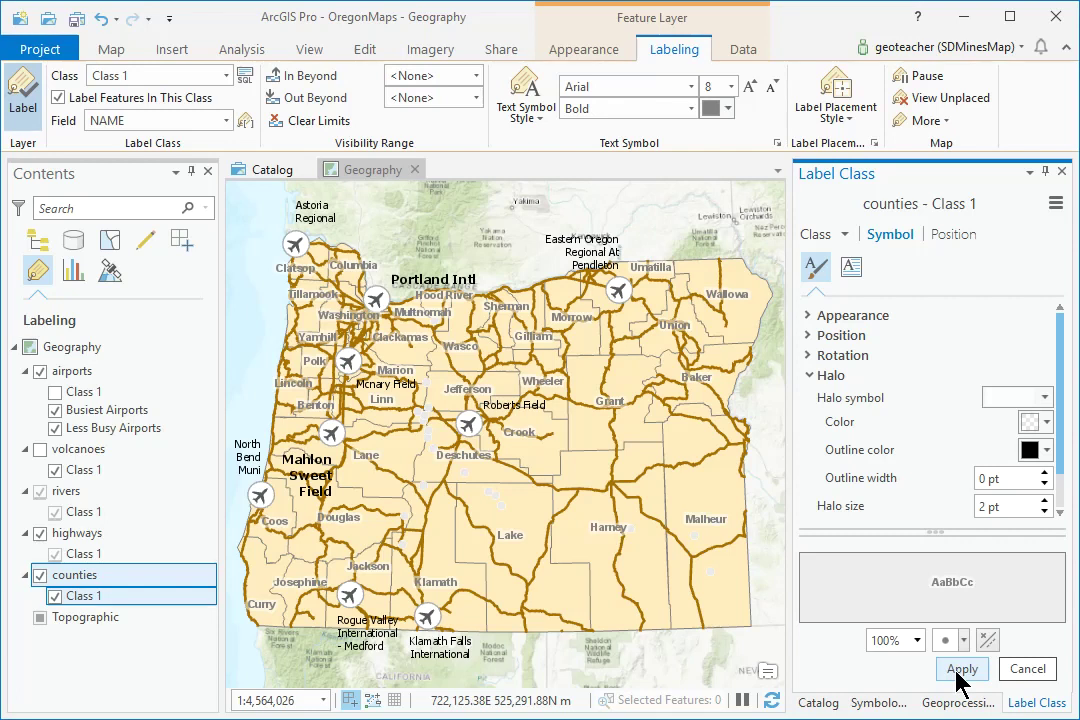
pyautogui.click(960, 670)
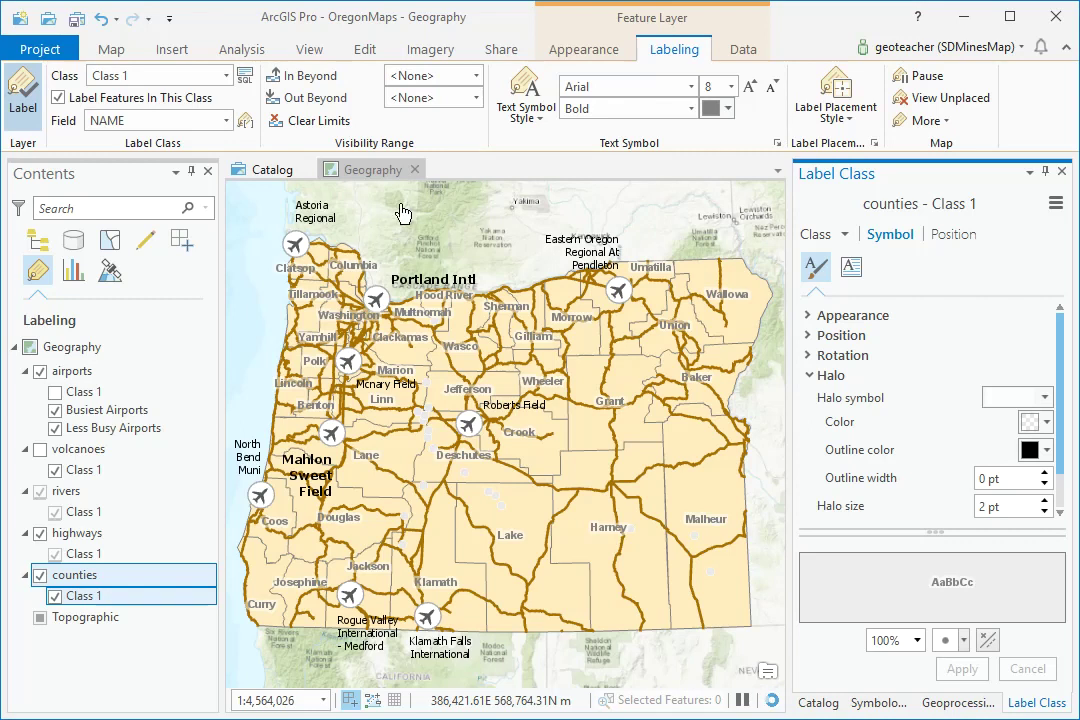
pyautogui.click(37, 242)
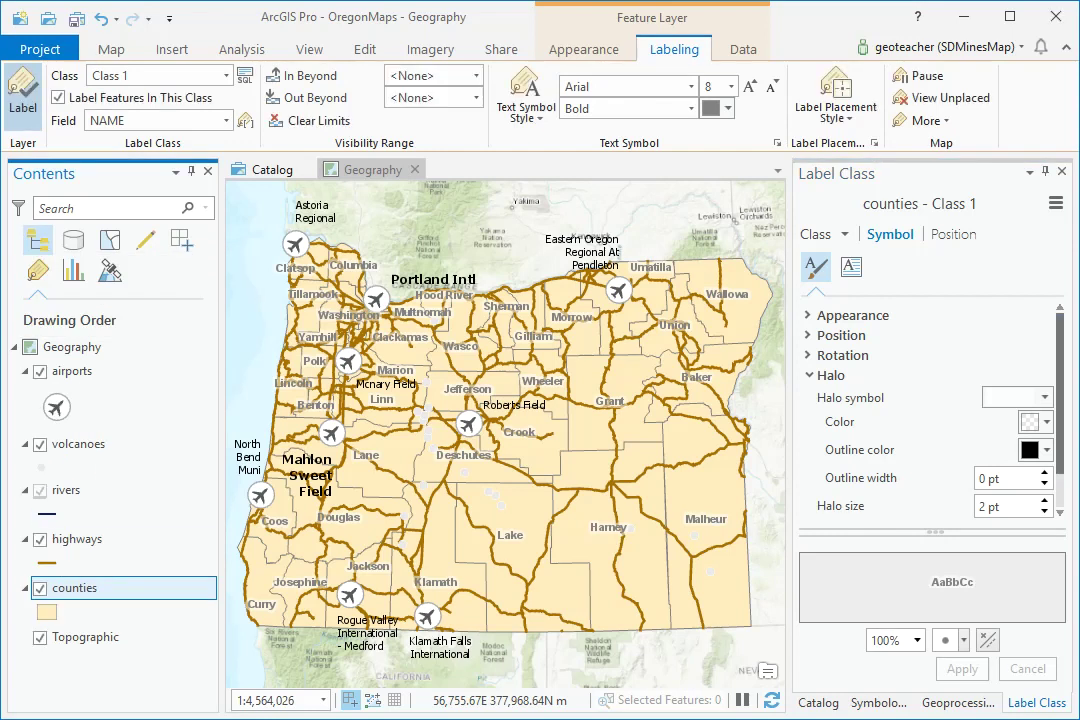
# Open the volcanoes attribute table, scroll across to review ELEVATION, then close it
pyautogui.rightClick(69, 452)
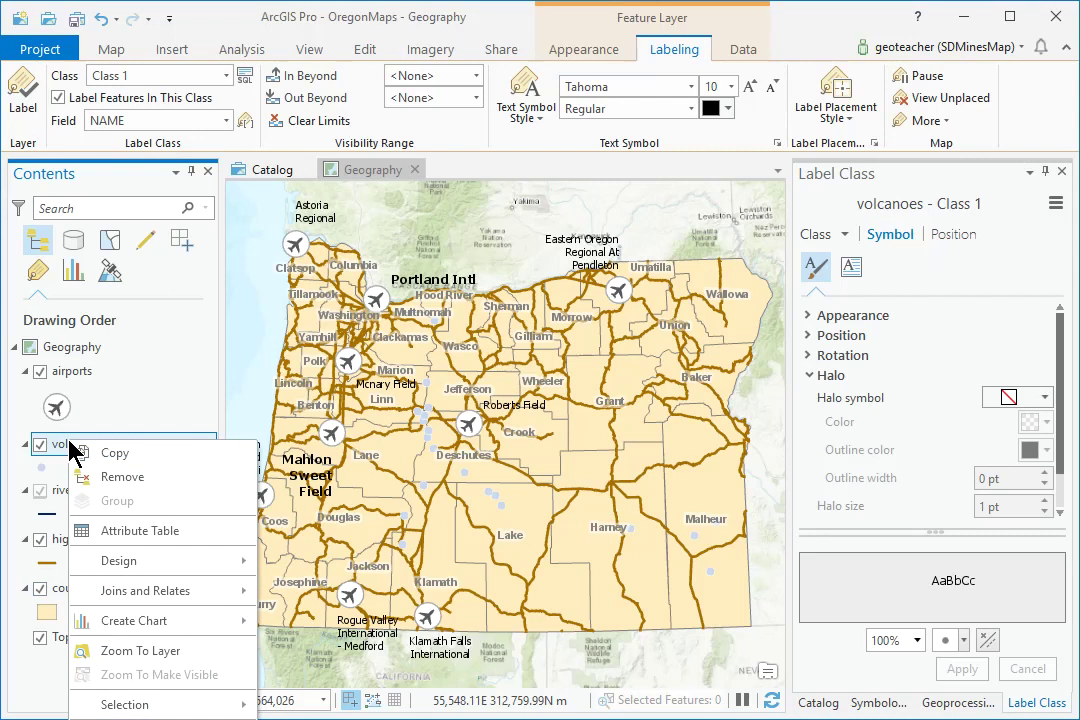
pyautogui.click(120, 532)
pyautogui.moveTo(364, 680); pyautogui.dragTo(446, 688)
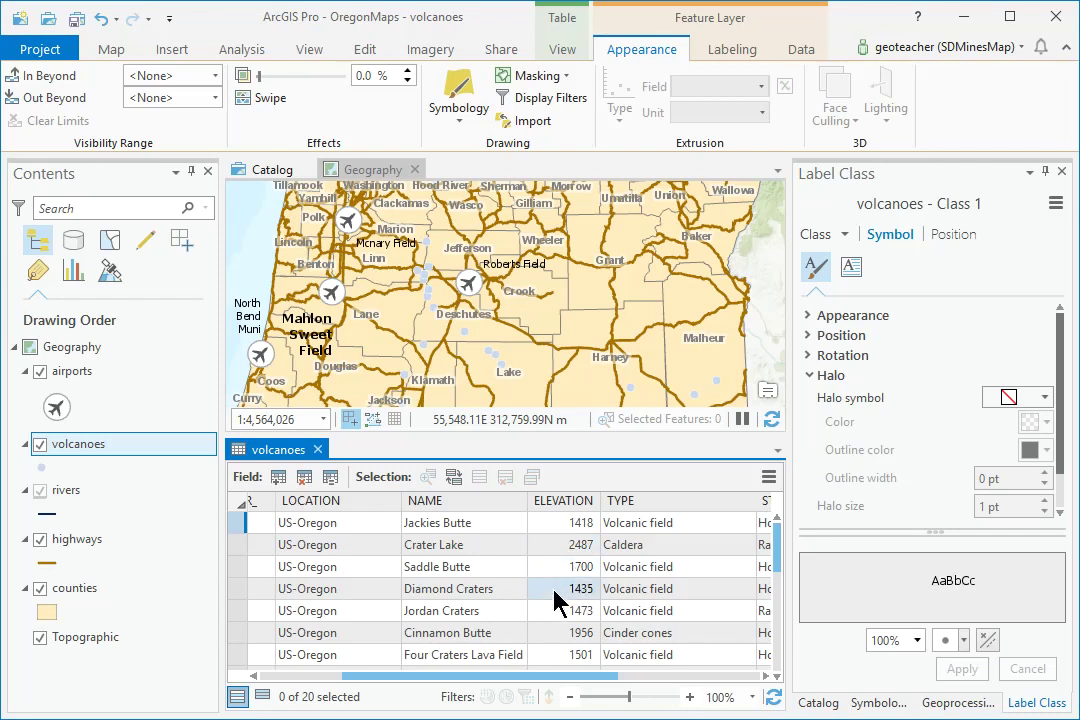
pyautogui.click(318, 449)
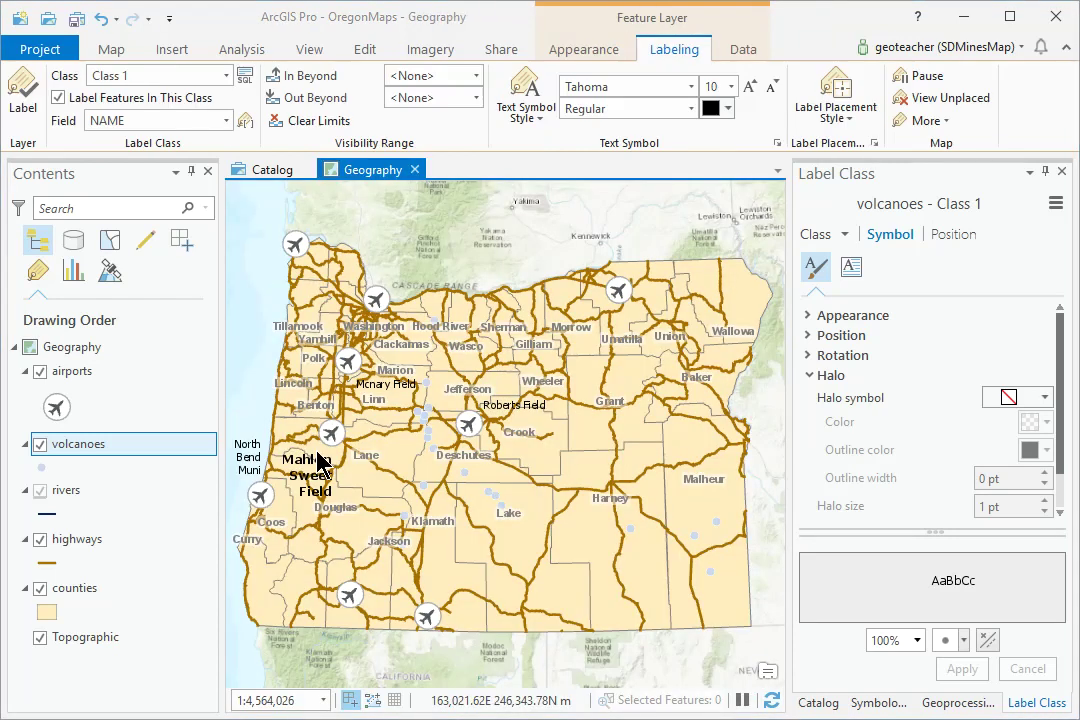
pyautogui.click(133, 457)
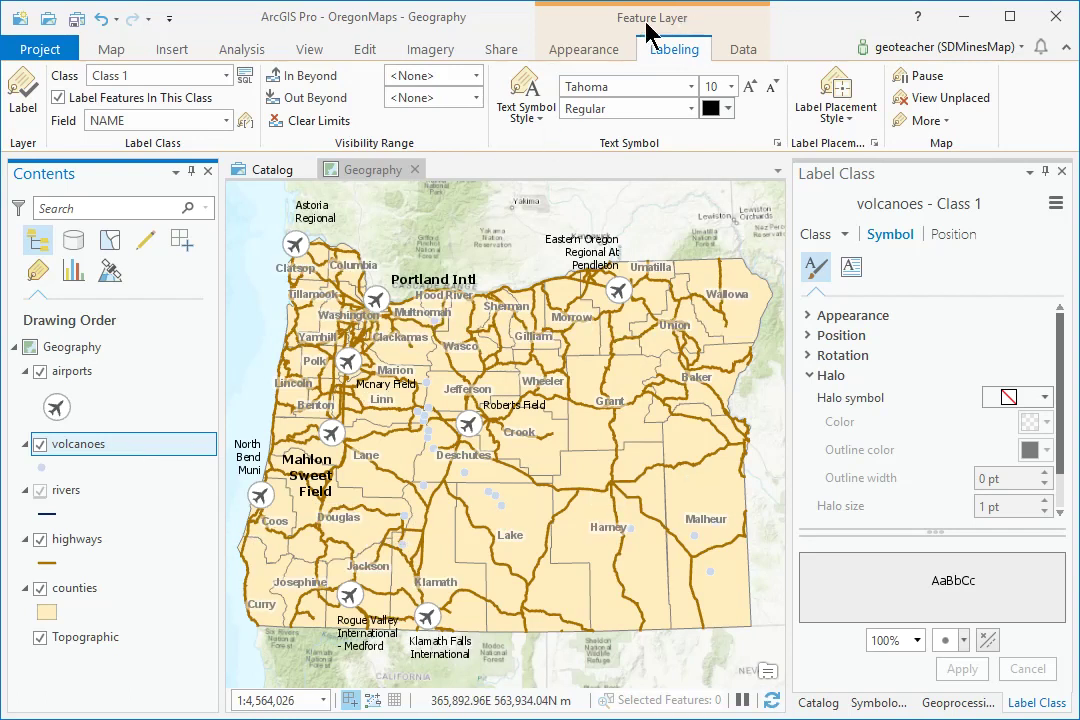
# Symbolize the volcanoes layer with Graduated Colors based on the ELEVATION field
pyautogui.click(586, 58)
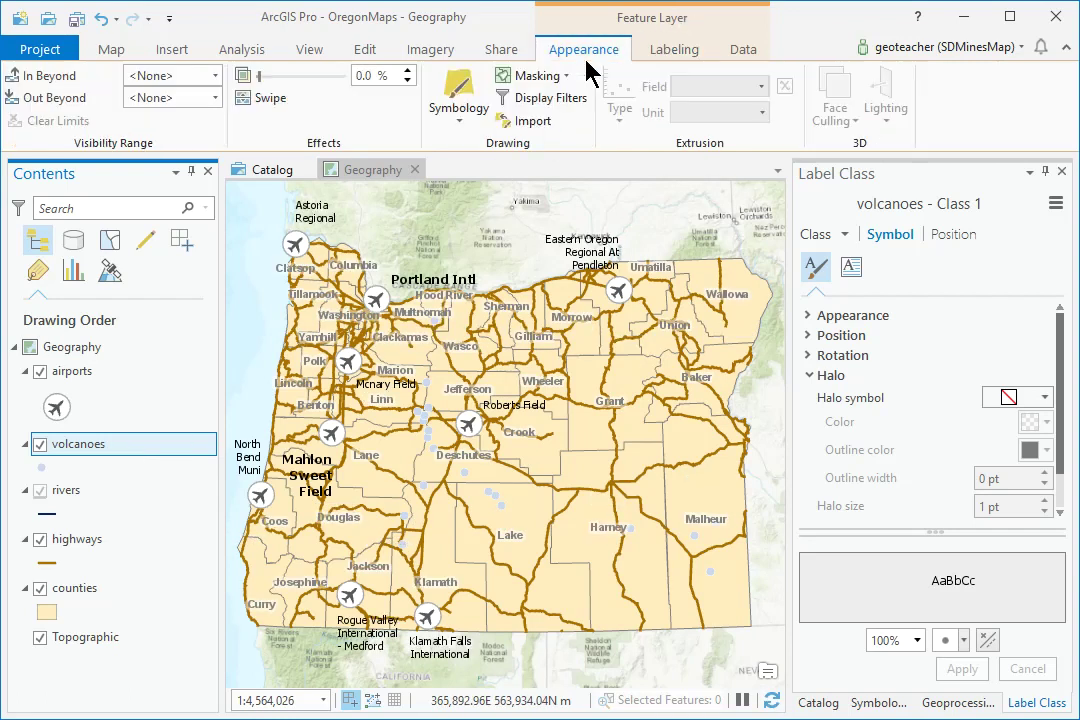
pyautogui.click(459, 97)
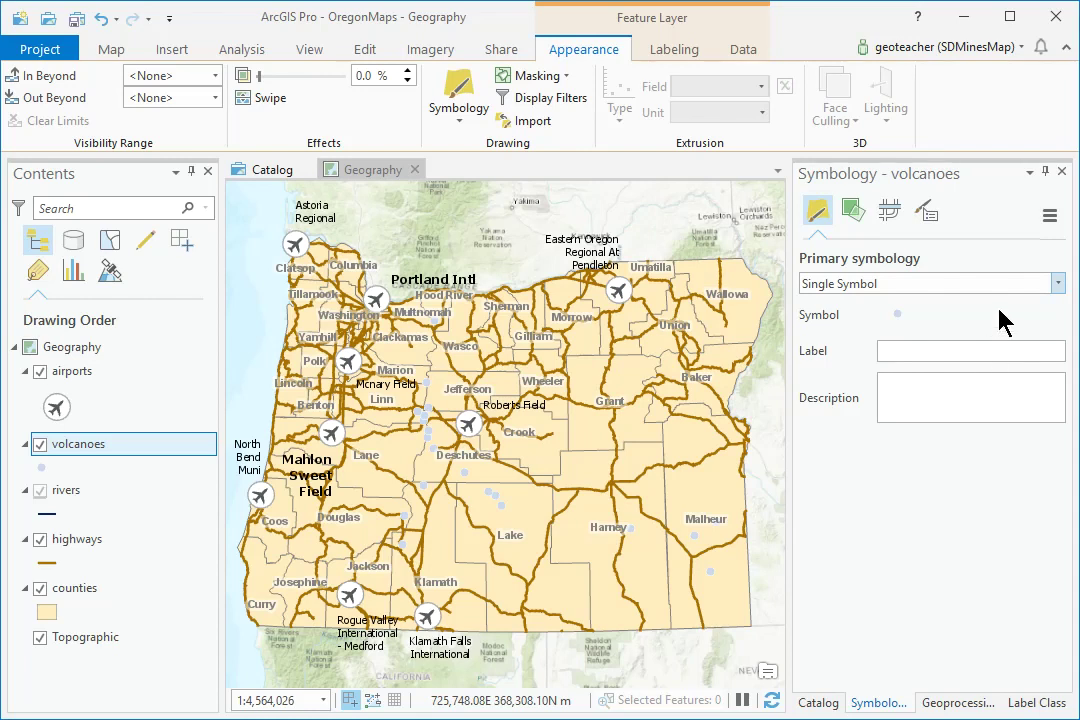
pyautogui.click(1058, 285)
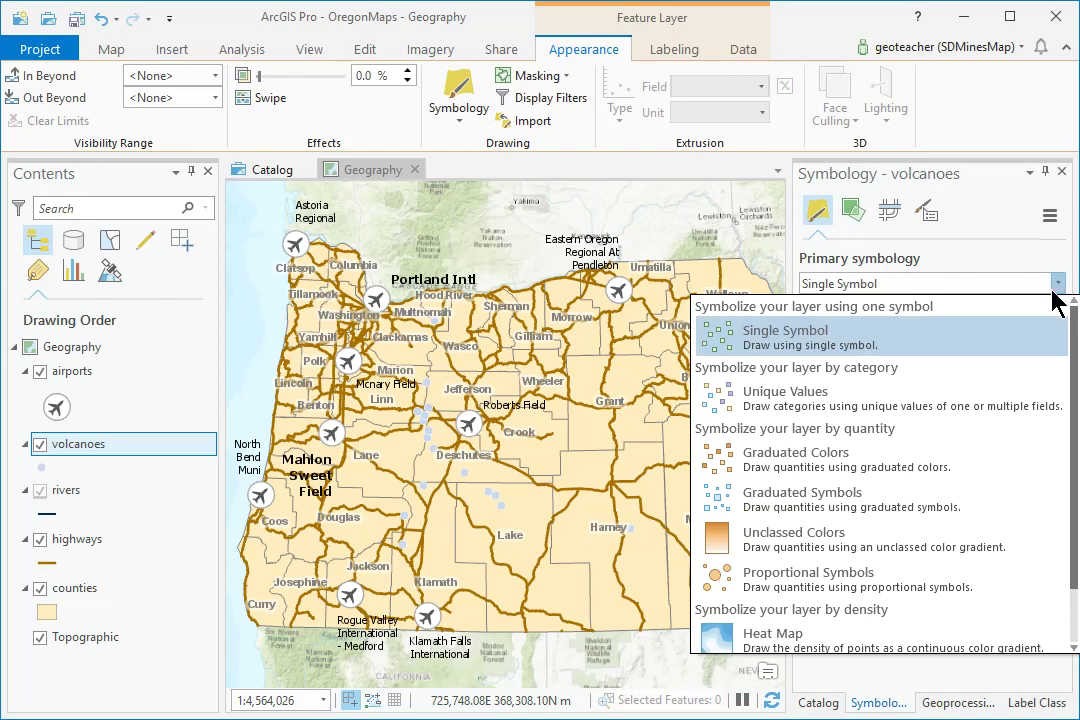
pyautogui.click(933, 472)
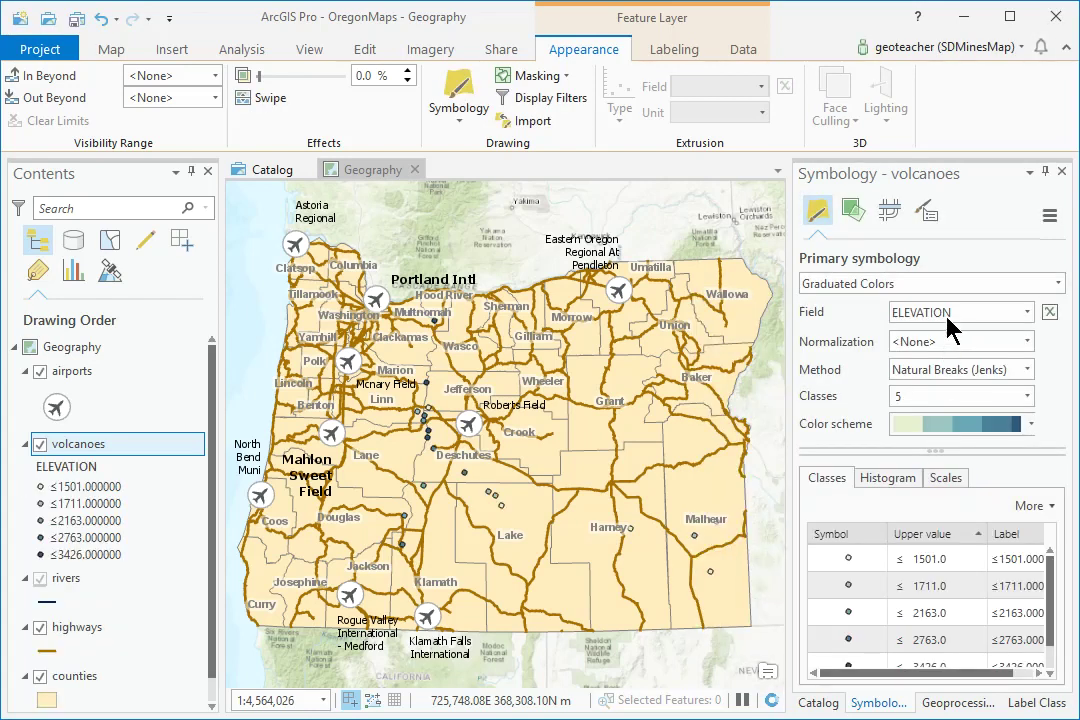
pyautogui.click(927, 590)
# Apply the Yellow-Orange-Red color ramp and begin formatting all class symbols together
pyautogui.click(1030, 424)
pyautogui.moveTo(1031, 513); pyautogui.dragTo(1044, 665)
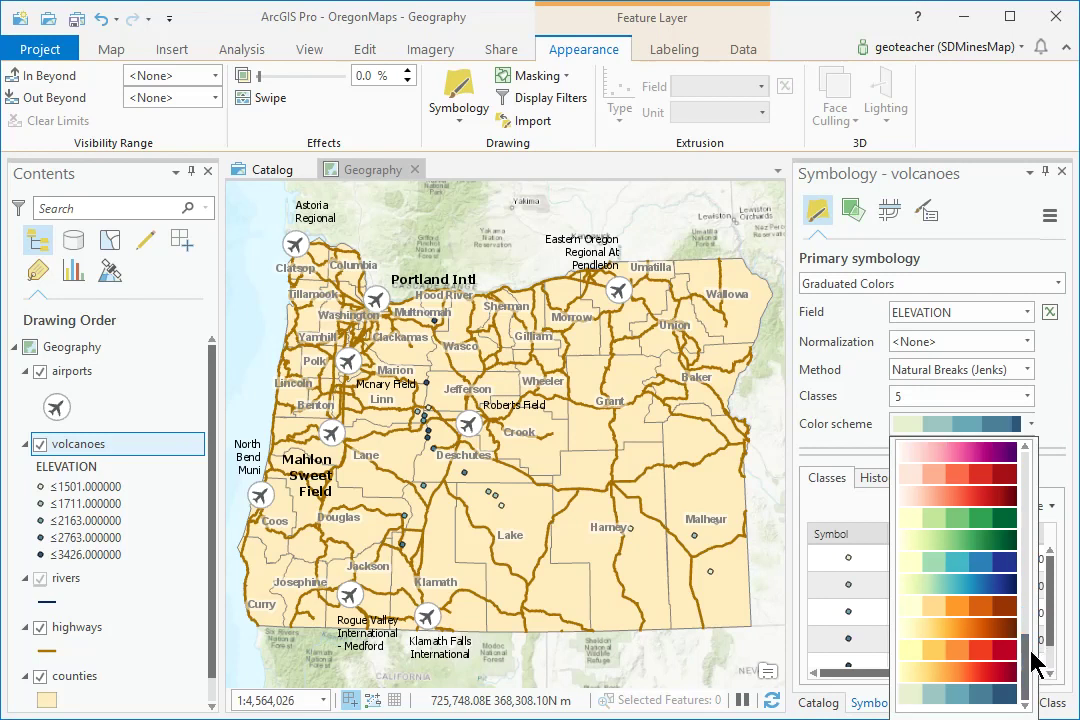
pyautogui.click(980, 660)
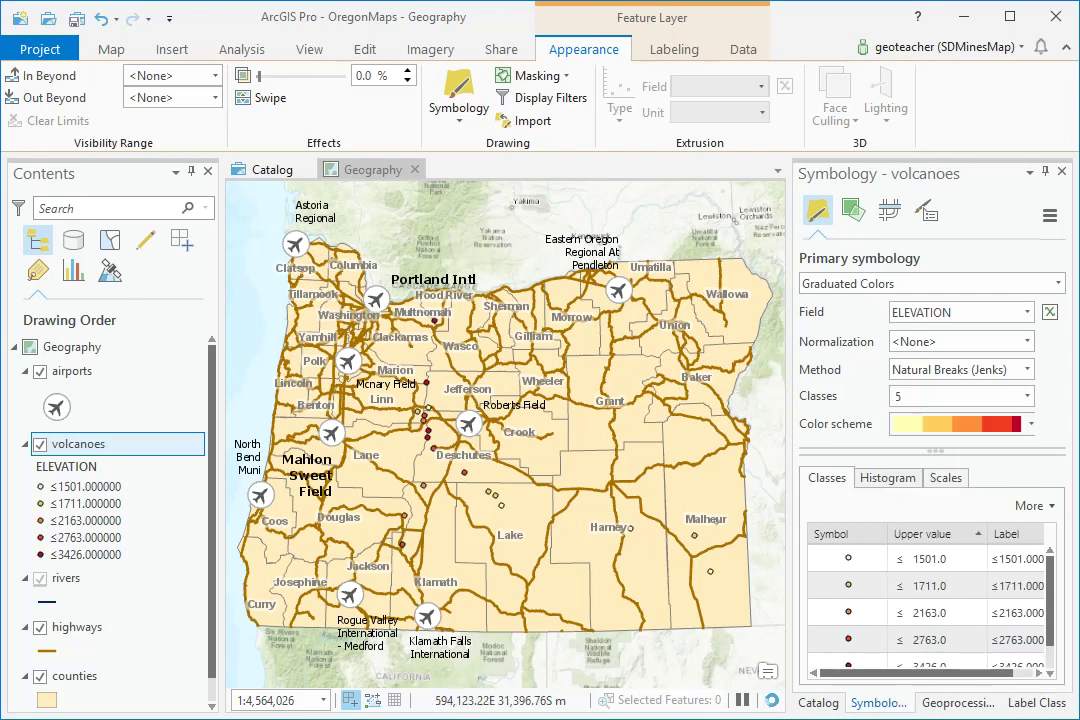
pyautogui.click(1052, 507)
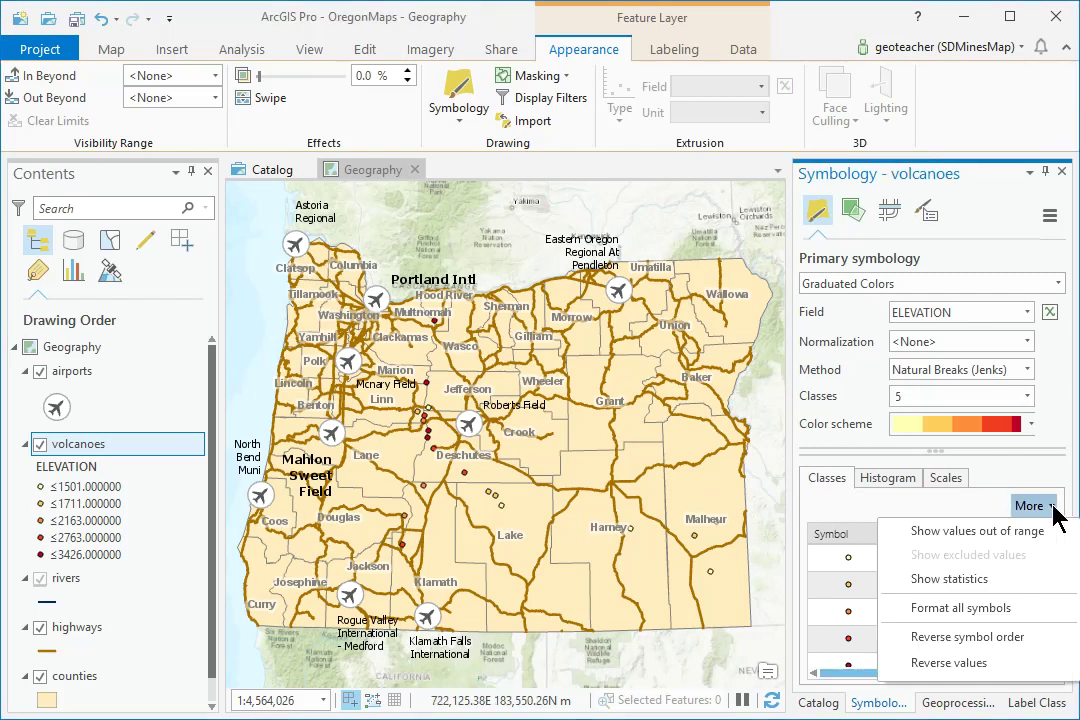
pyautogui.click(995, 610)
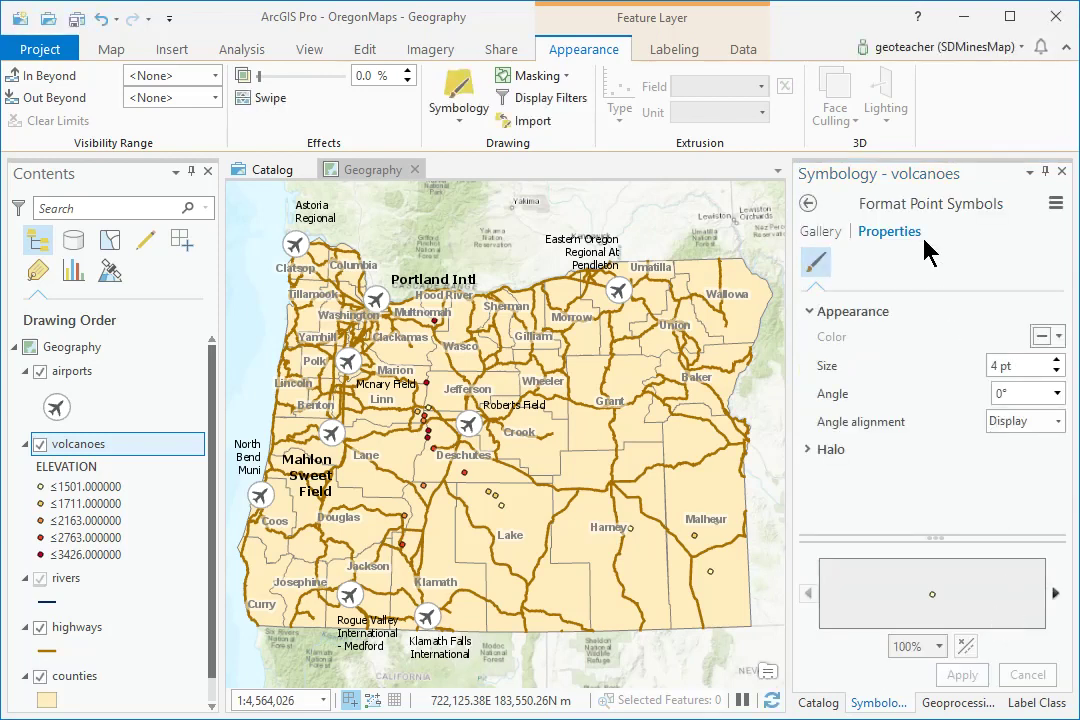
# Make every volcano symbol a Triangle 1 at 12 pt size
pyautogui.click(826, 238)
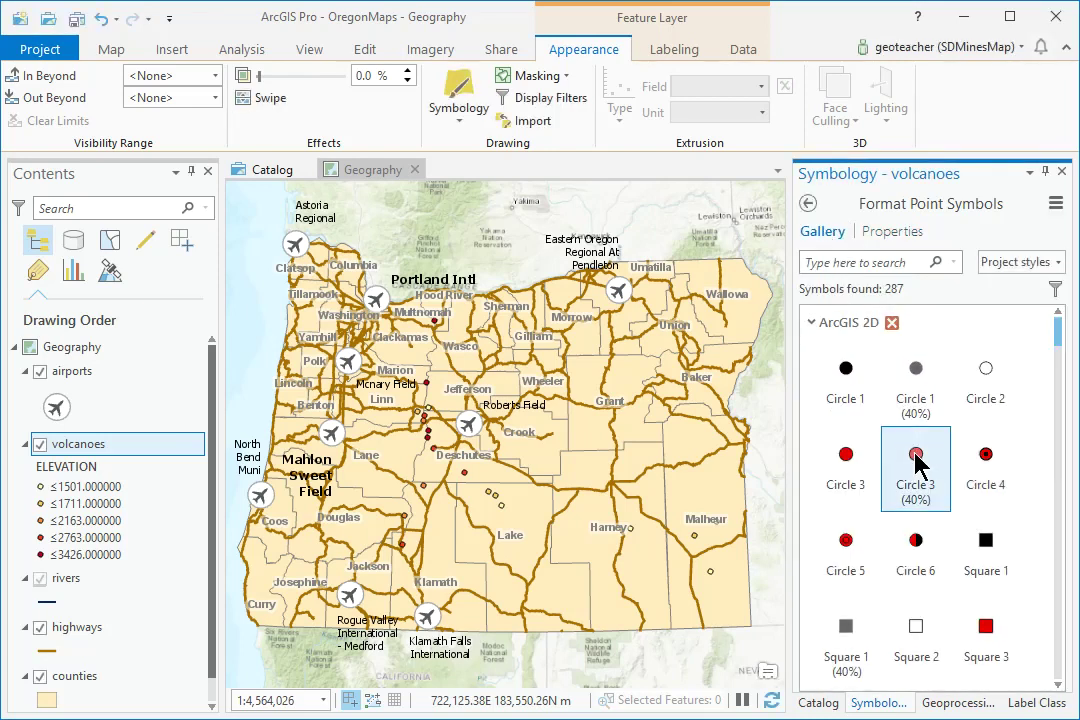
pyautogui.scroll(-3, 916, 455)
pyautogui.scroll(-1, 915, 480)
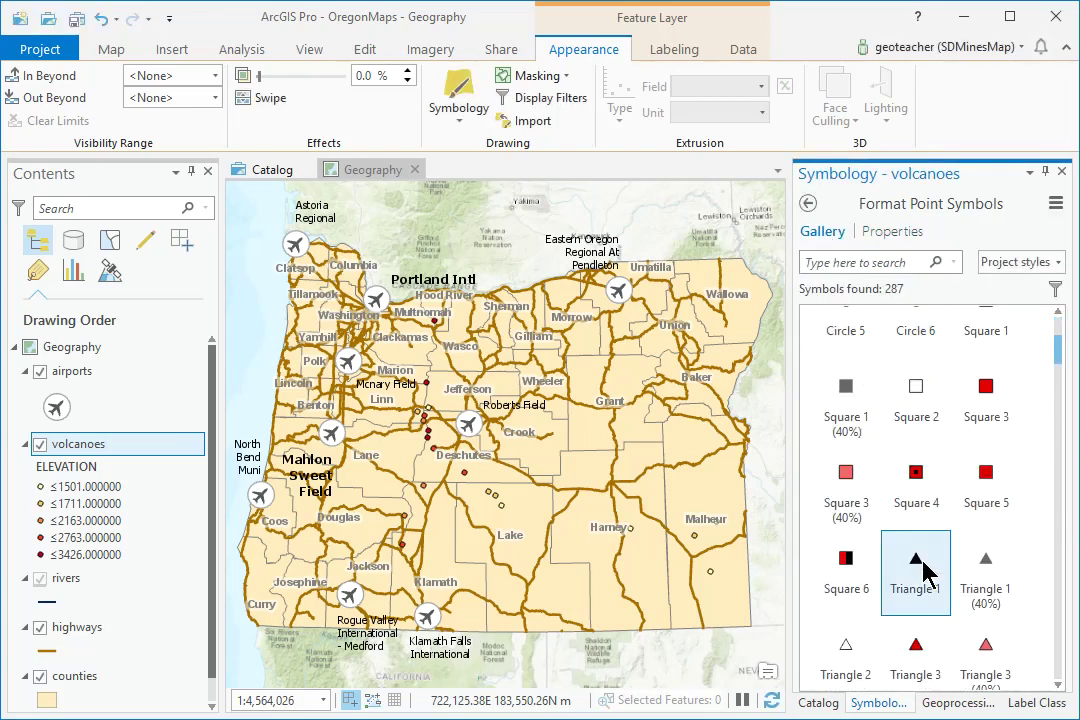
pyautogui.click(923, 562)
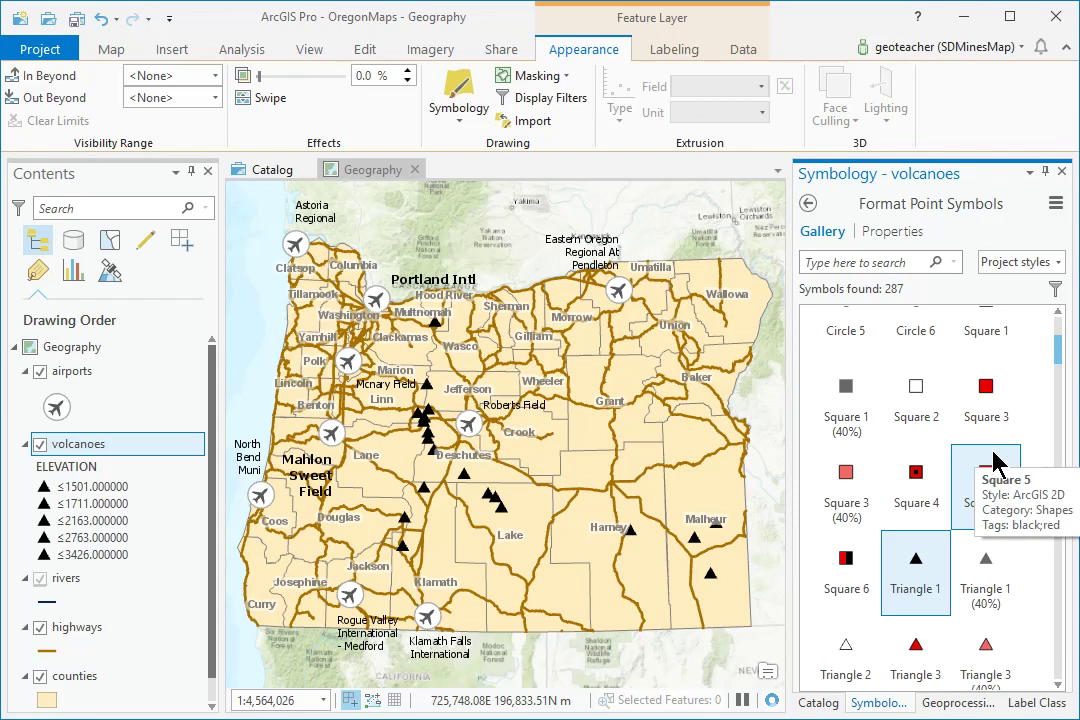
pyautogui.click(900, 238)
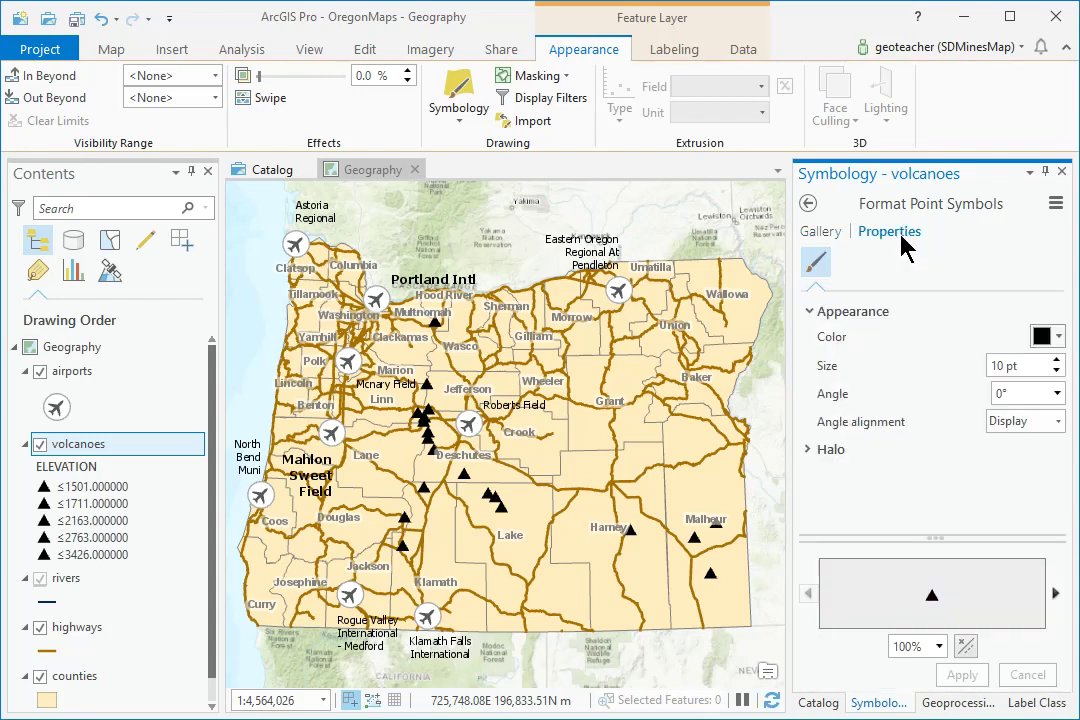
pyautogui.click(1057, 361)
pyautogui.click(1057, 361)
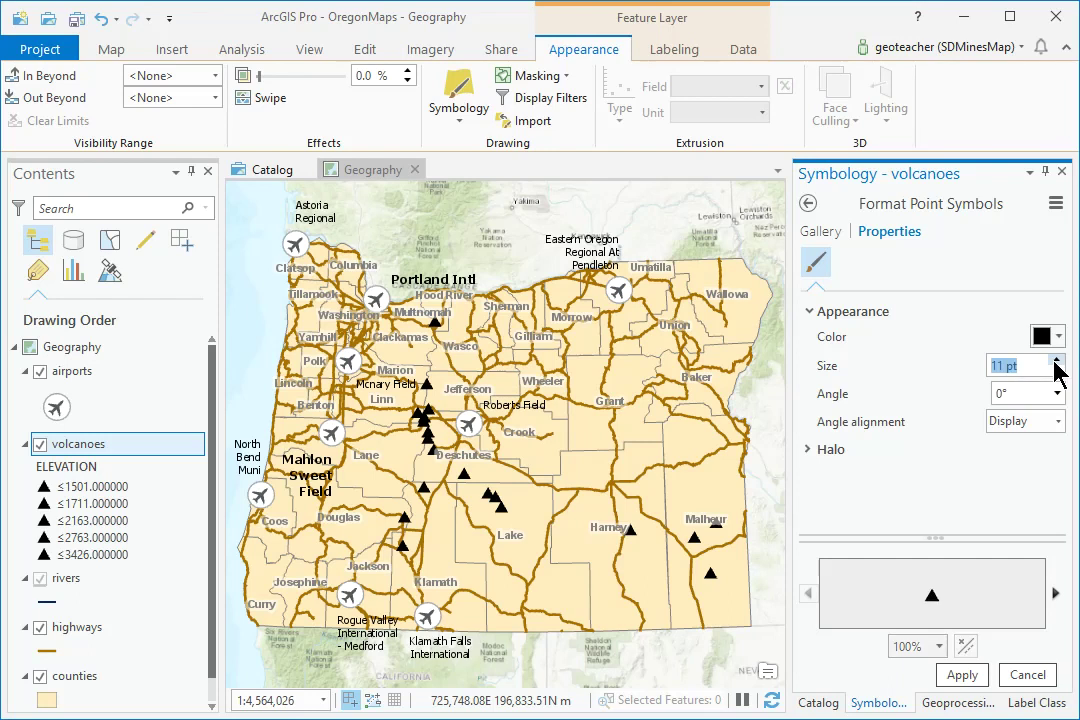
pyautogui.click(972, 678)
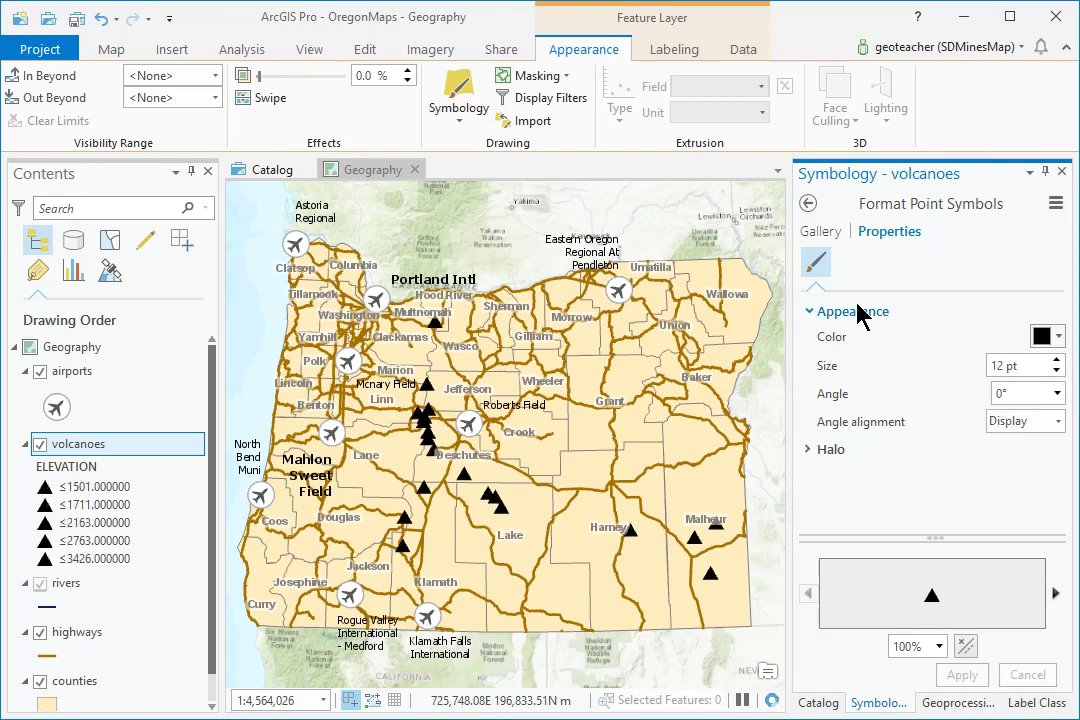
# Shade the five elevation classes with a pale-yellow-to-dark-red color scheme
pyautogui.click(807, 204)
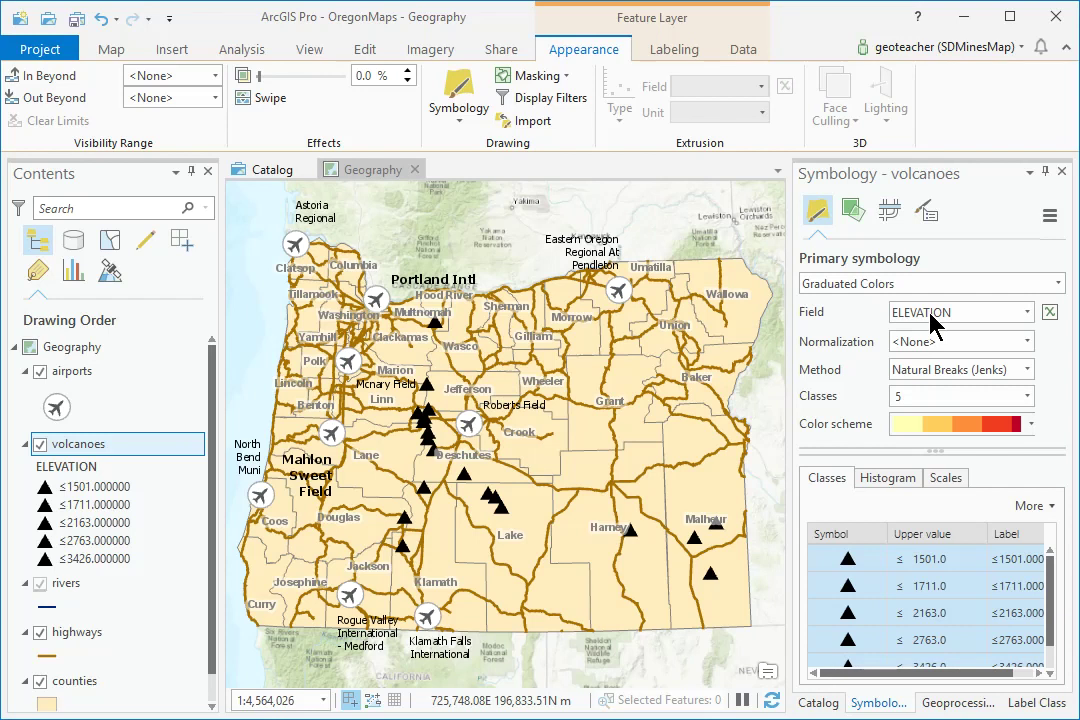
pyautogui.click(1030, 424)
pyautogui.moveTo(1029, 455); pyautogui.dragTo(1037, 688)
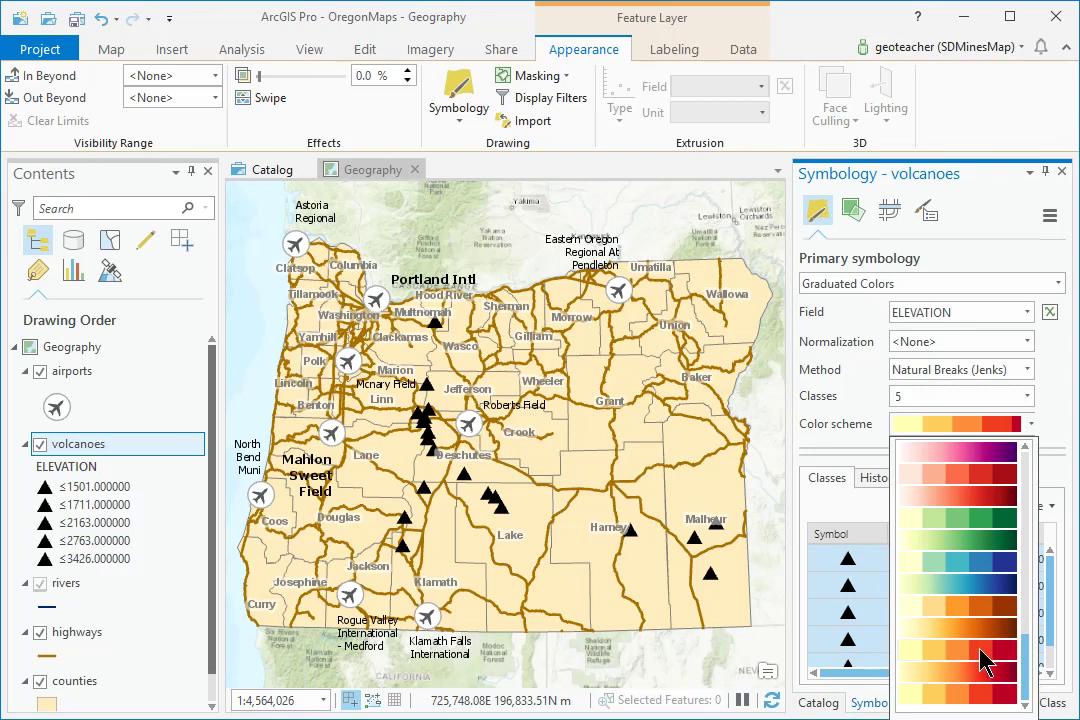
pyautogui.click(918, 655)
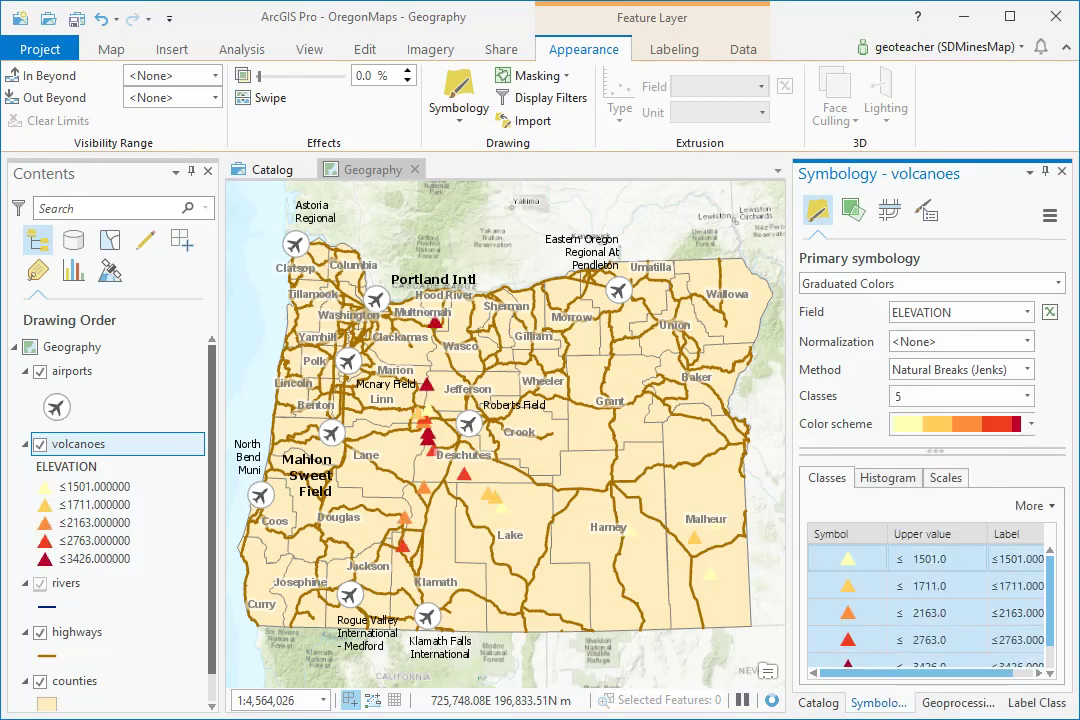
# Hide the airports and highways layers and turn off the county name labels
pyautogui.click(75, 681)
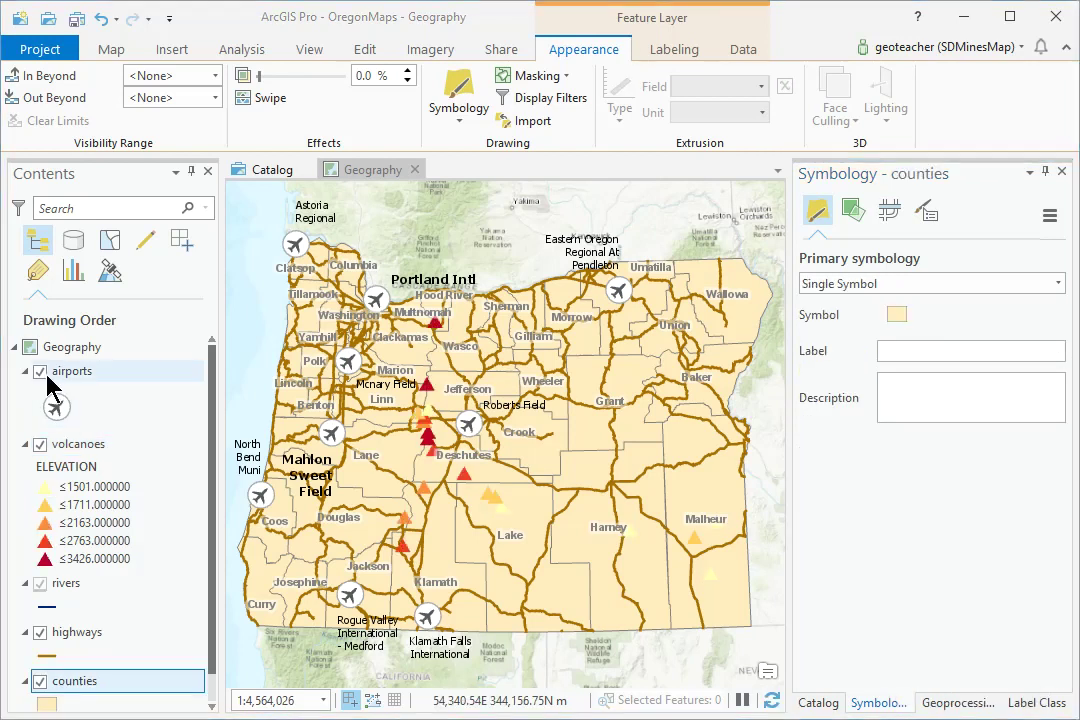
pyautogui.click(40, 373)
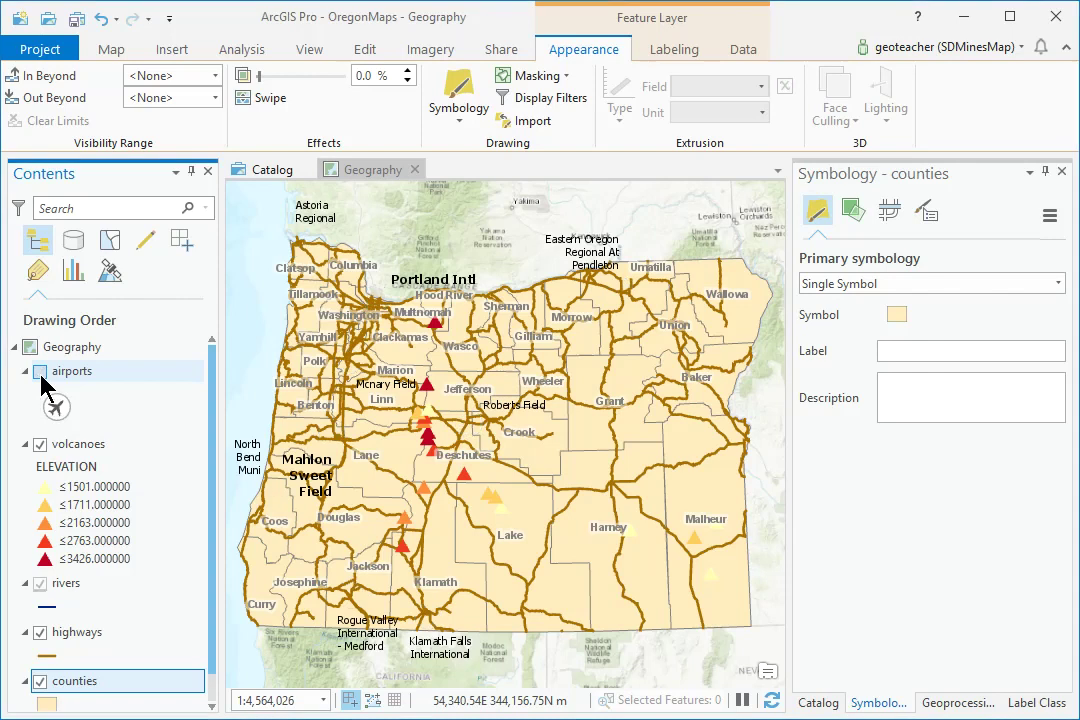
pyautogui.click(42, 634)
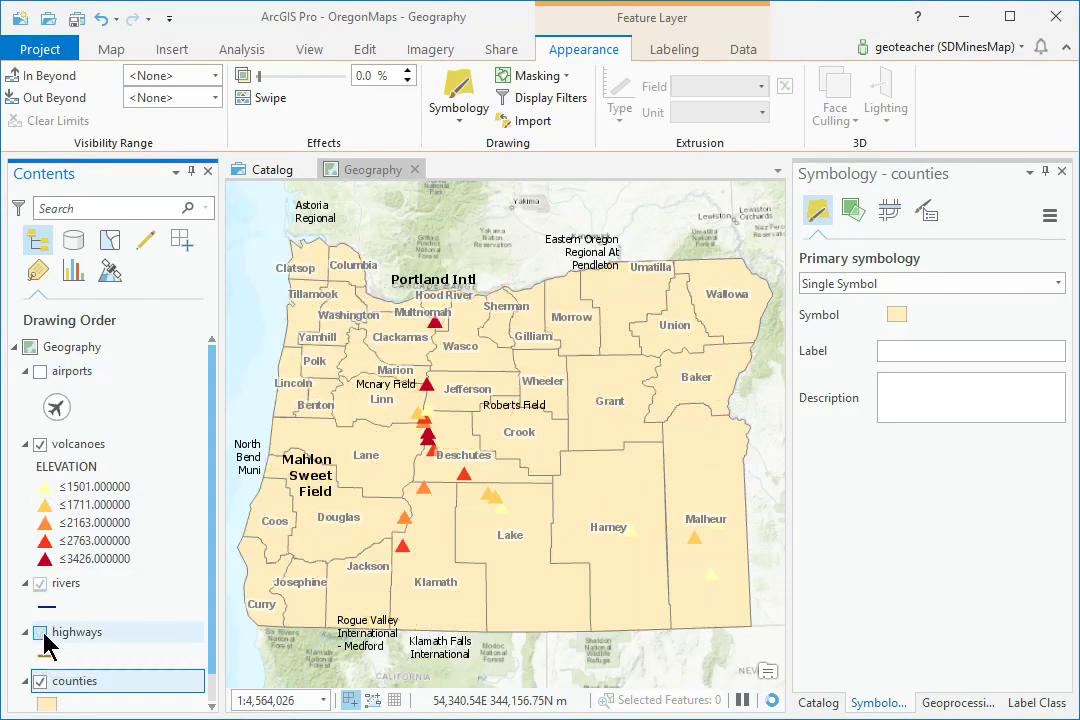
pyautogui.rightClick(85, 683)
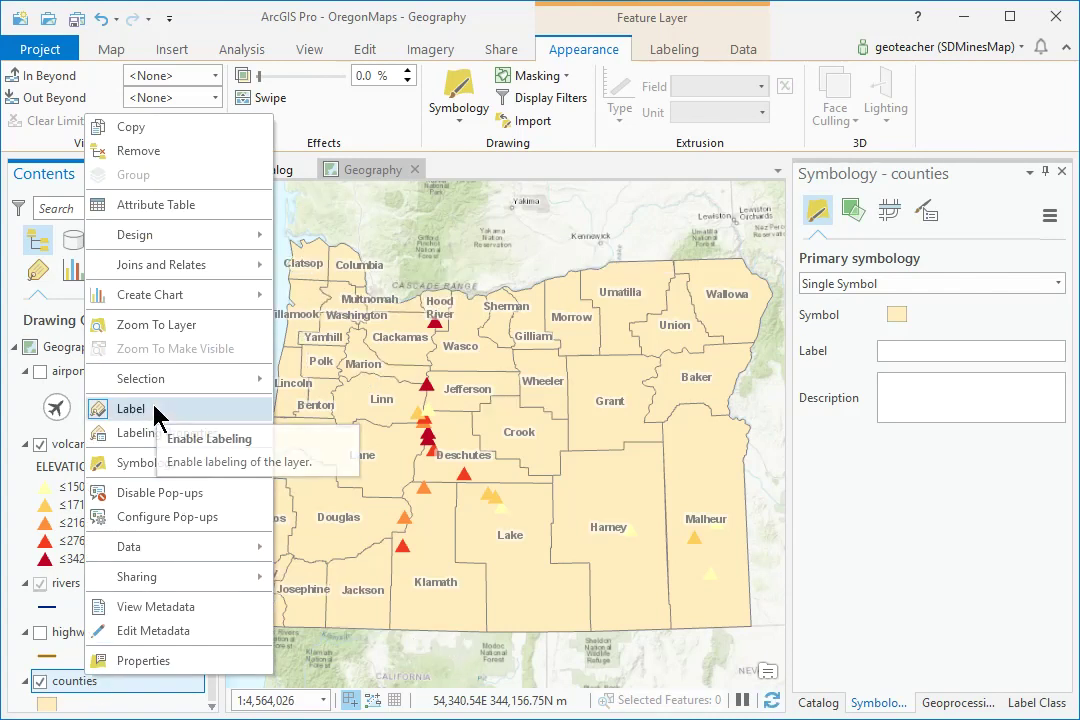
pyautogui.click(155, 412)
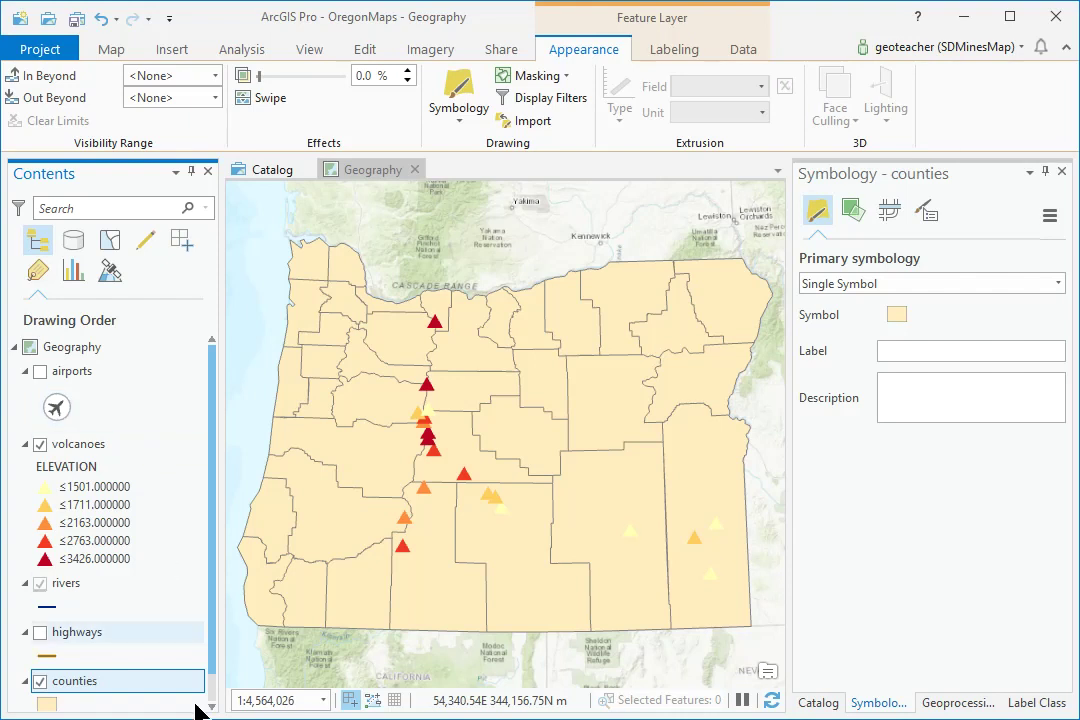
pyautogui.click(125, 448)
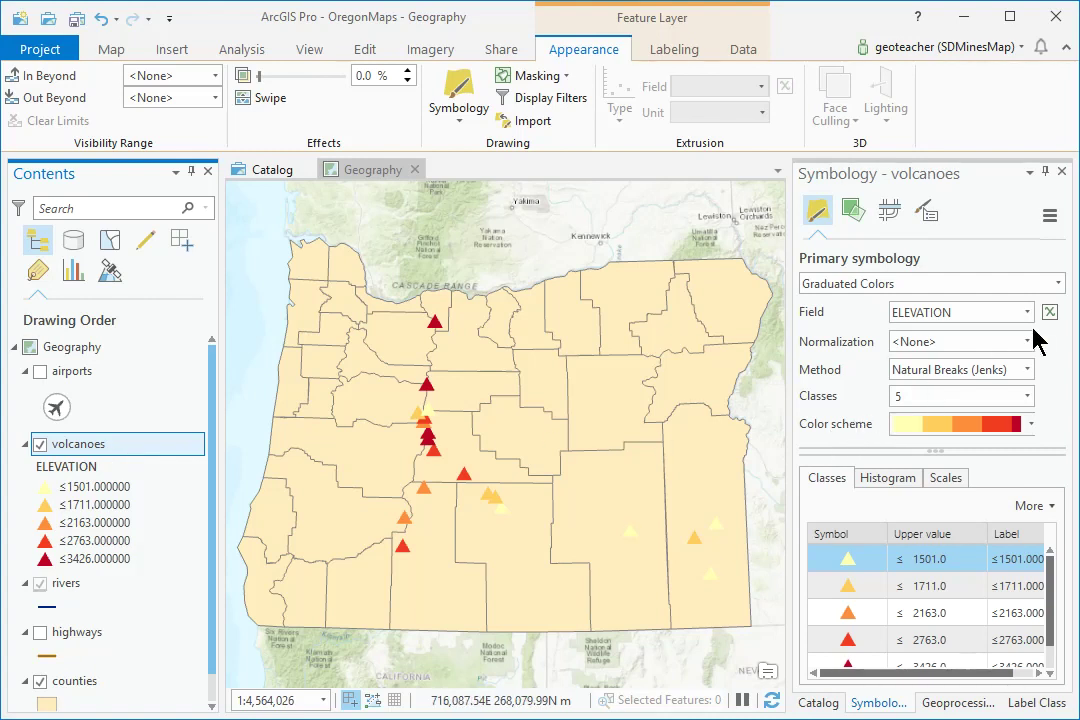
# Switch the volcanoes to Graduated Symbols using Triangle 3 as the base template
pyautogui.click(1057, 285)
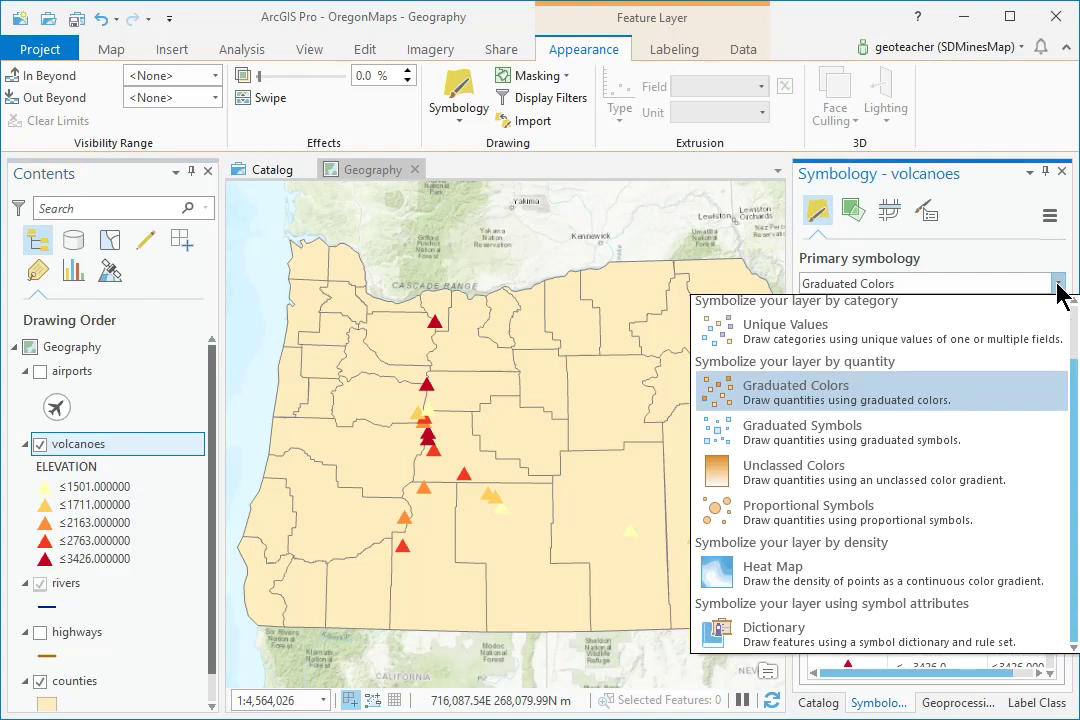
pyautogui.click(925, 450)
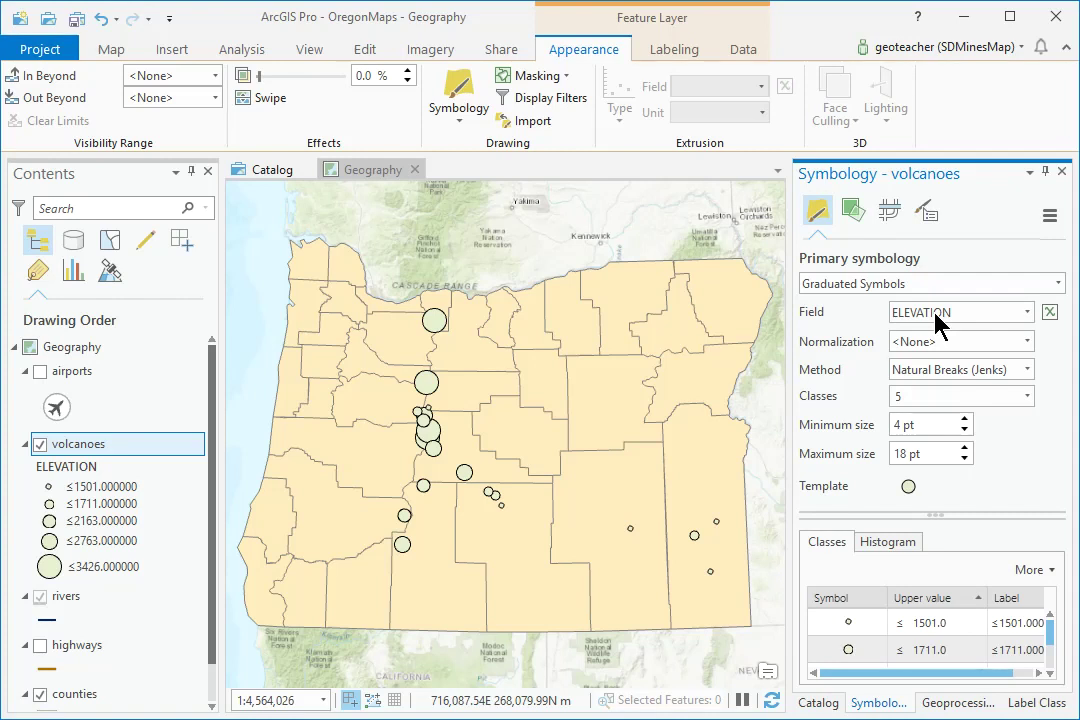
pyautogui.click(909, 487)
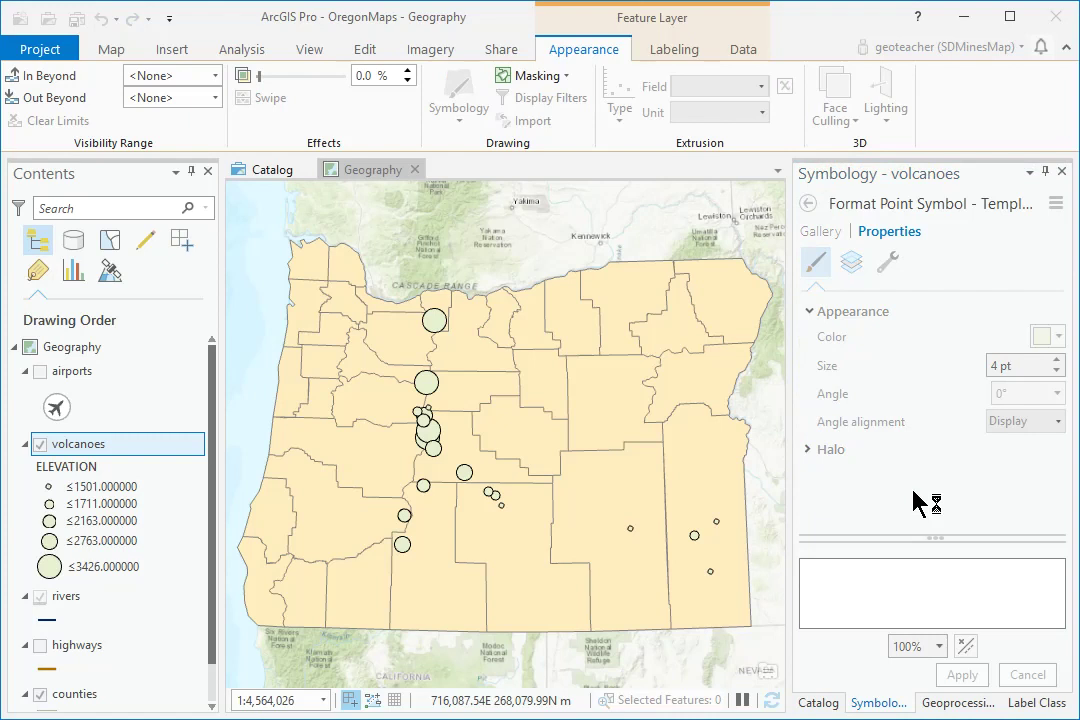
pyautogui.click(821, 231)
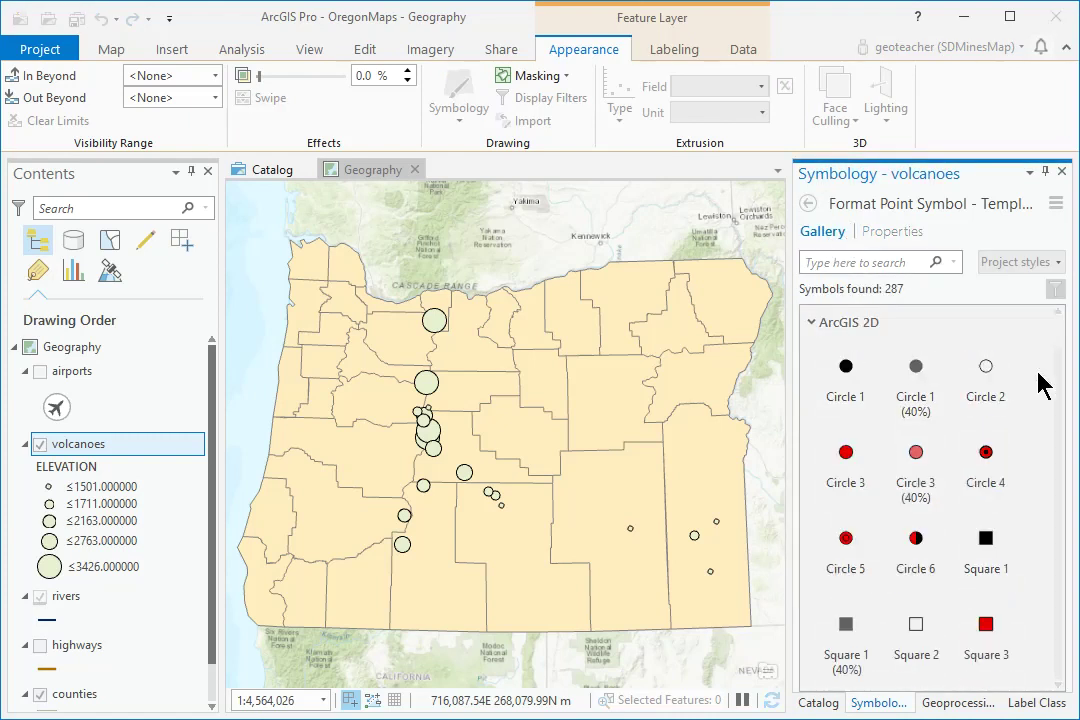
pyautogui.scroll(-2, 950, 447)
pyautogui.scroll(-1, 950, 447)
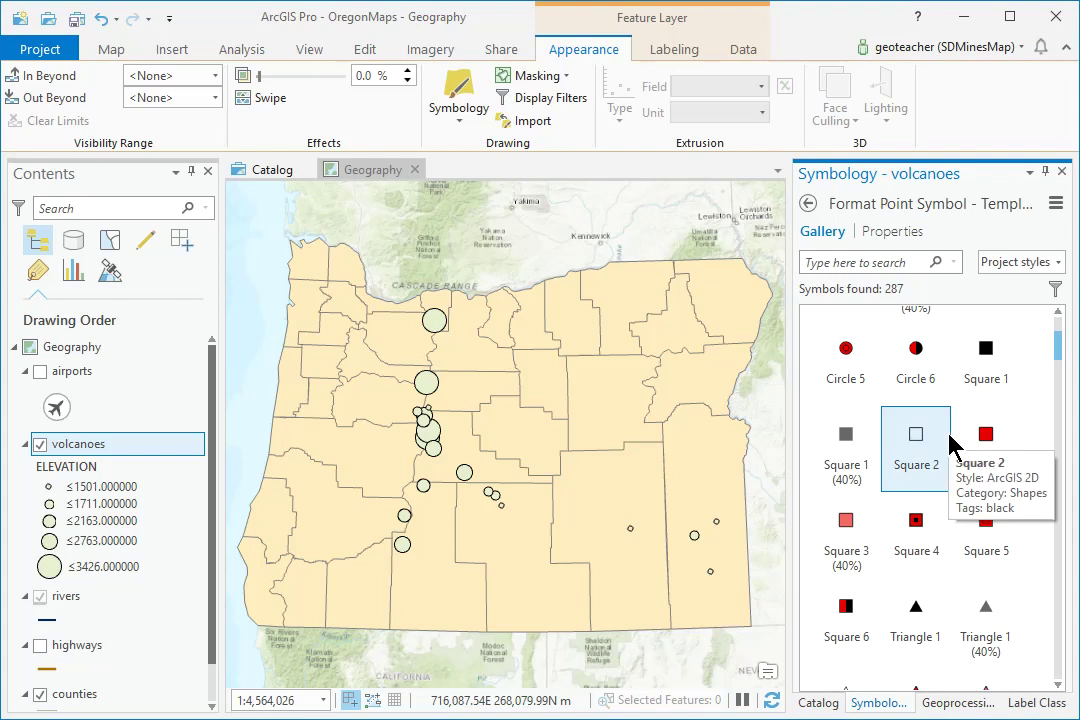
pyautogui.scroll(-1, 952, 445)
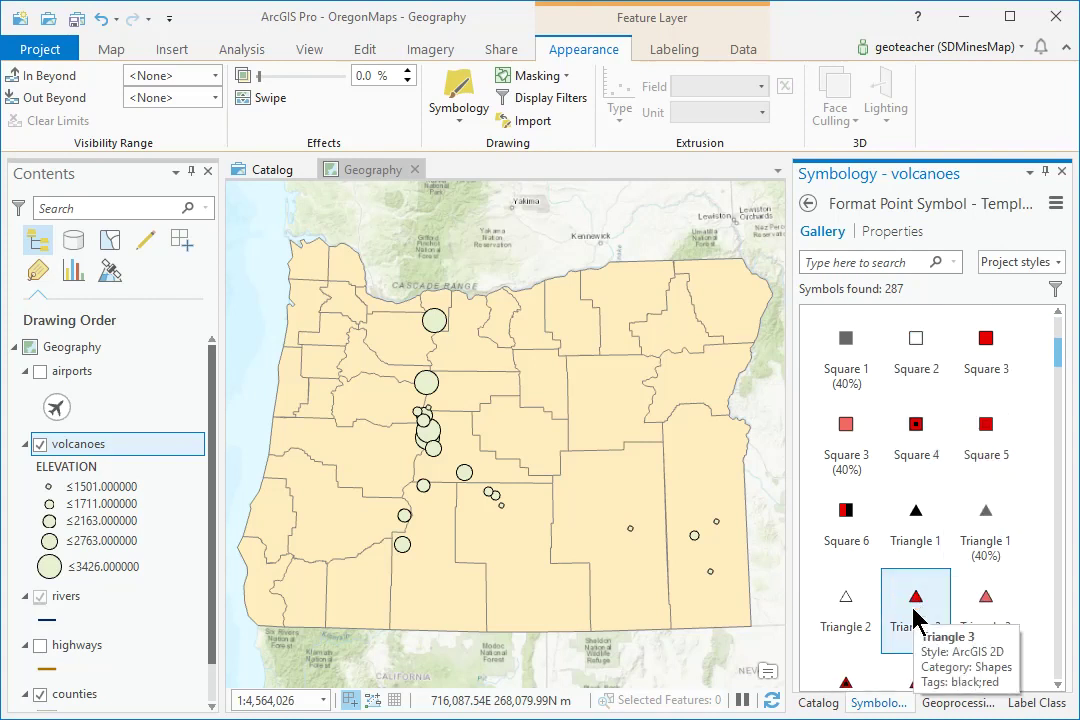
pyautogui.click(913, 610)
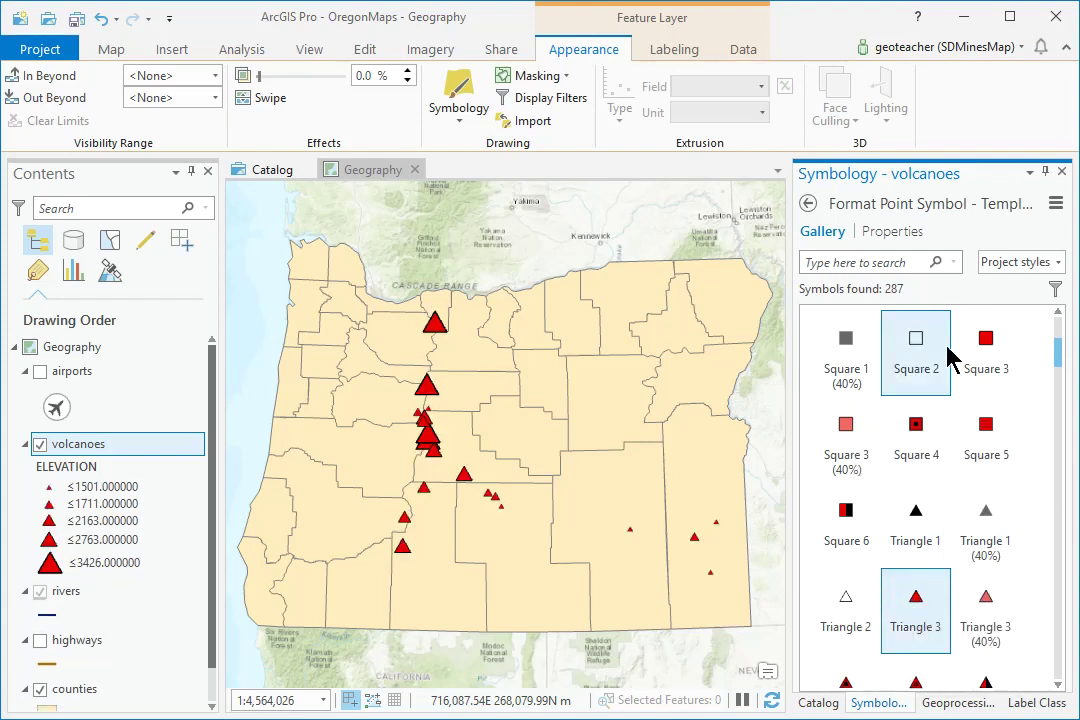
# Color the template triangle rust brown and apply it
pyautogui.click(891, 236)
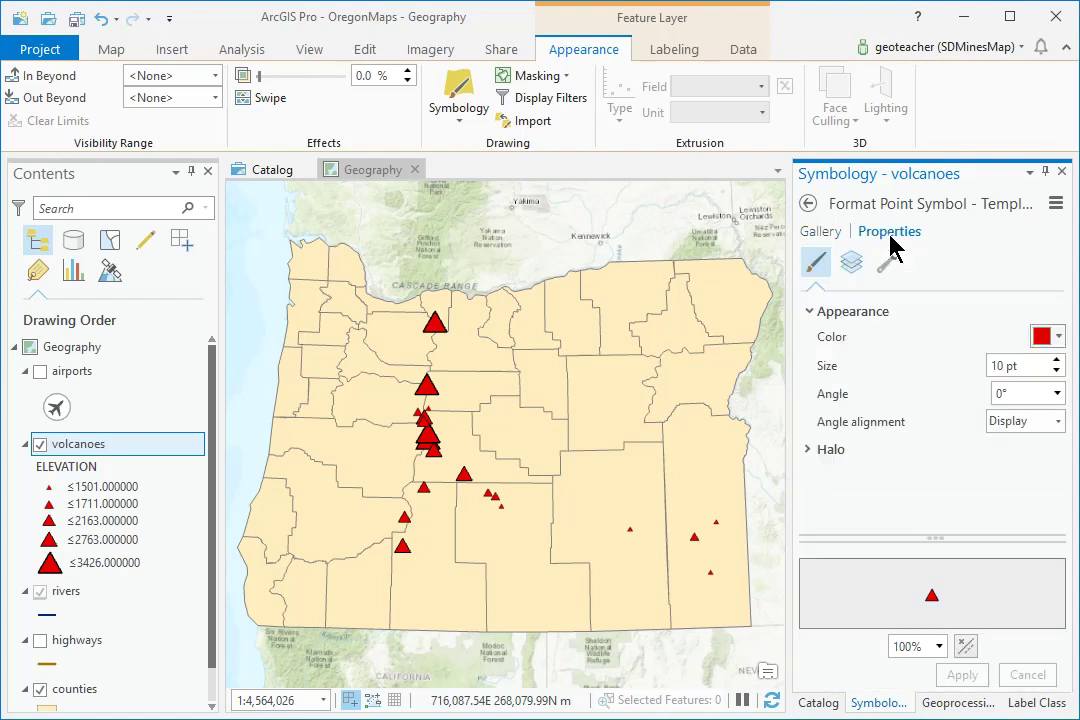
pyautogui.click(1057, 340)
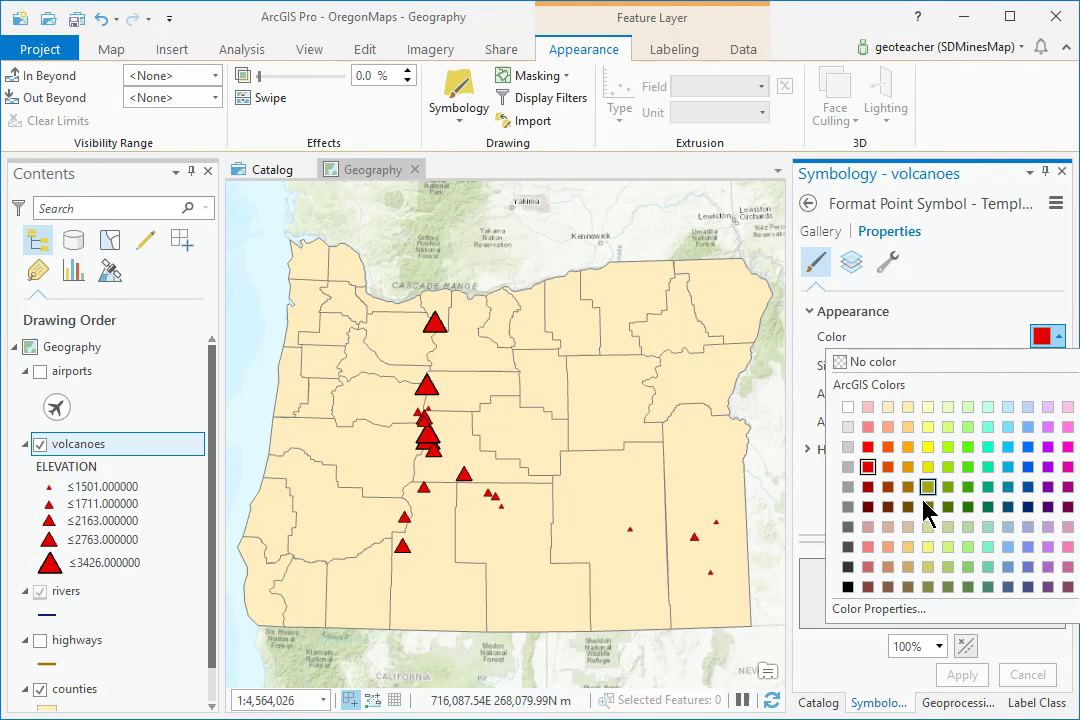
pyautogui.click(890, 493)
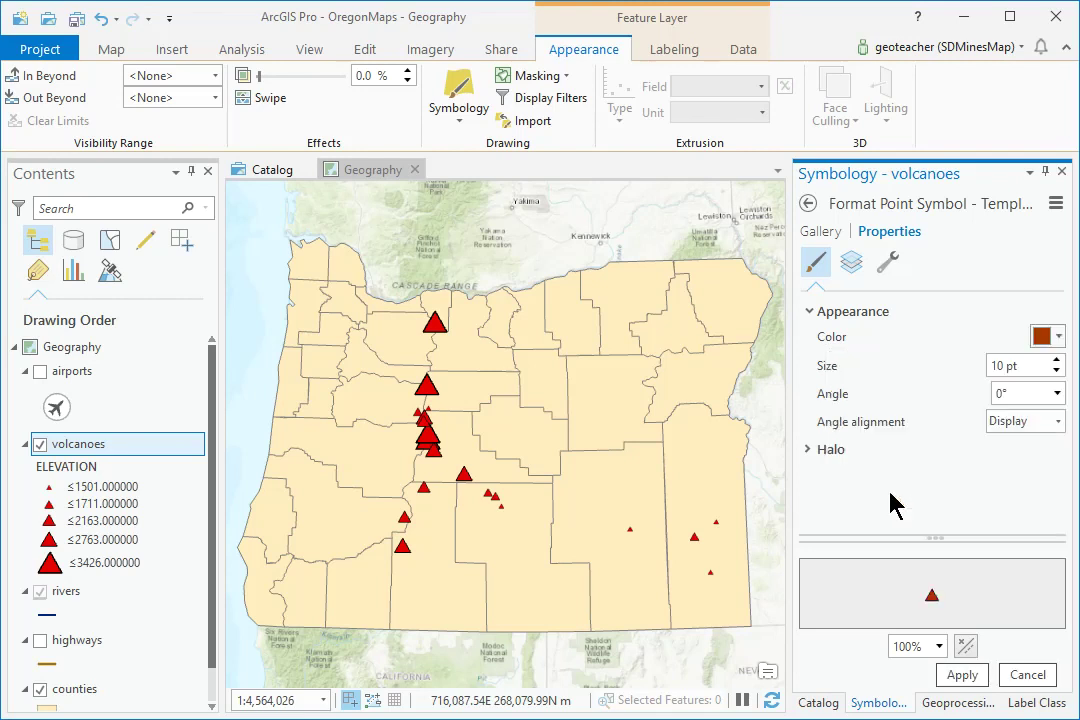
pyautogui.click(960, 675)
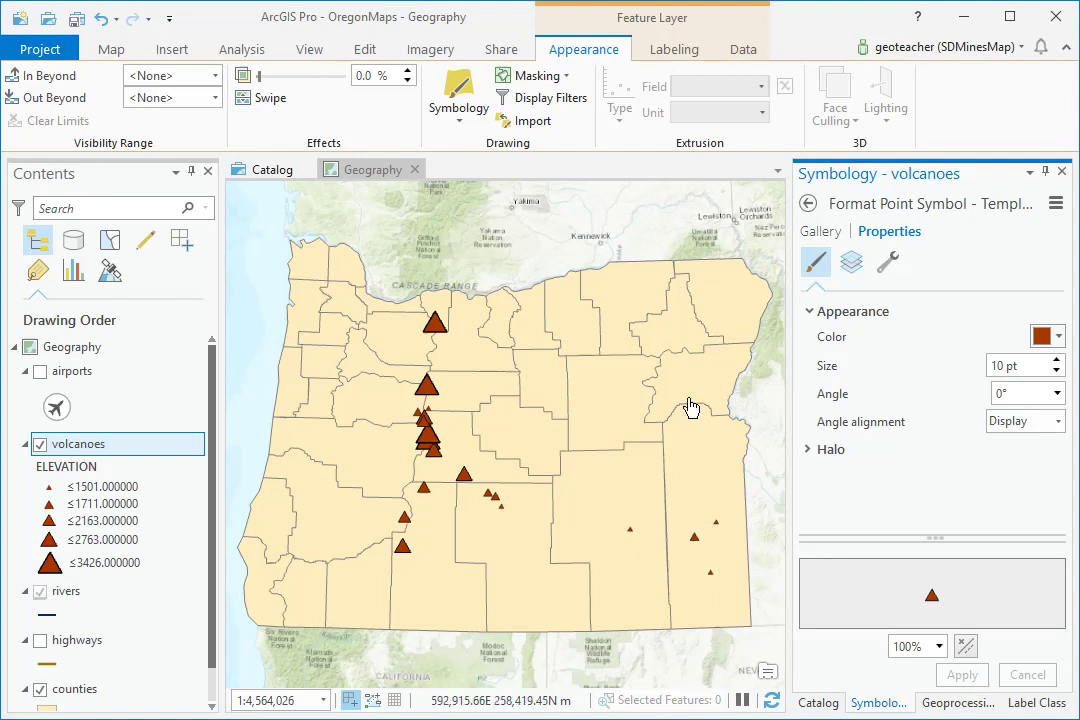
pyautogui.click(810, 205)
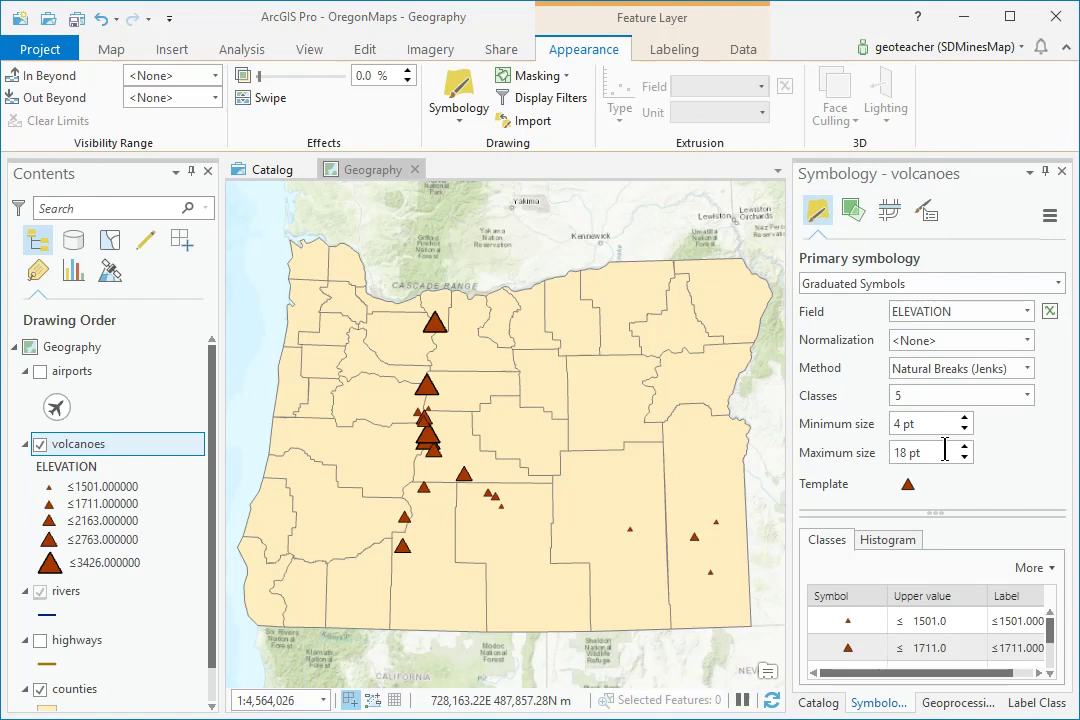
# Reduce the classification to 4 classes with triangle sizes from 6 pt to 20 pt
pyautogui.click(1026, 396)
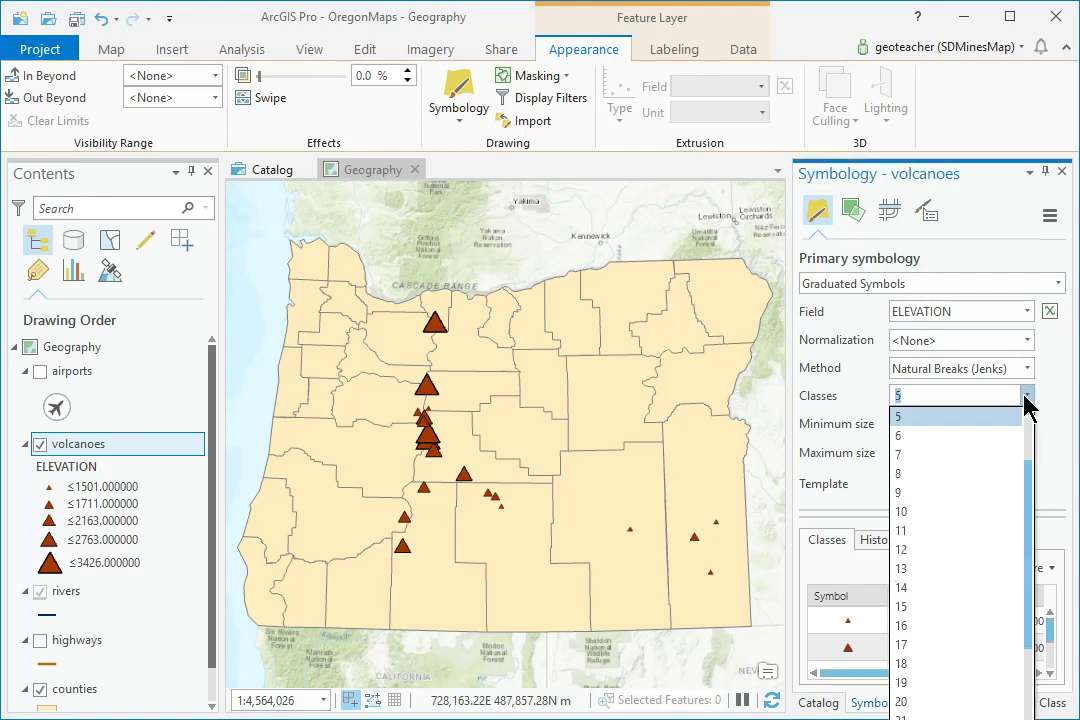
pyautogui.click(1028, 413)
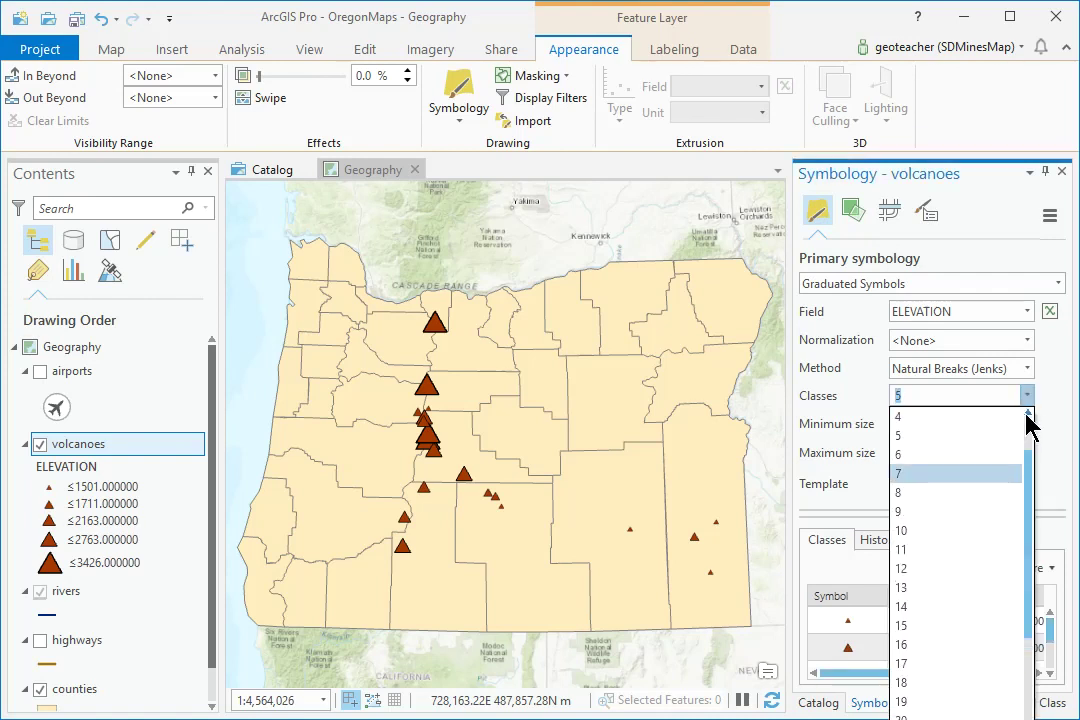
pyautogui.click(955, 418)
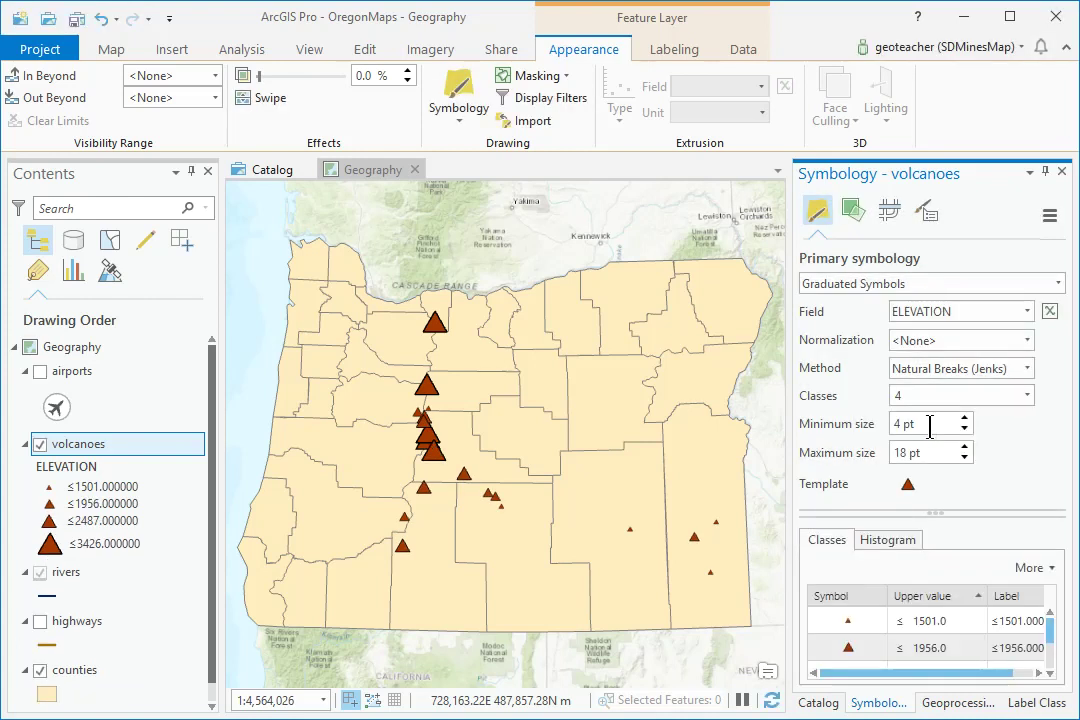
pyautogui.click(964, 419)
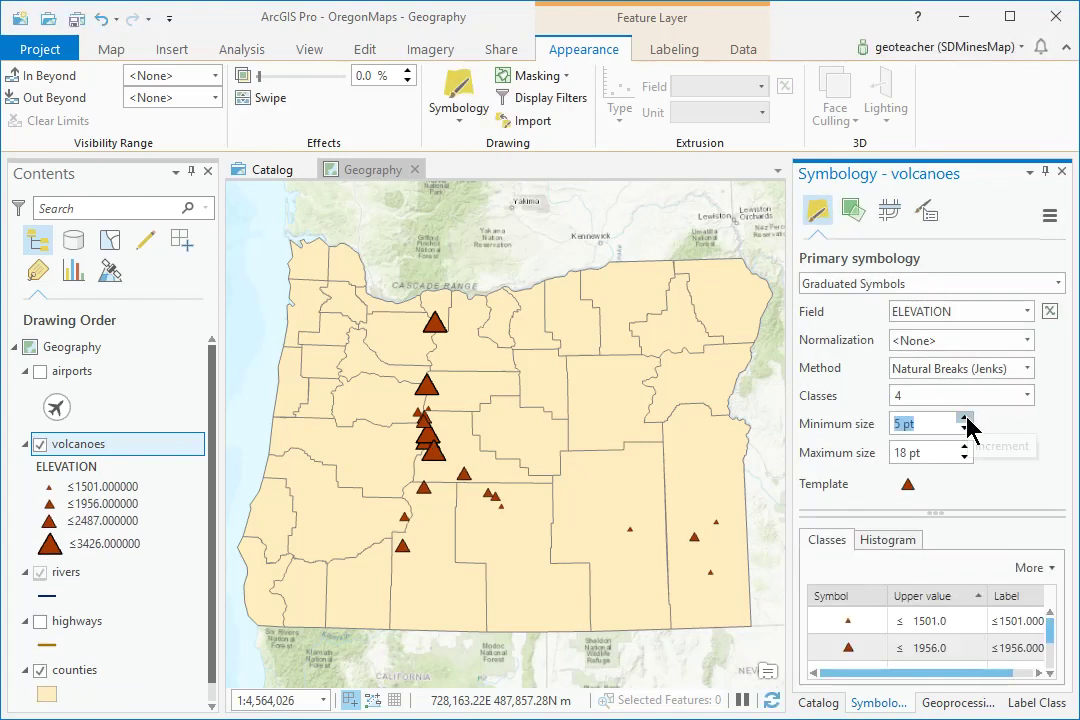
pyautogui.click(964, 420)
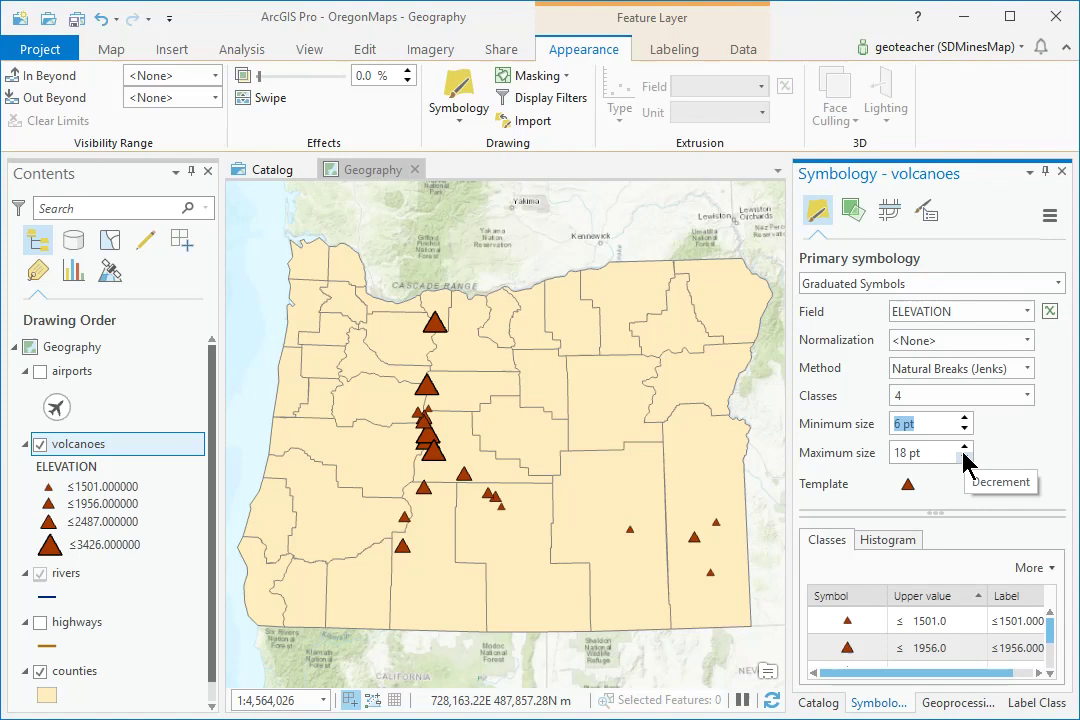
pyautogui.click(964, 446)
pyautogui.click(964, 446)
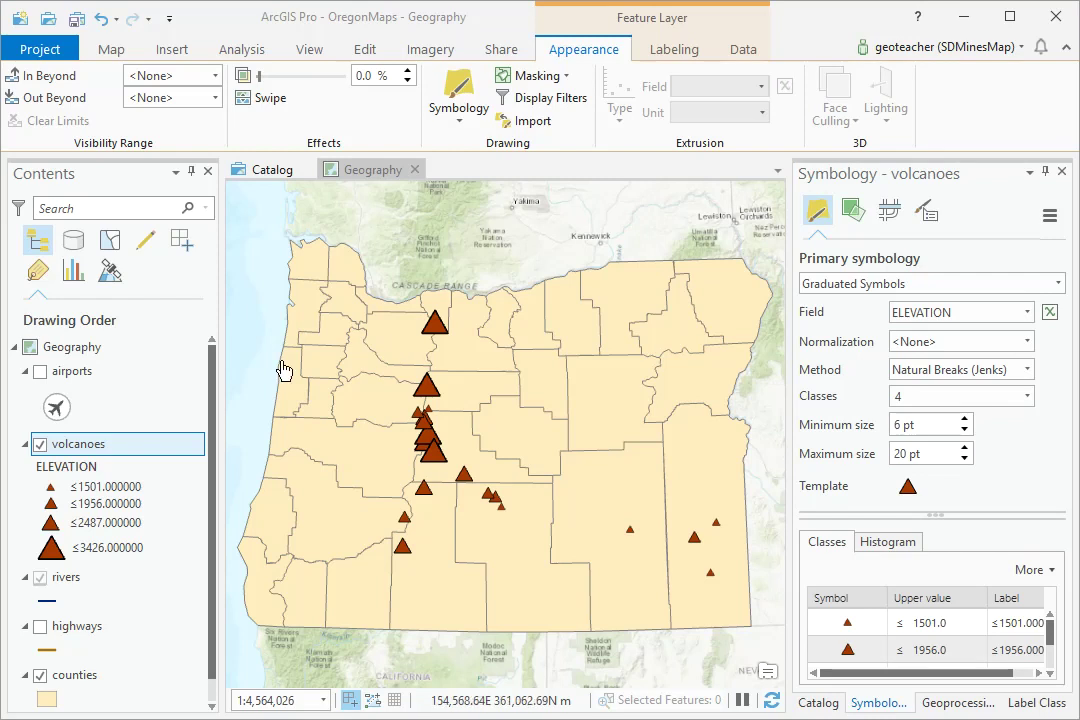
# Rename the volcanoes layer to Volcano Elevation
pyautogui.click(83, 447)
pyautogui.write('Volcanoes Elevation')
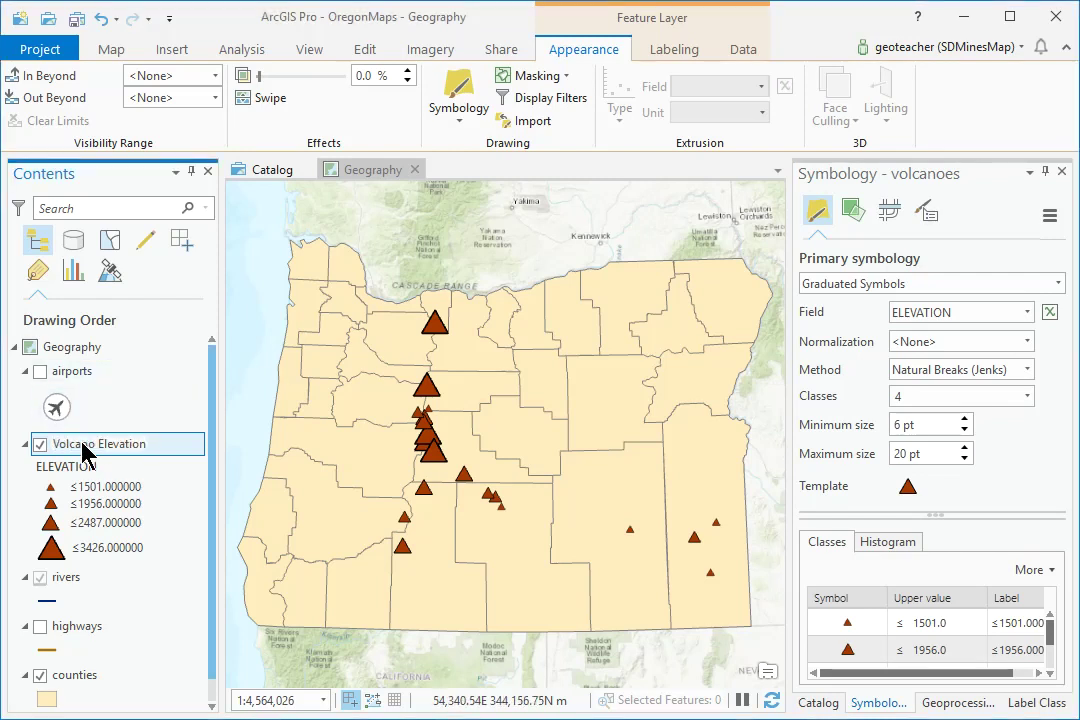
pyautogui.press('Escape')
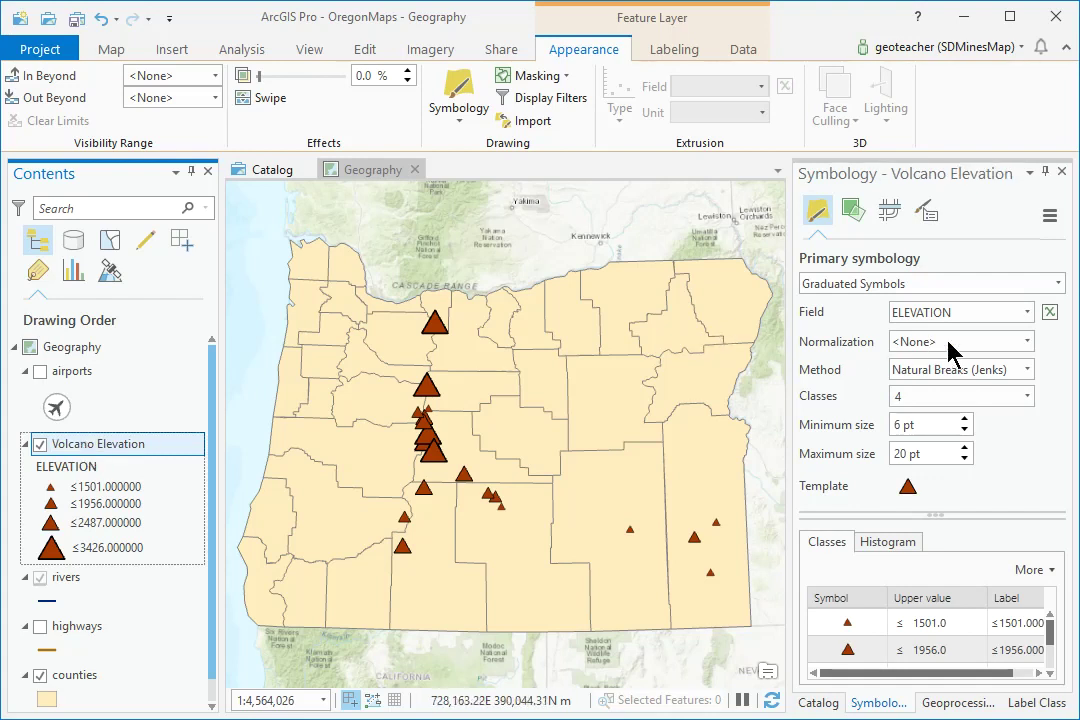
# Round the legend labels by lowering significant digits, giving values like ≤1500–≤3400
pyautogui.click(925, 212)
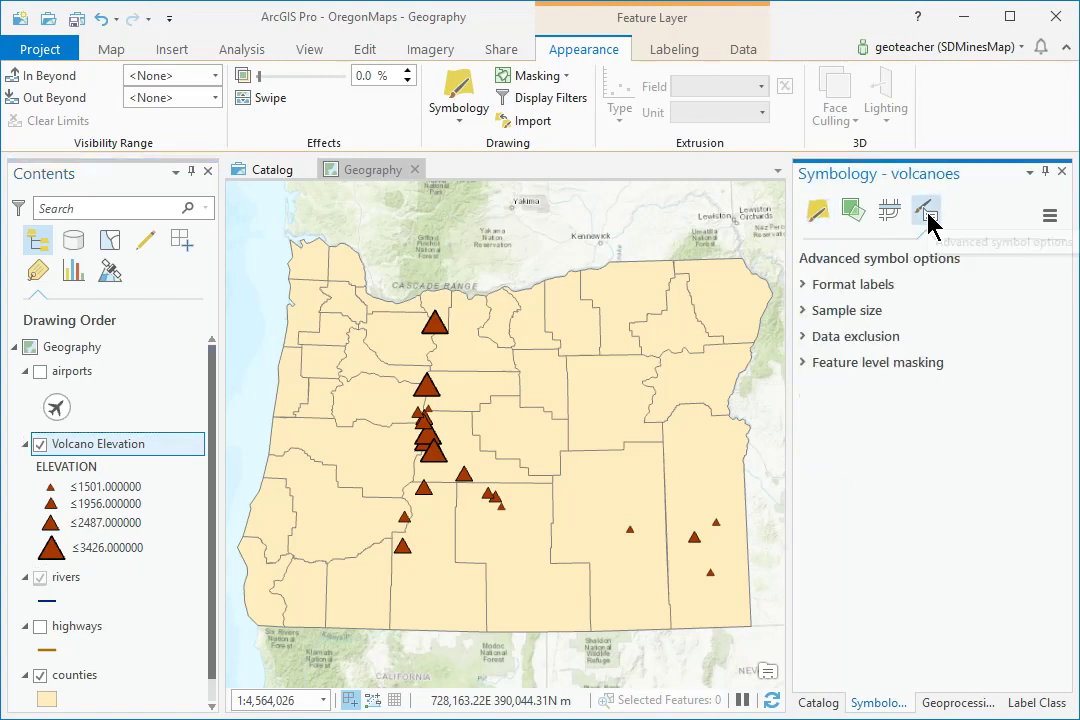
pyautogui.click(805, 286)
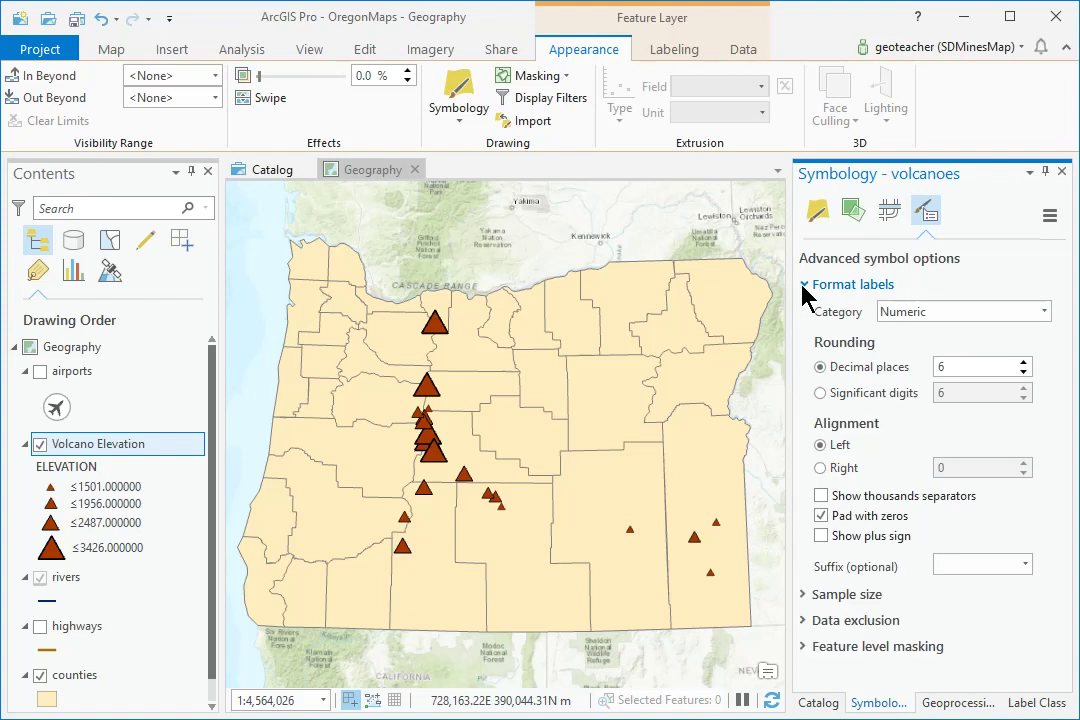
pyautogui.click(820, 393)
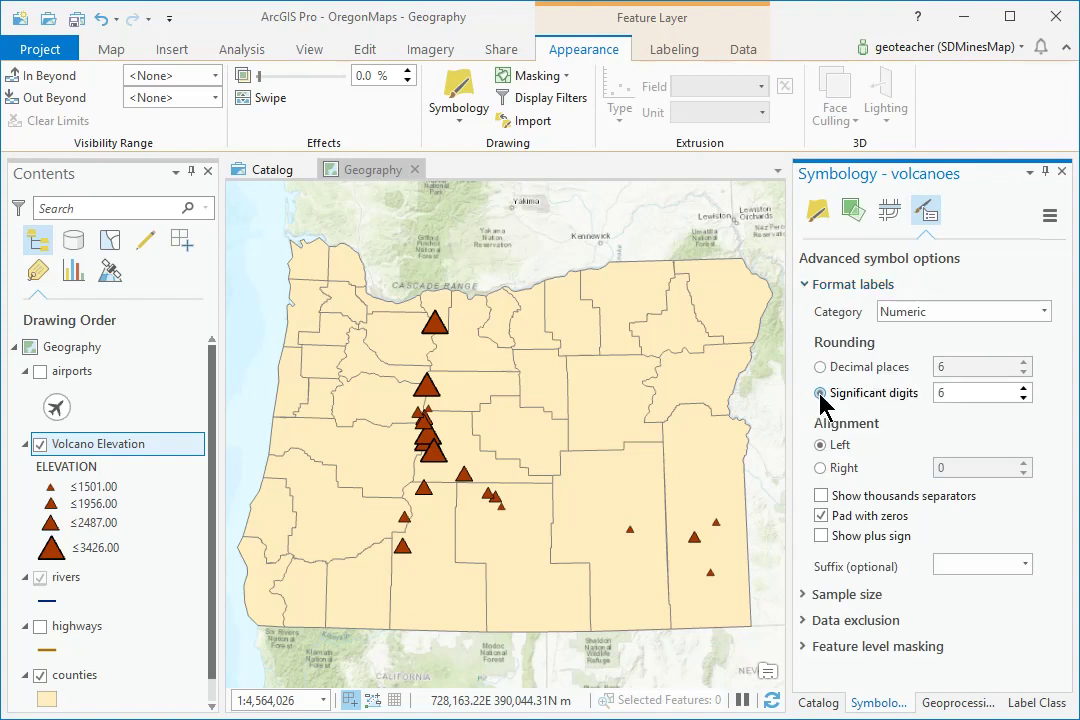
pyautogui.click(1023, 398)
pyautogui.click(1023, 398)
pyautogui.click(1023, 398)
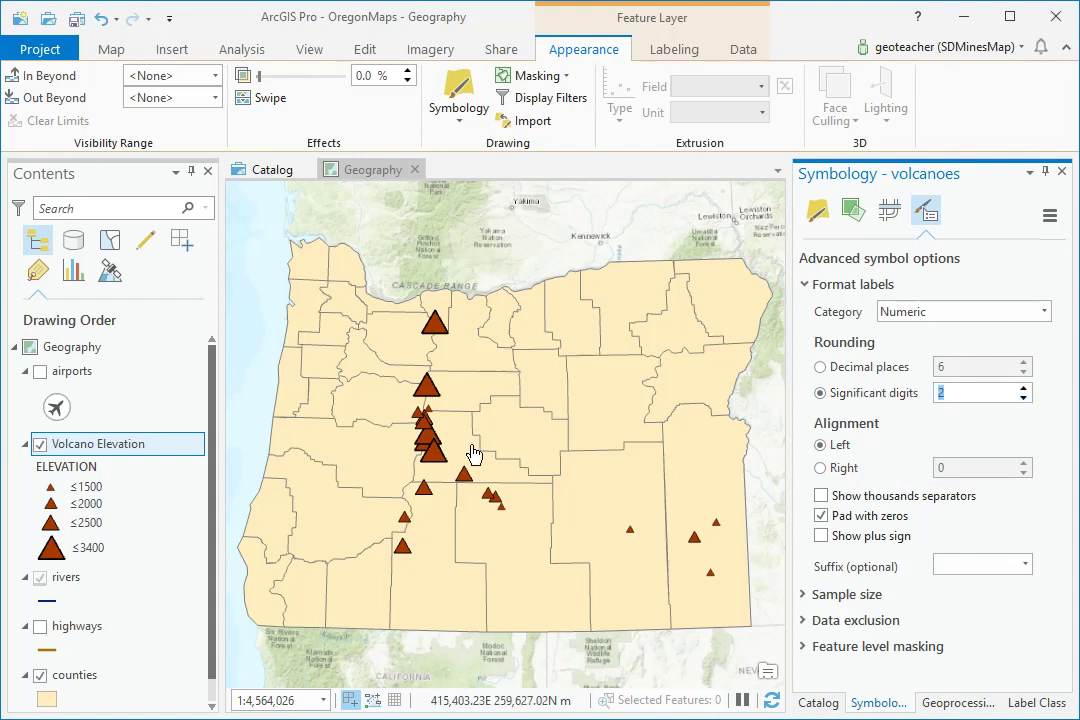
# Retitle the ELEVATION legend heading to (meters)
pyautogui.click(52, 476)
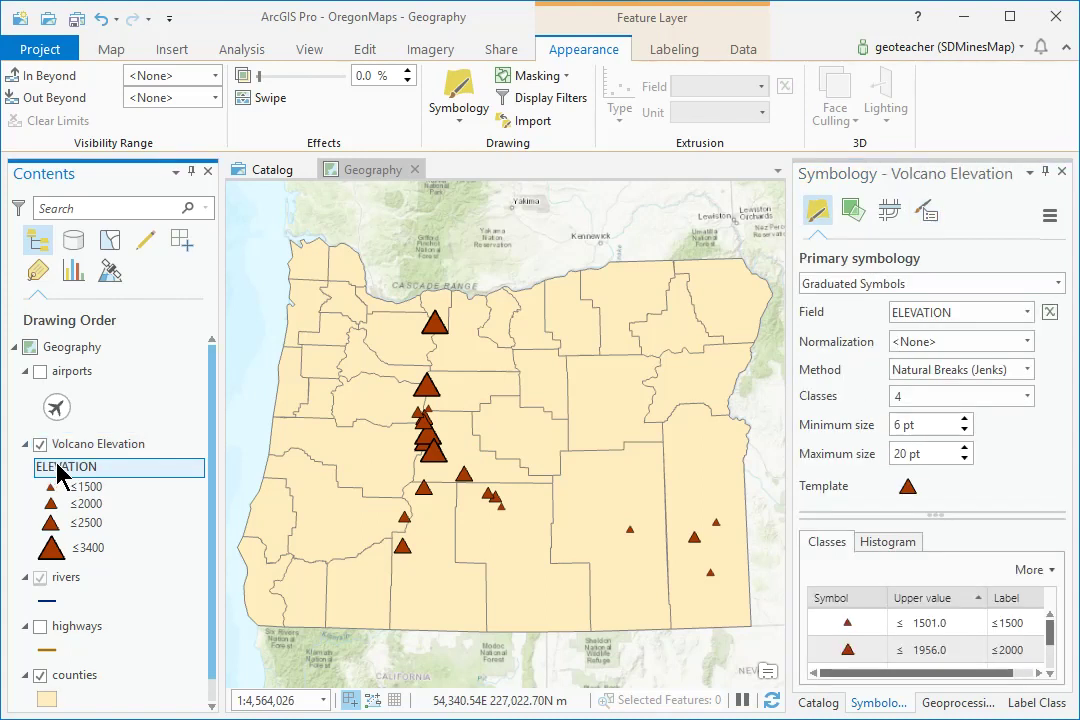
pyautogui.click(57, 470)
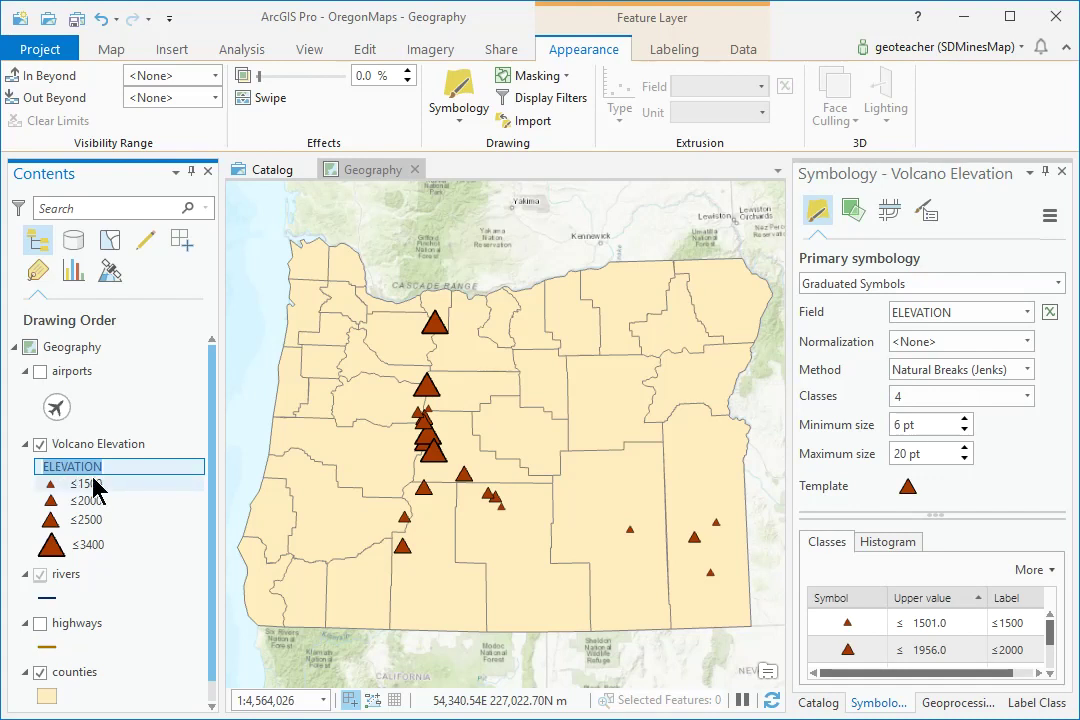
pyautogui.write('(meters')
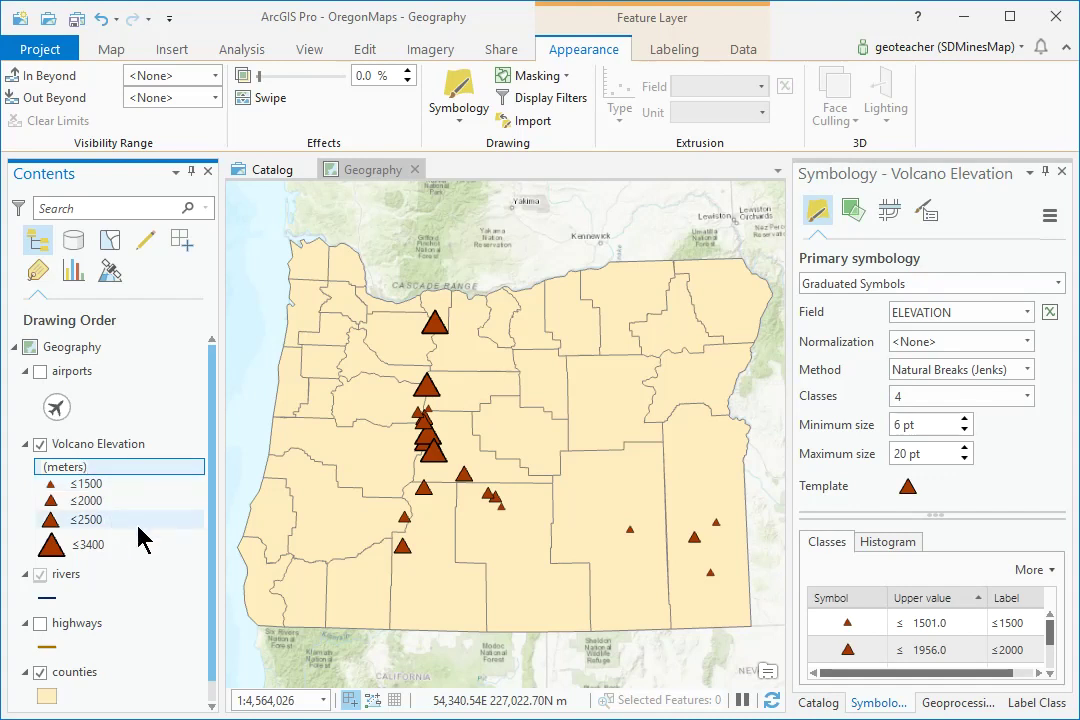
pyautogui.press('Return')
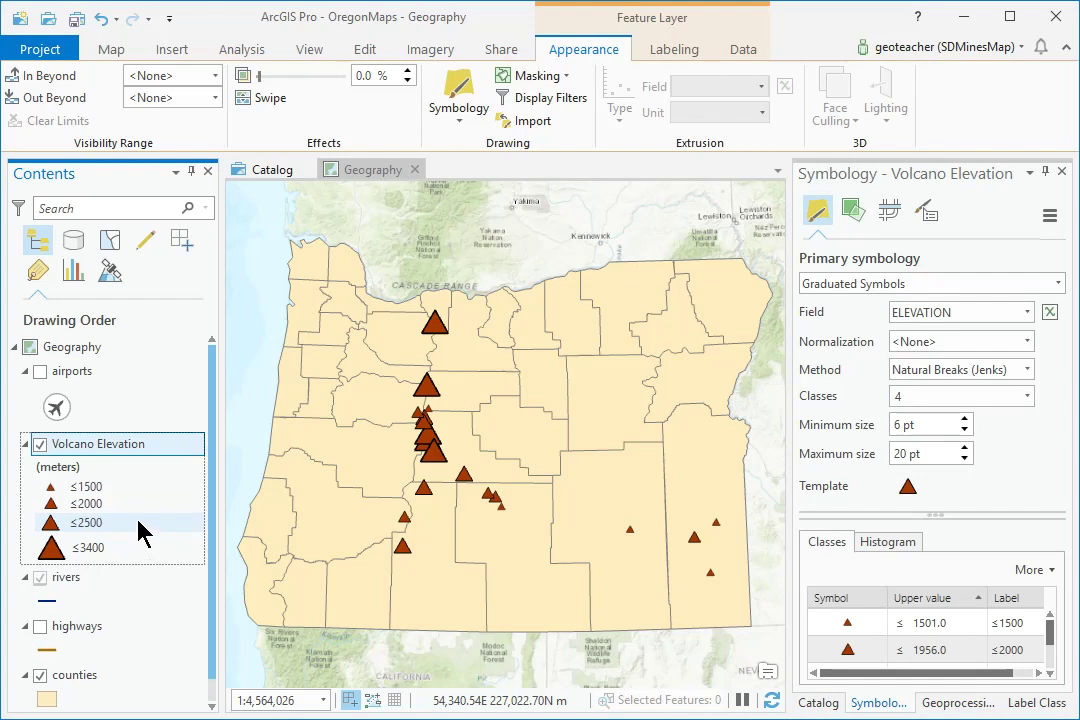
# Save the project and paste a copy of Volcano Elevation into the Geography map
pyautogui.click(77, 20)
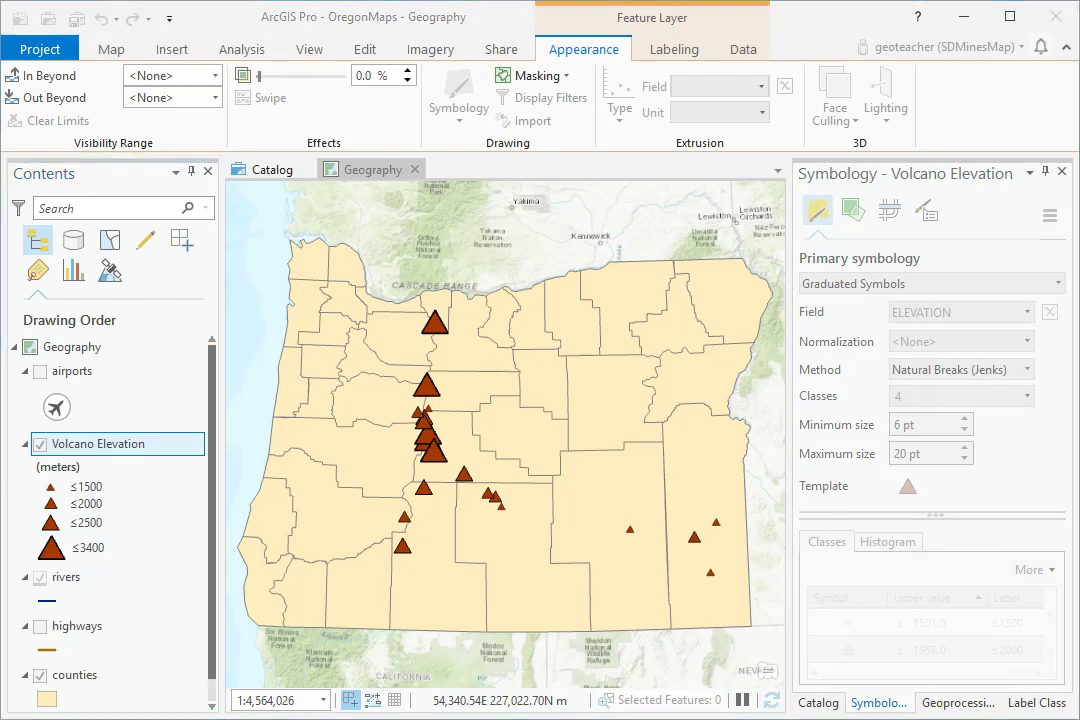
pyautogui.rightClick(80, 452)
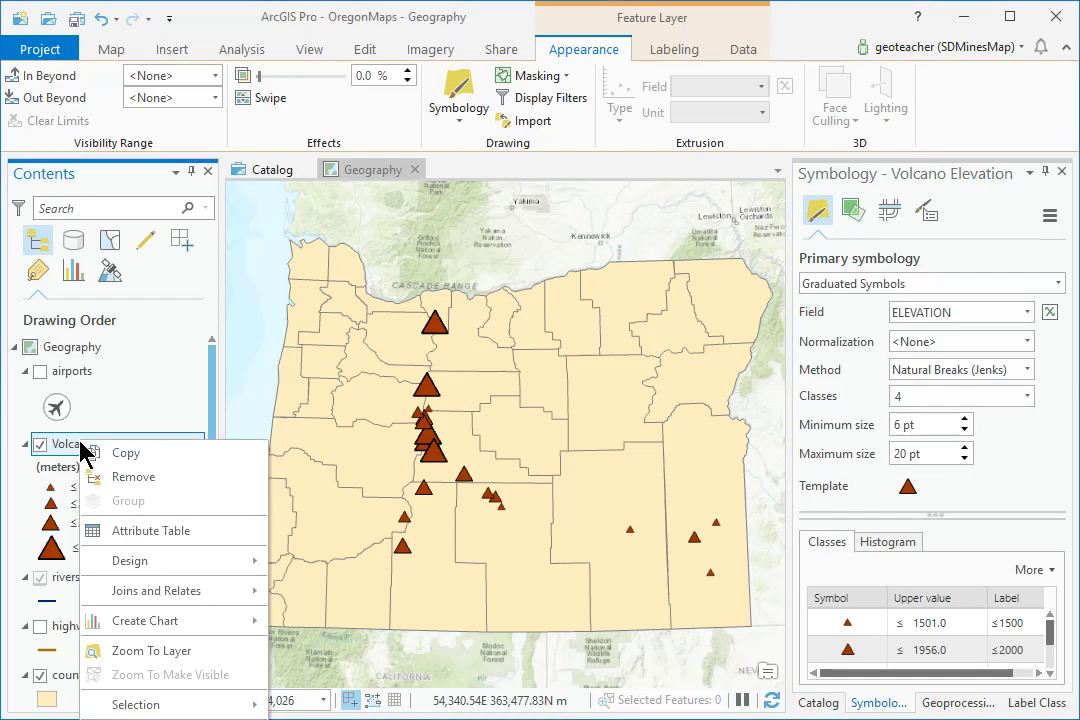
pyautogui.click(134, 457)
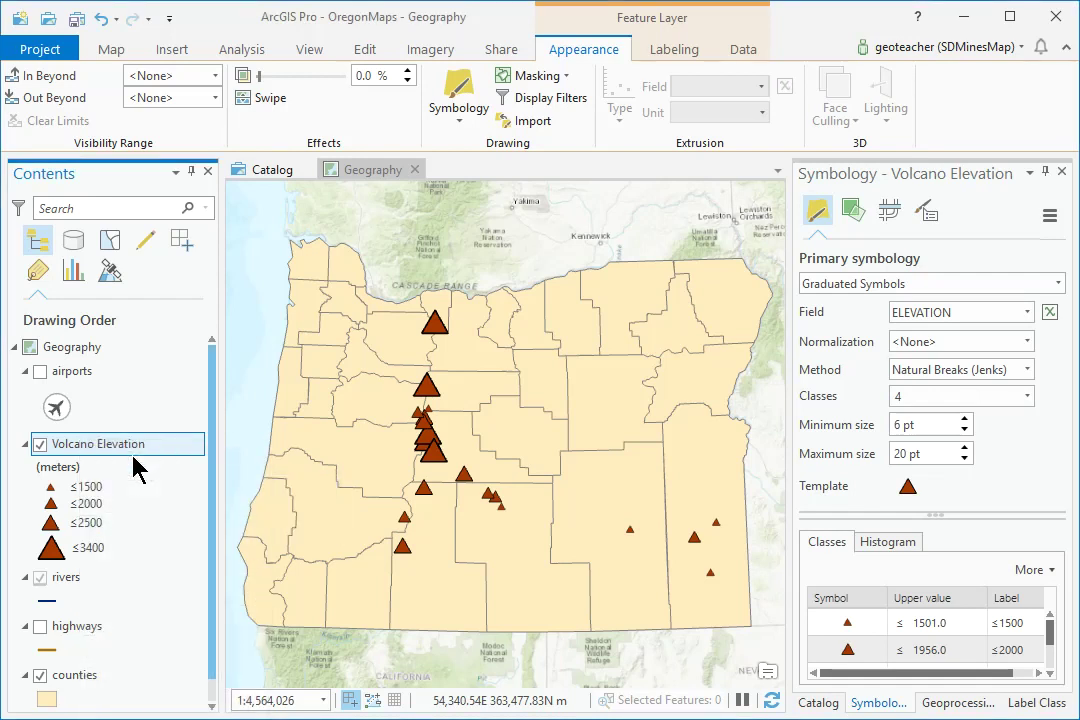
pyautogui.rightClick(31, 349)
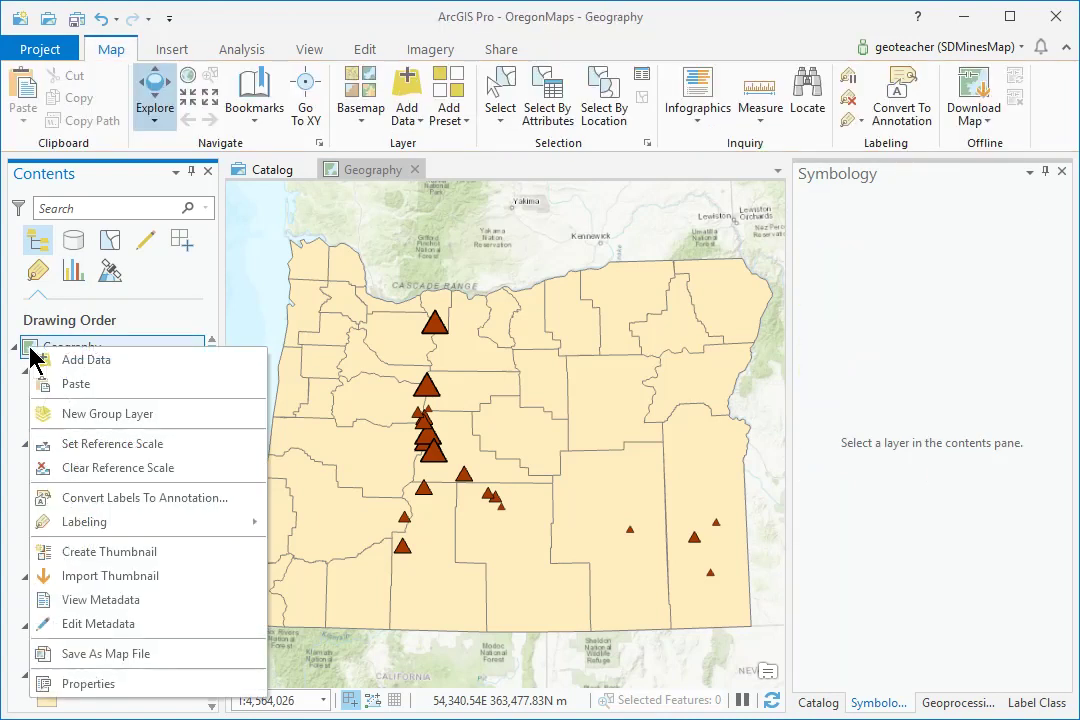
pyautogui.click(76, 384)
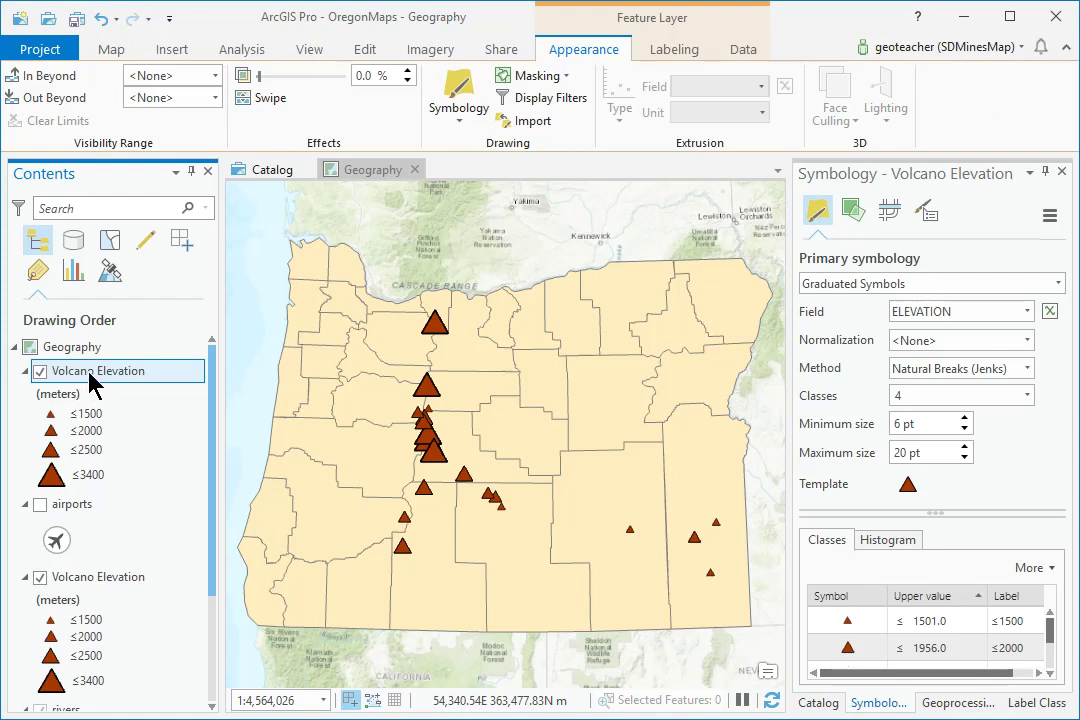
# Rename the copy Volcano Type, move it below airports, and hide Volcano Elevation
pyautogui.click(92, 373)
pyautogui.doubleClick(117, 370)
pyautogui.write('Type')
pyautogui.press('Return')
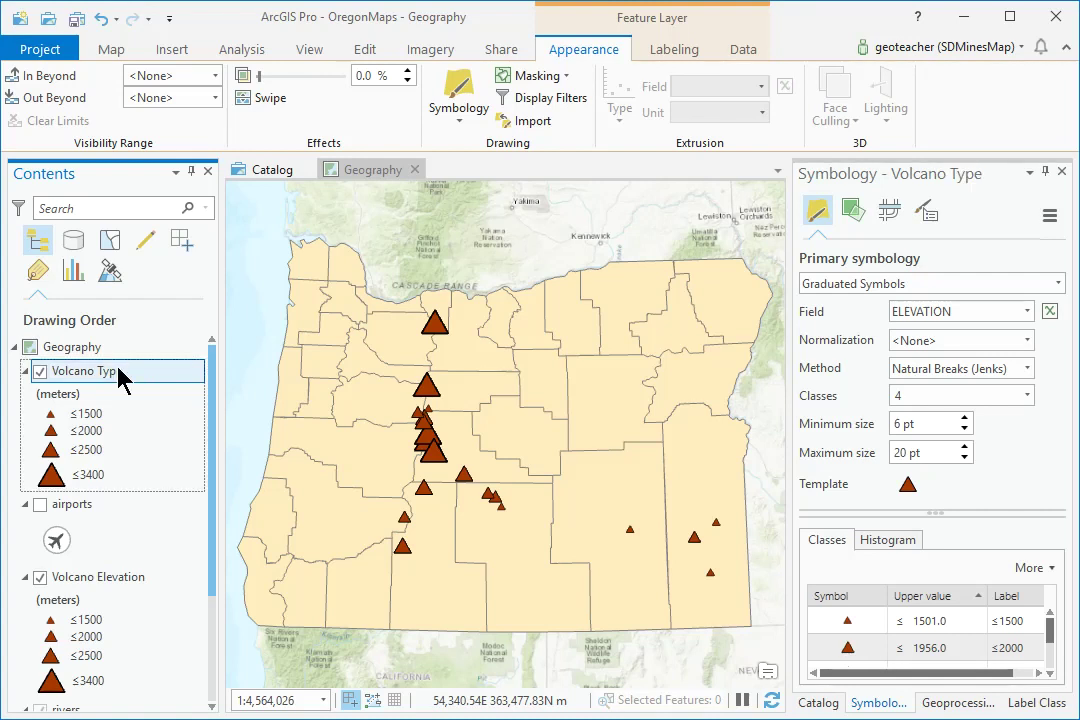
pyautogui.moveTo(110, 380); pyautogui.dragTo(80, 568)
pyautogui.moveTo(80, 567); pyautogui.dragTo(83, 572)
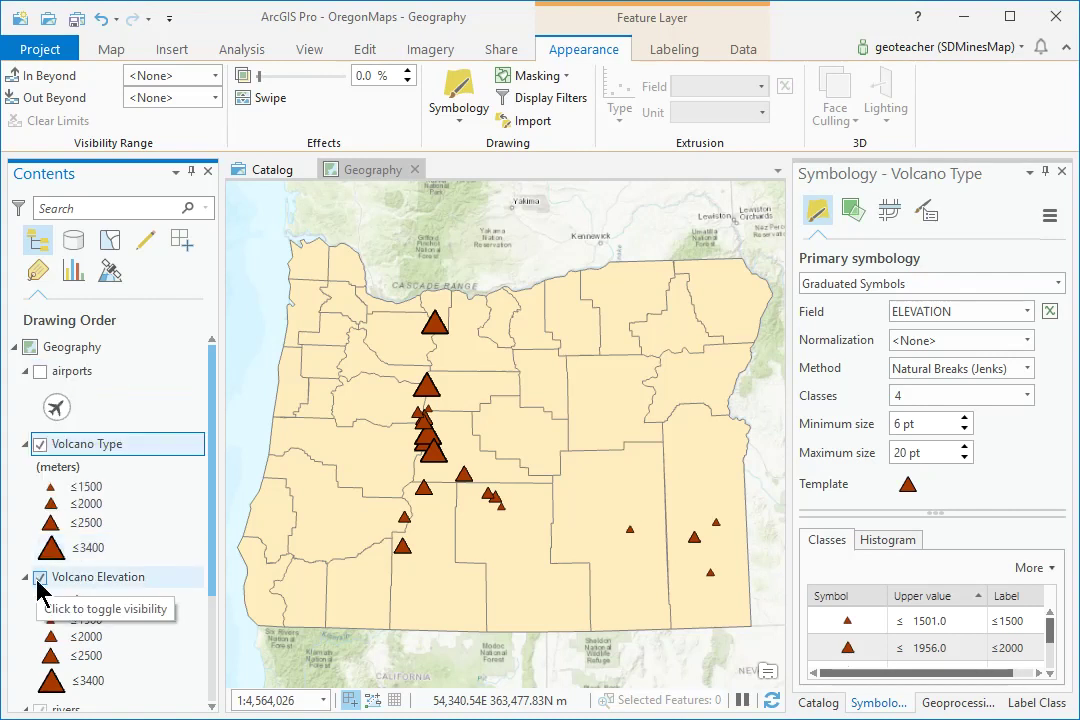
pyautogui.click(39, 580)
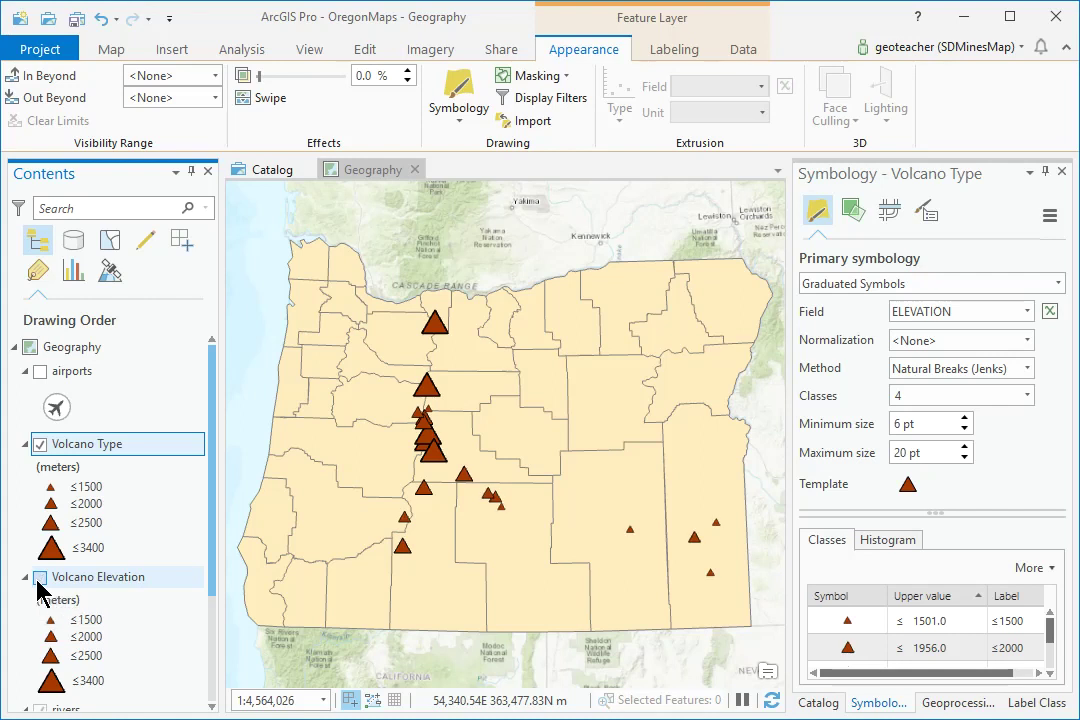